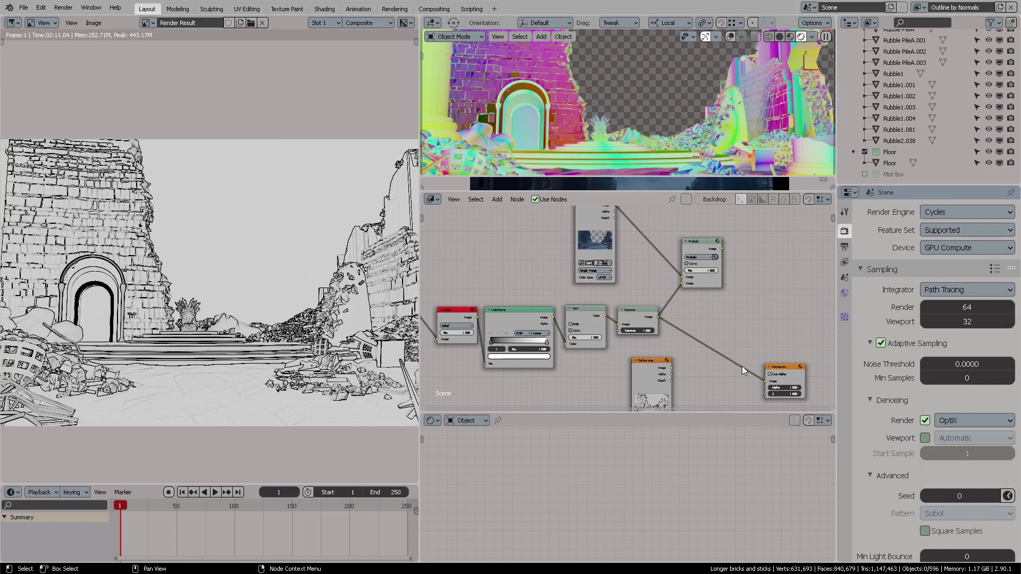
middle_click_drag(492, 365, 598, 292)
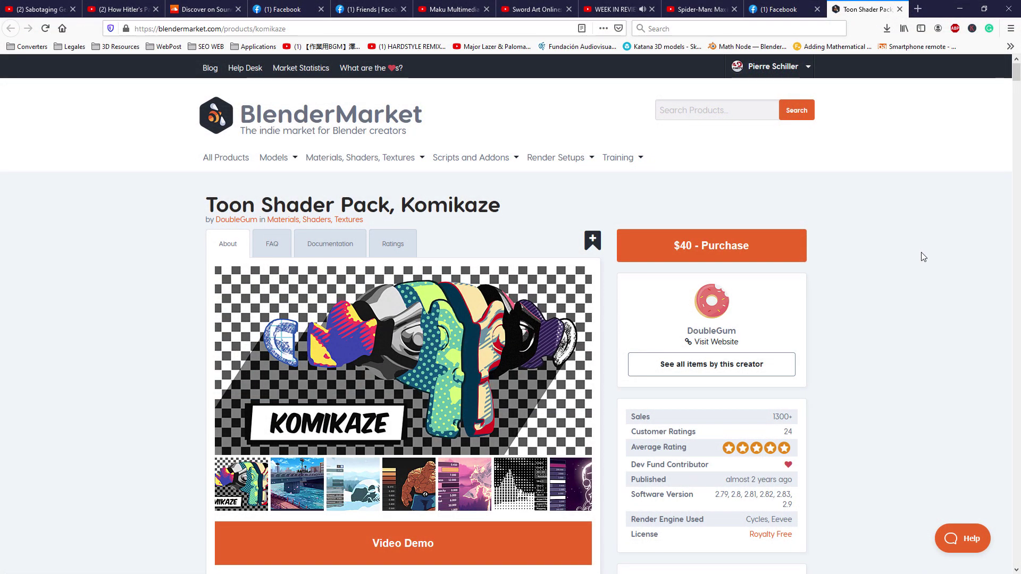
On the Blender Market page in the browser, look through the Komikaze toon shader pack's introduction and its 3D shaders gallery
scroll(920, 257, "down", 1)
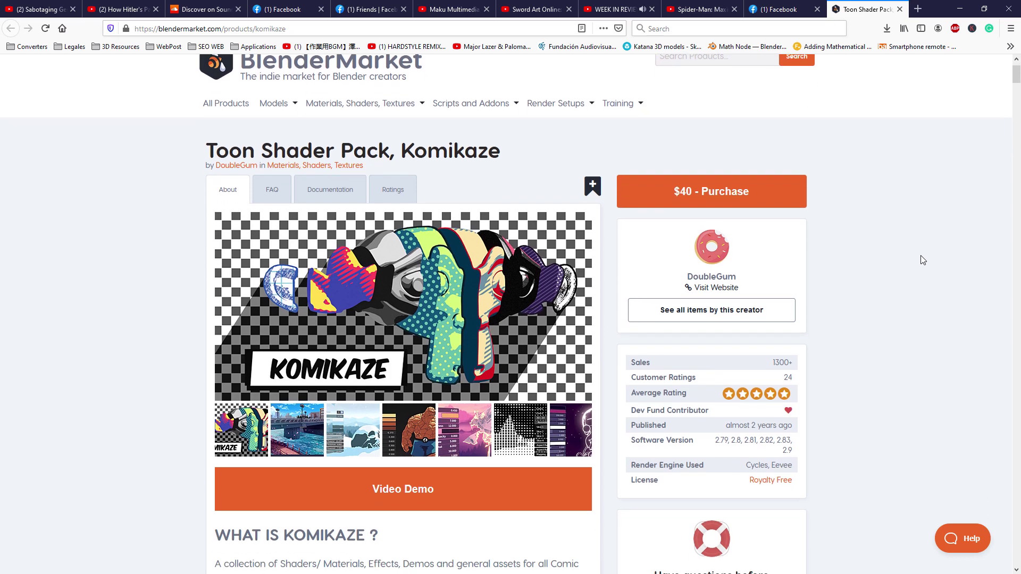
scroll(921, 256, "down", 3)
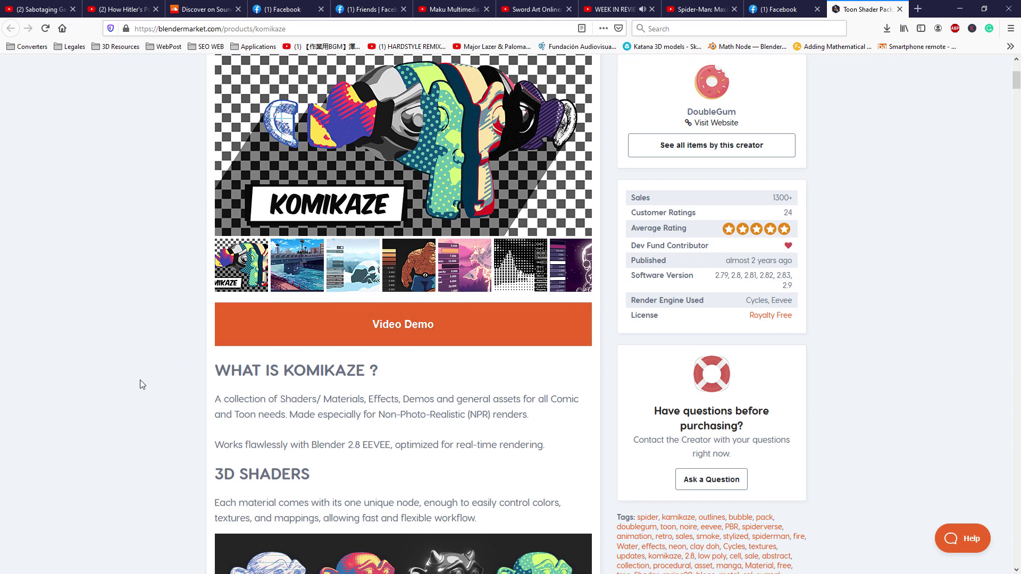
scroll(141, 380, "down", 6)
scroll(148, 378, "down", 3)
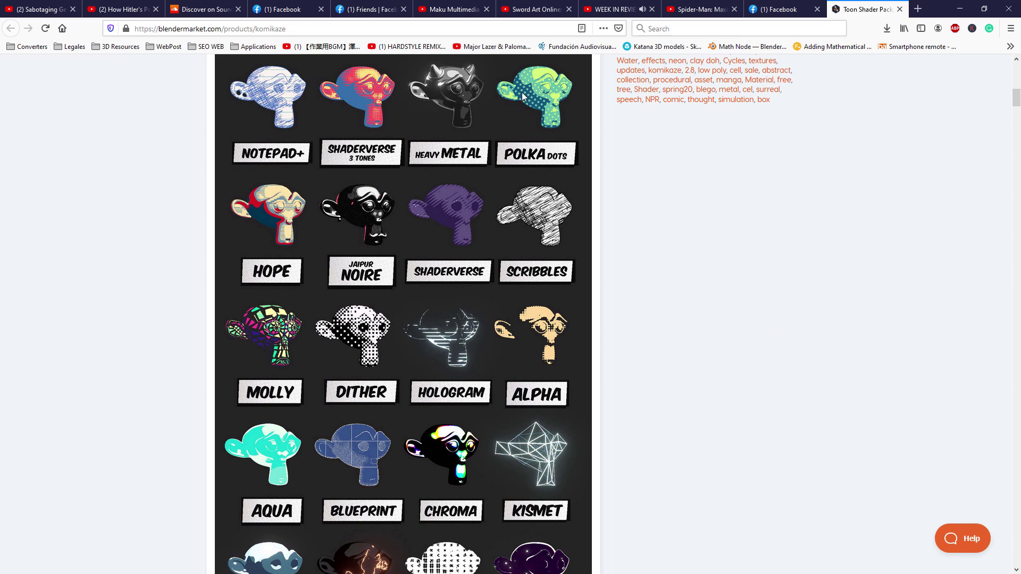
scroll(360, 224, "down", 4)
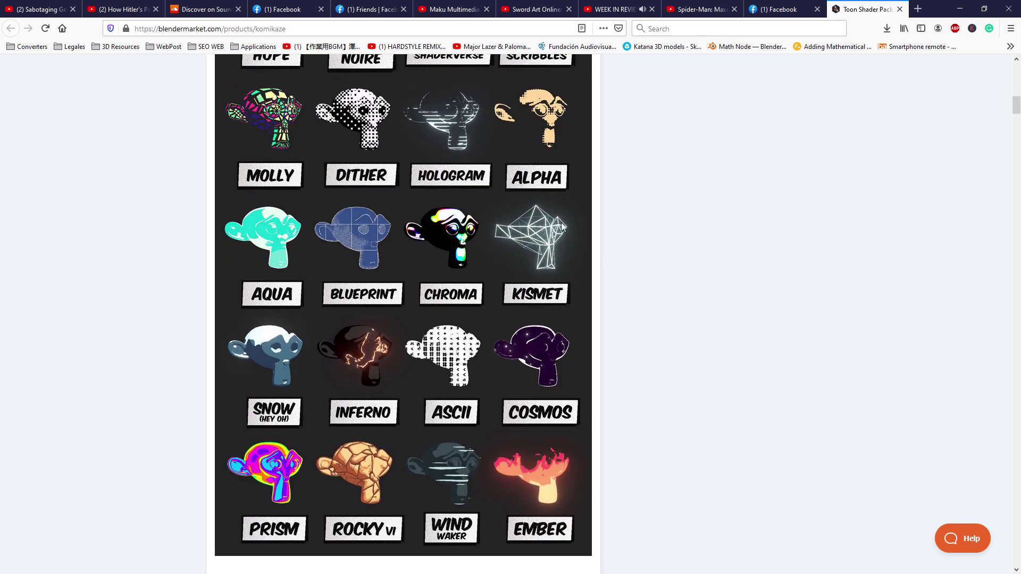
scroll(369, 297, "down", 2)
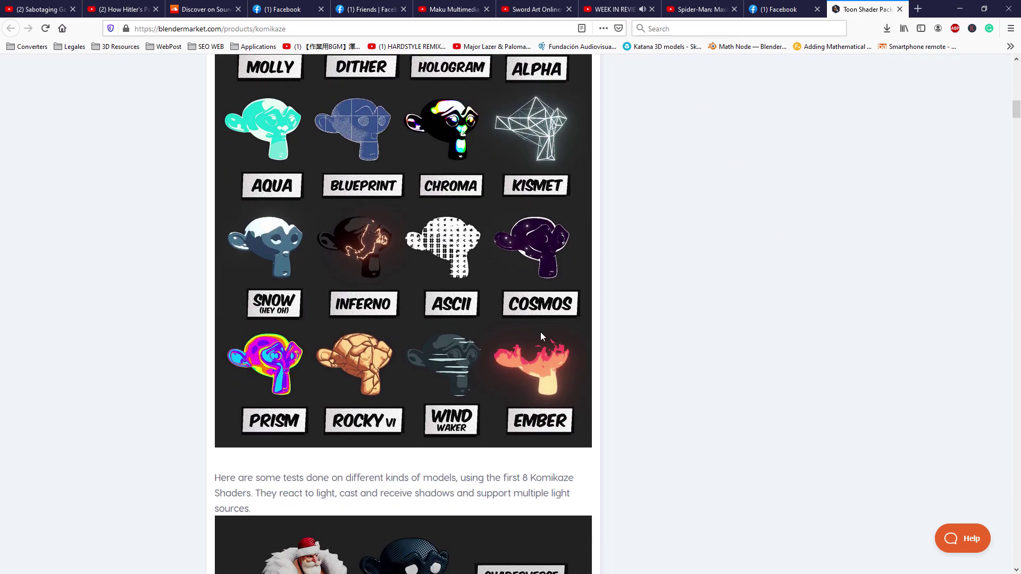
scroll(367, 324, "down", 1)
scroll(383, 303, "down", 4)
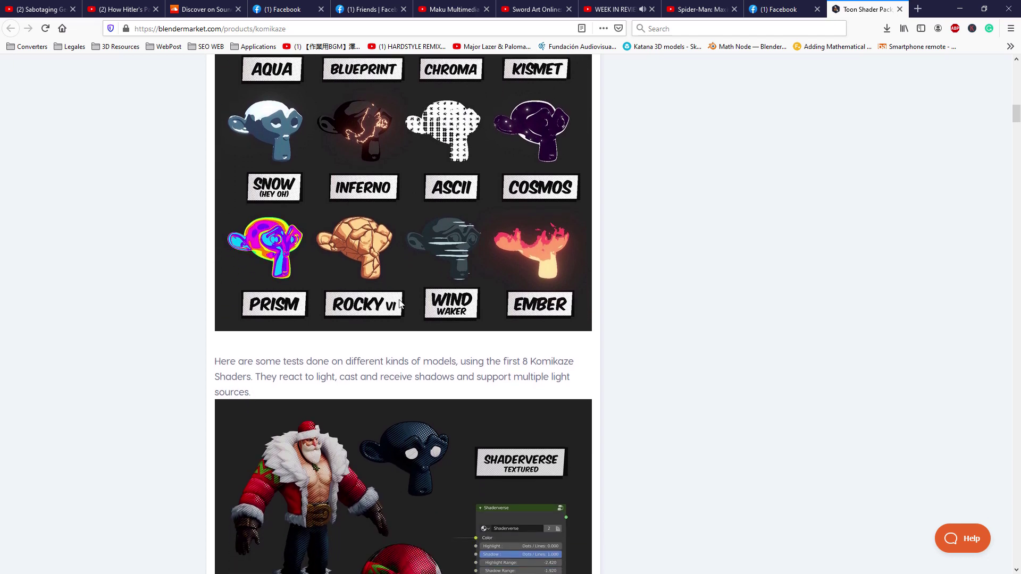
Examine the example renders and node settings of the Komikaze shaders, from Shaderverse through Heavy Metal
scroll(403, 302, "down", 2)
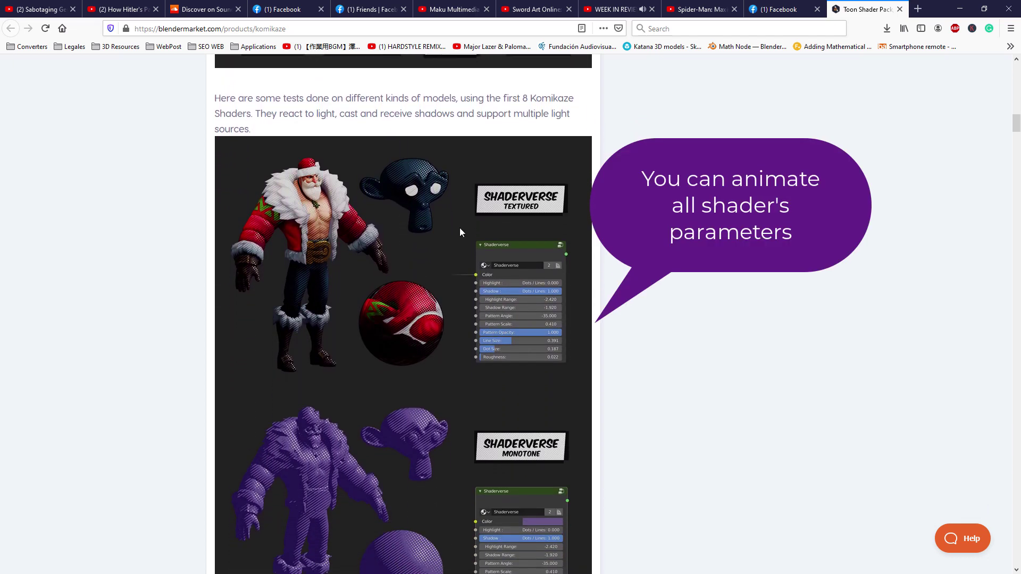
scroll(478, 303, "down", 8)
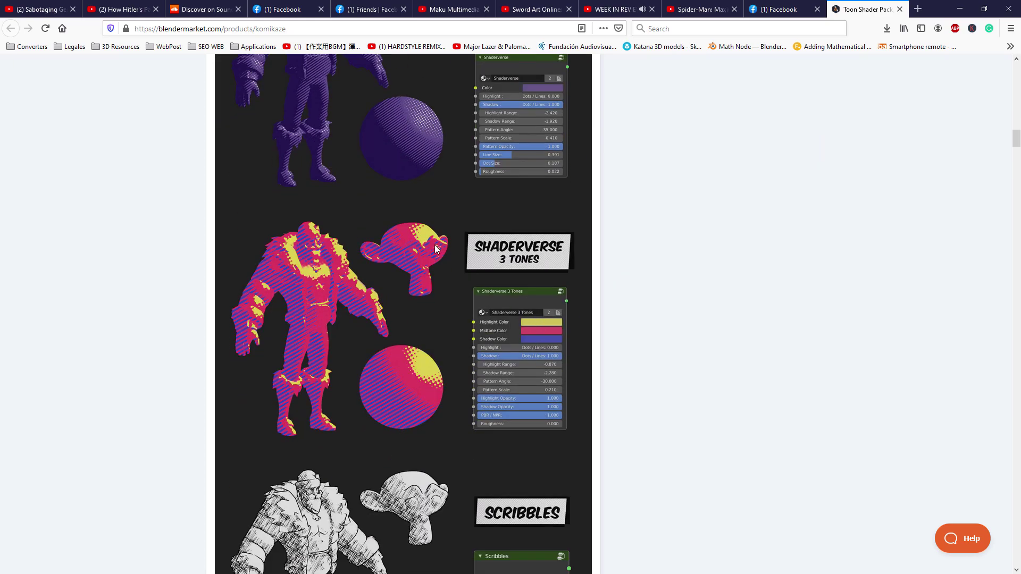
scroll(557, 368, "down", 10)
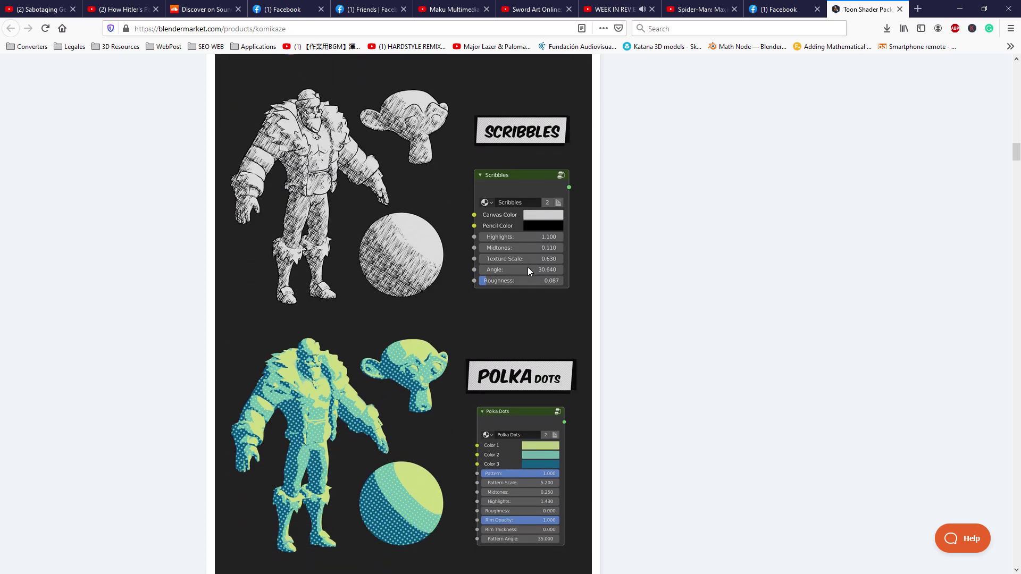
scroll(560, 227, "down", 5)
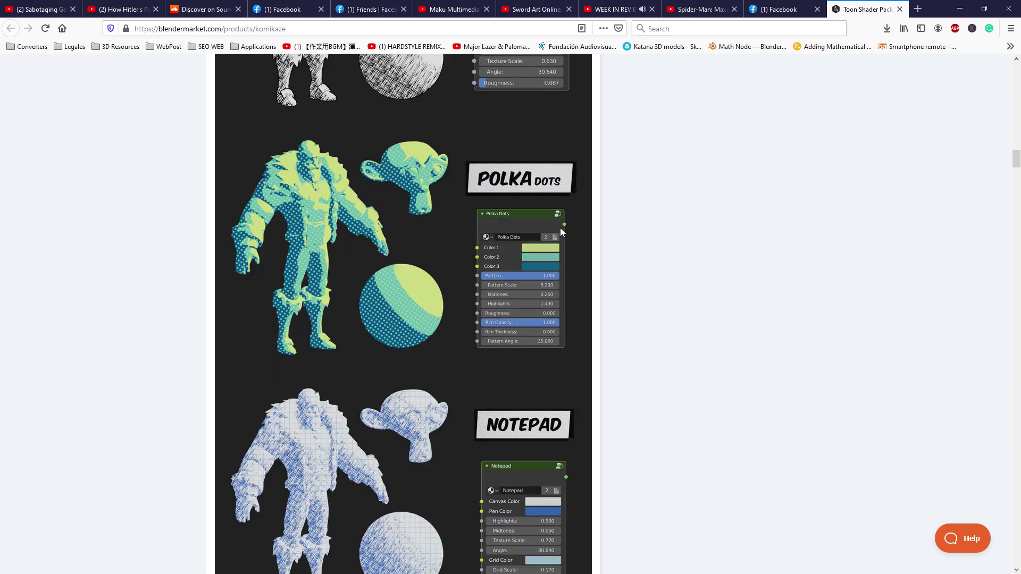
scroll(535, 304, "down", 9)
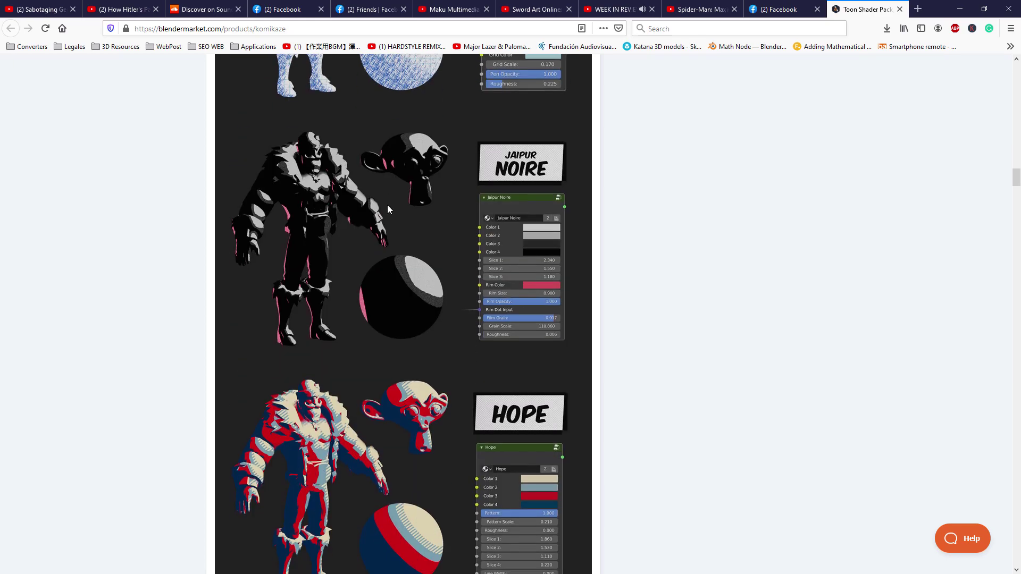
scroll(449, 292, "down", 9)
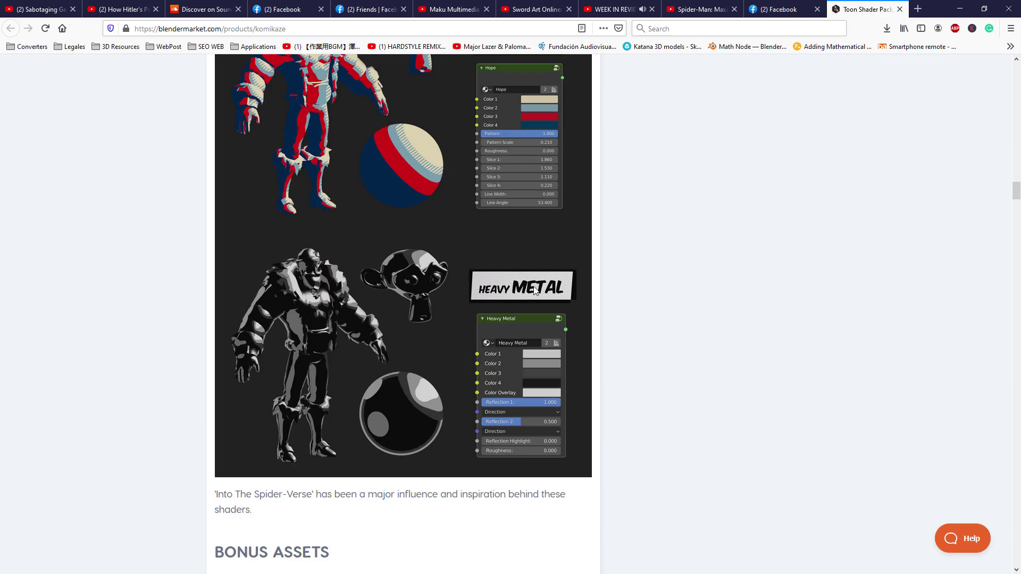
Review the pack's bonus text boxes and speech bubbles and its demonstration scenes
scroll(323, 212, "down", 2)
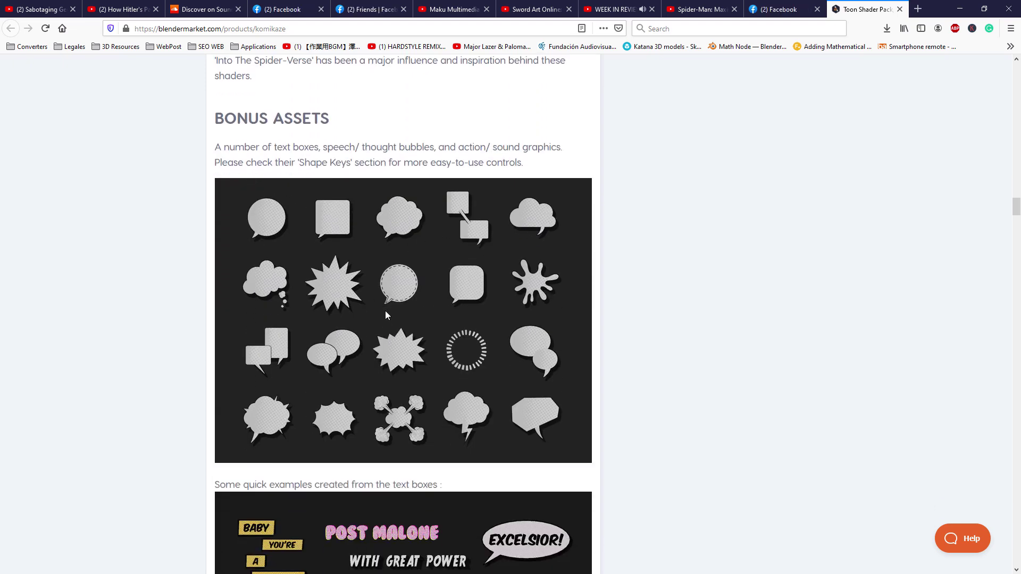
scroll(493, 370, "down", 5)
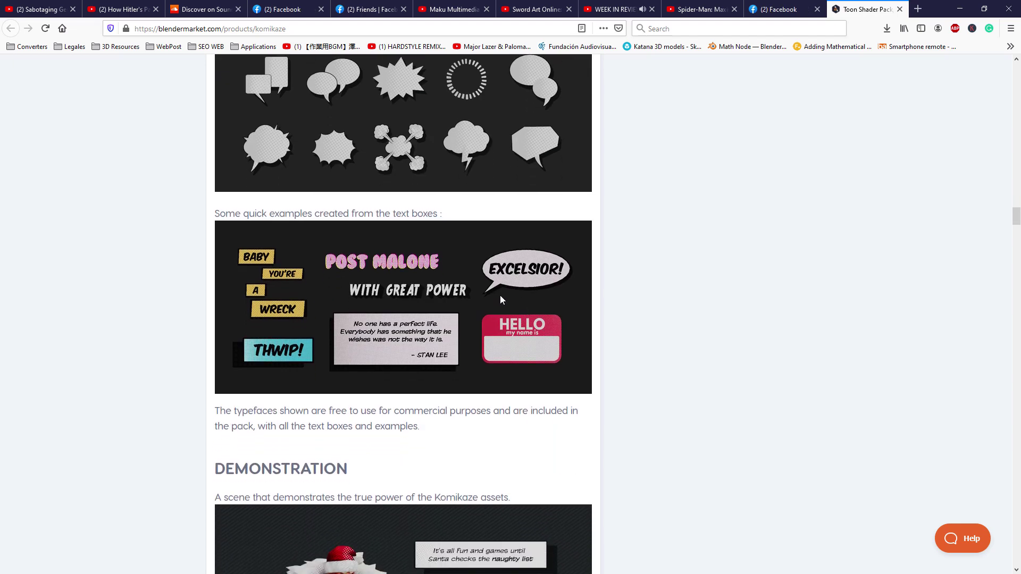
scroll(500, 298, "down", 6)
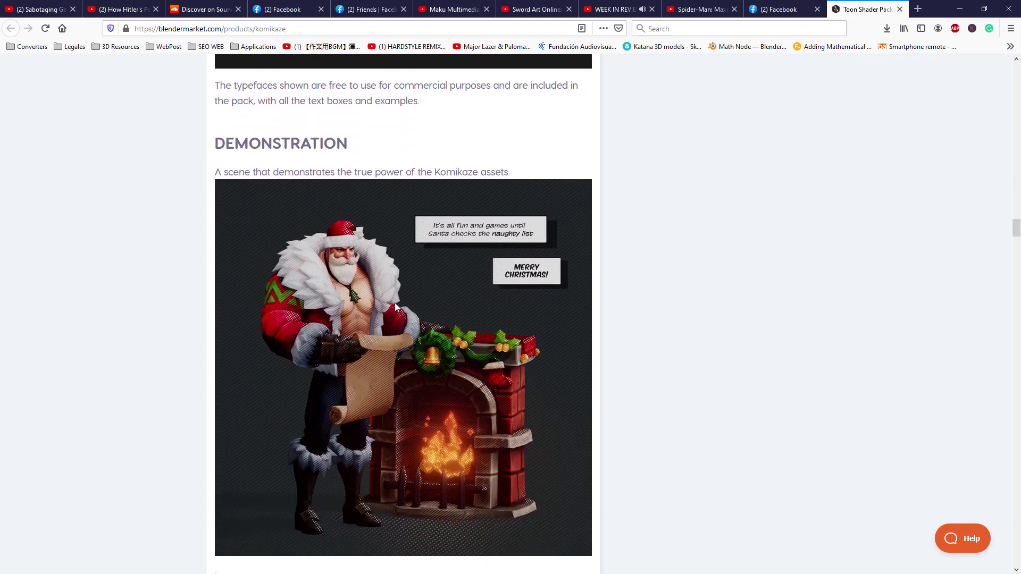
scroll(461, 329, "down", 2)
scroll(474, 328, "down", 10)
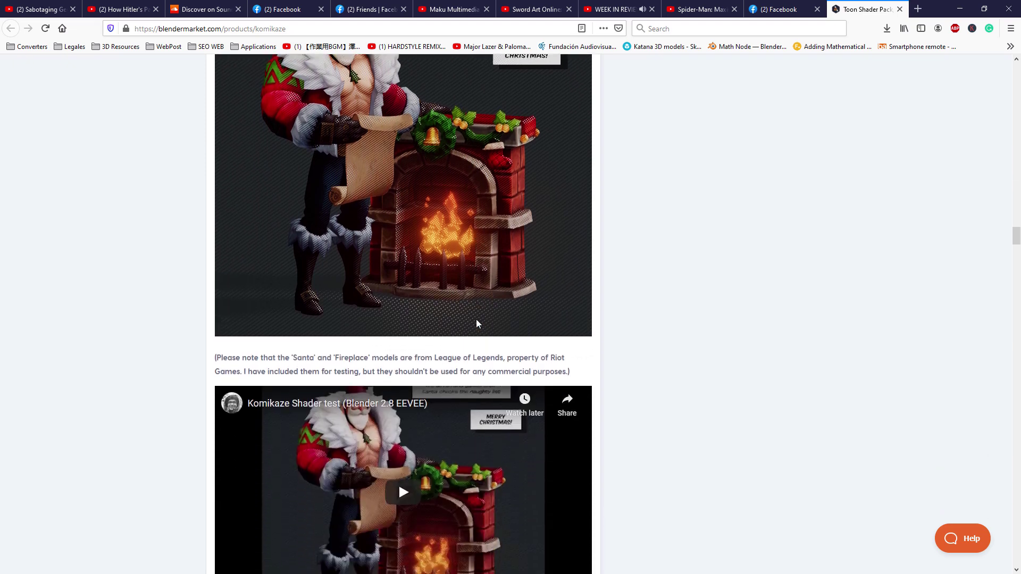
scroll(479, 325, "down", 1)
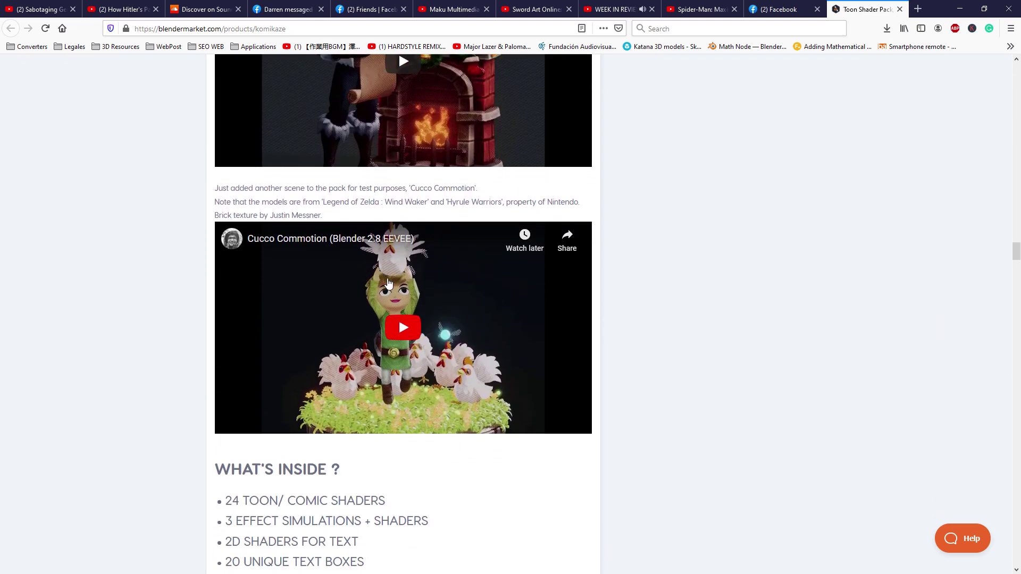
Read the "What's inside" and "Why buy Komikaze" lists, highlighting the individual benefits, and continue to the Update 1.1 section
scroll(409, 317, "down", 4)
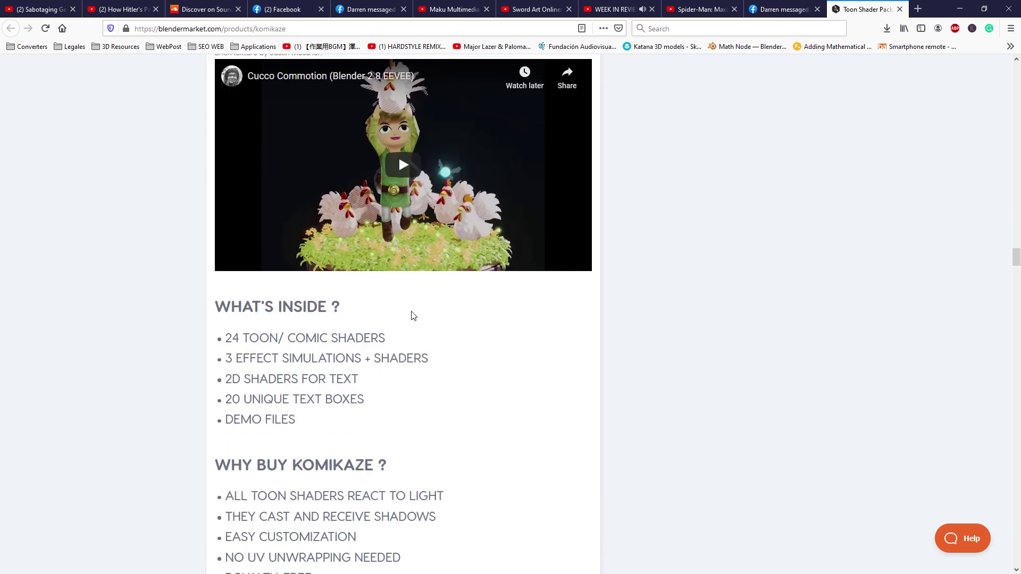
scroll(429, 303, "down", 1)
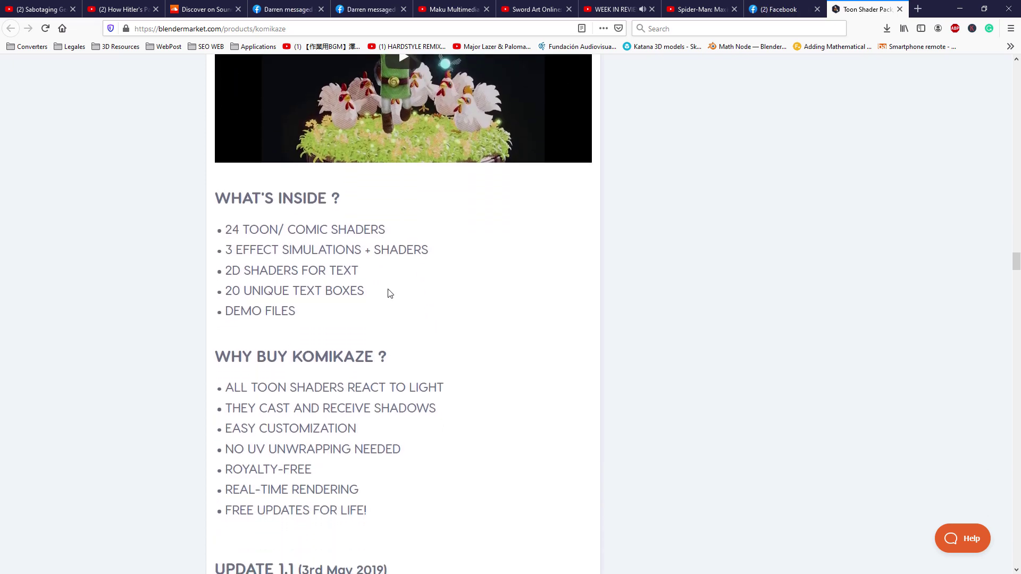
scroll(449, 308, "down", 3)
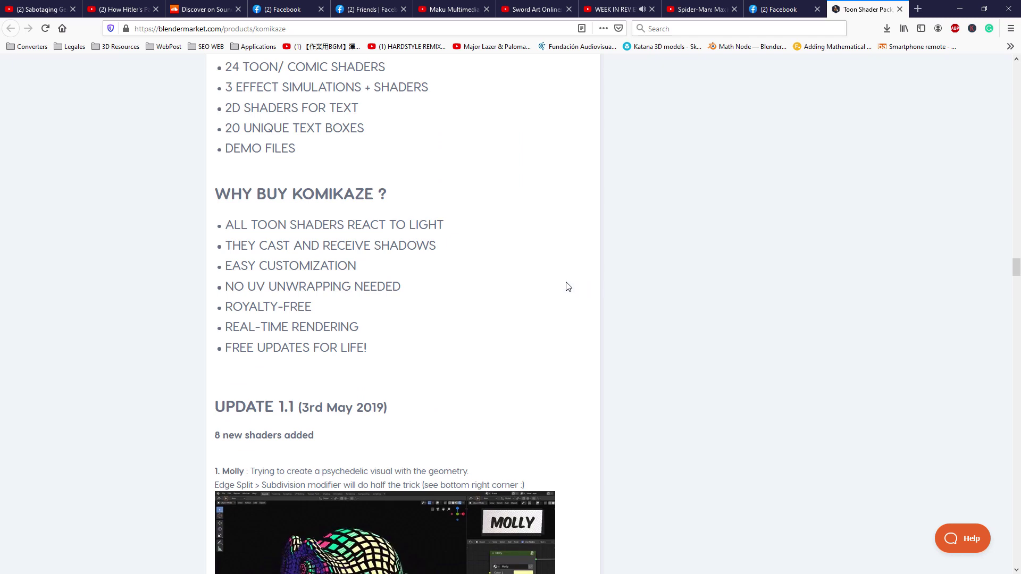
left_click_drag(238, 225, 438, 225)
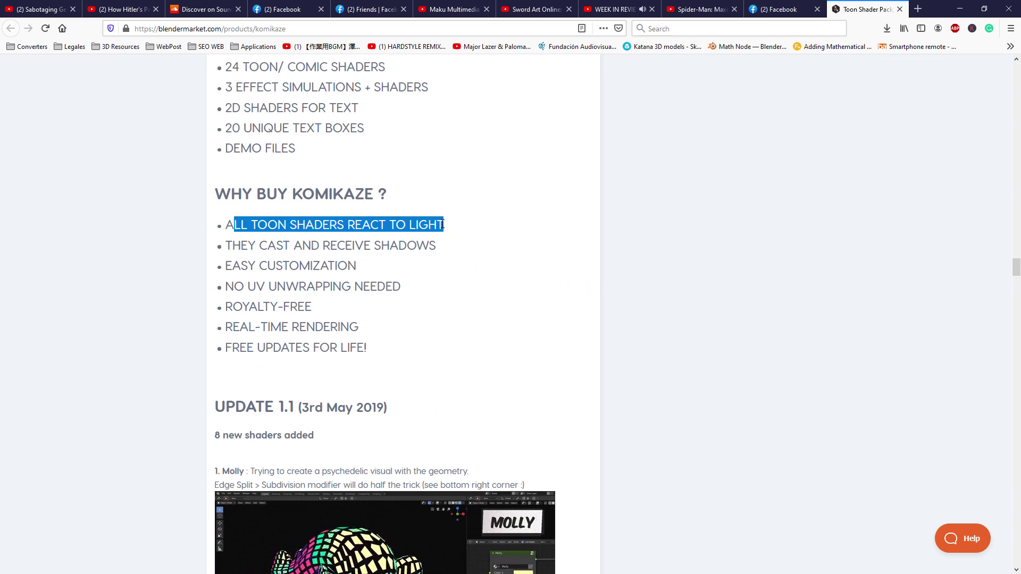
left_click_drag(234, 249, 420, 247)
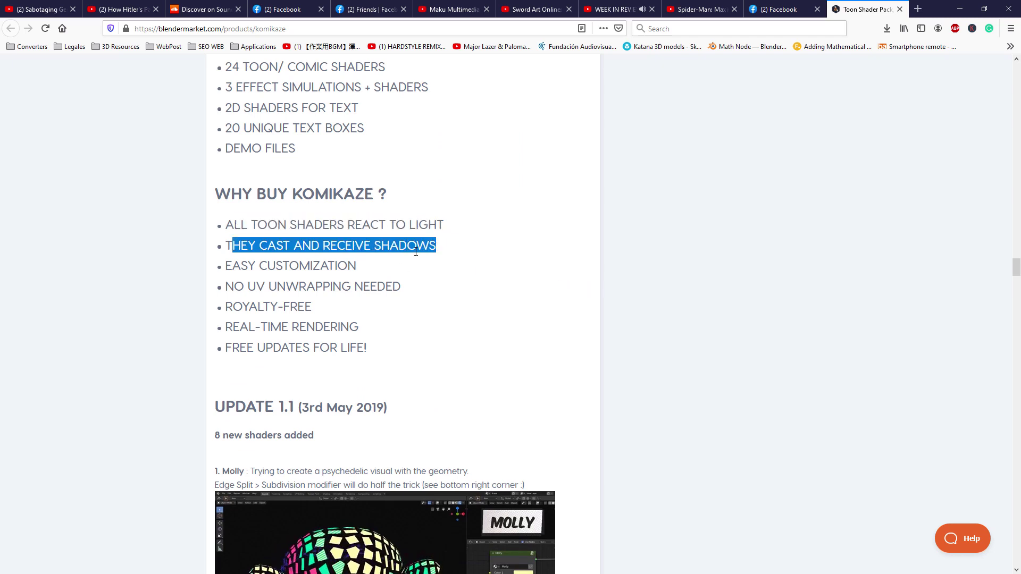
left_click_drag(238, 267, 350, 264)
left_click(255, 287)
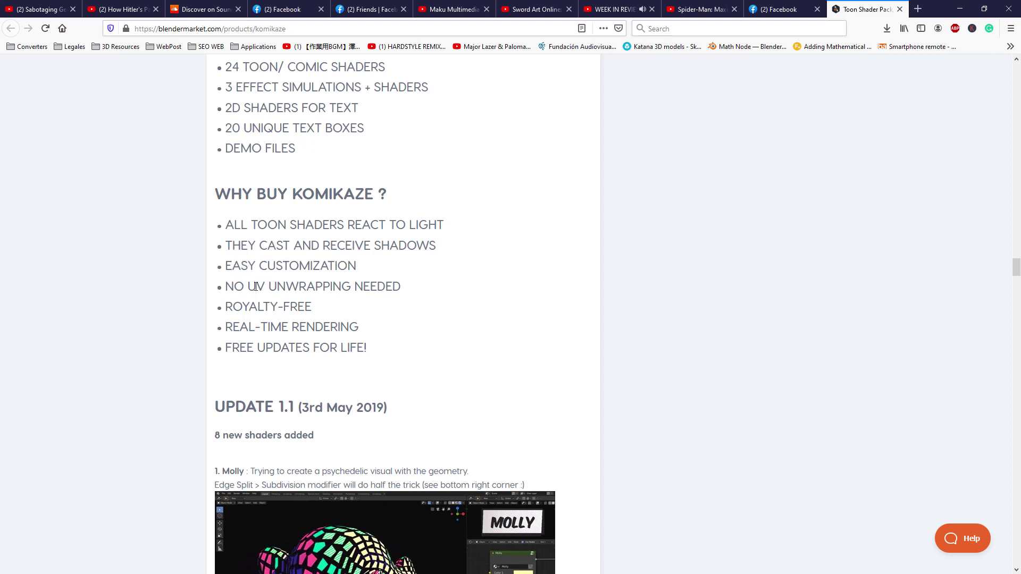
left_click_drag(227, 308, 303, 307)
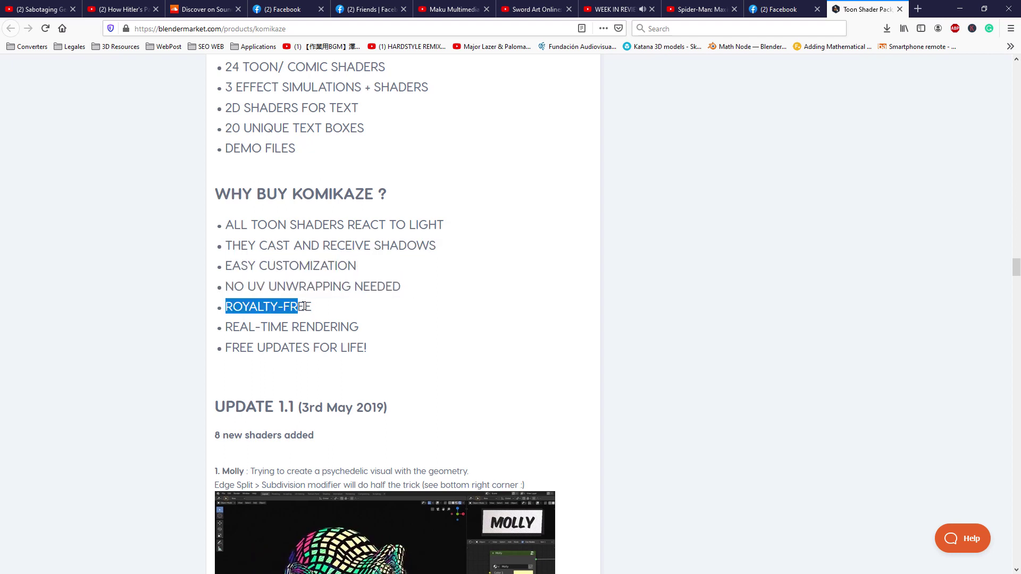
left_click_drag(231, 325, 343, 327)
left_click(295, 347)
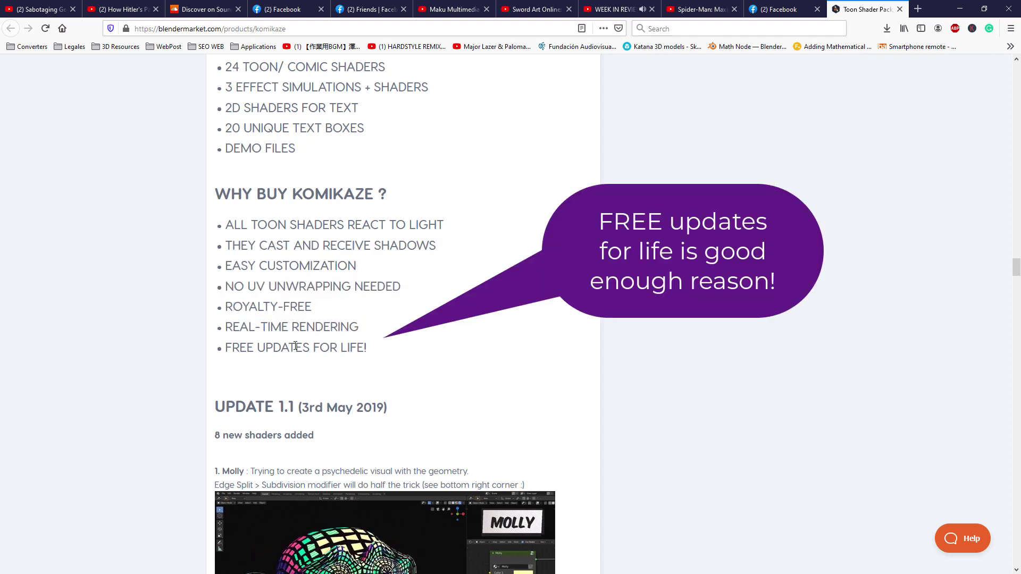
scroll(604, 312, "down", 5)
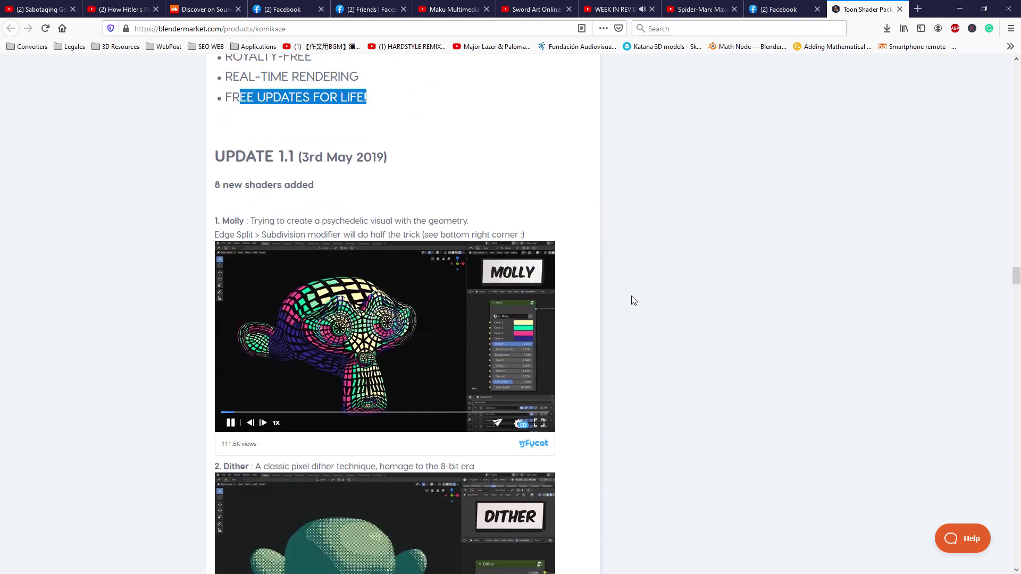
left_click_drag(301, 137, 401, 135)
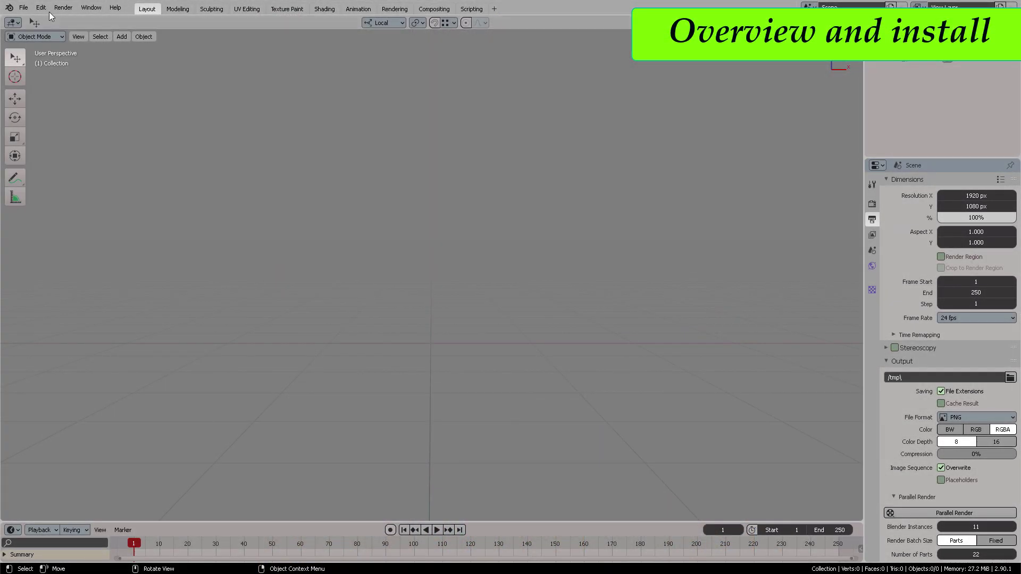
In Blender, start installing an add-on from file in the preferences and look inside the Komikaze Addon folder
left_click(42, 8)
left_click(63, 168)
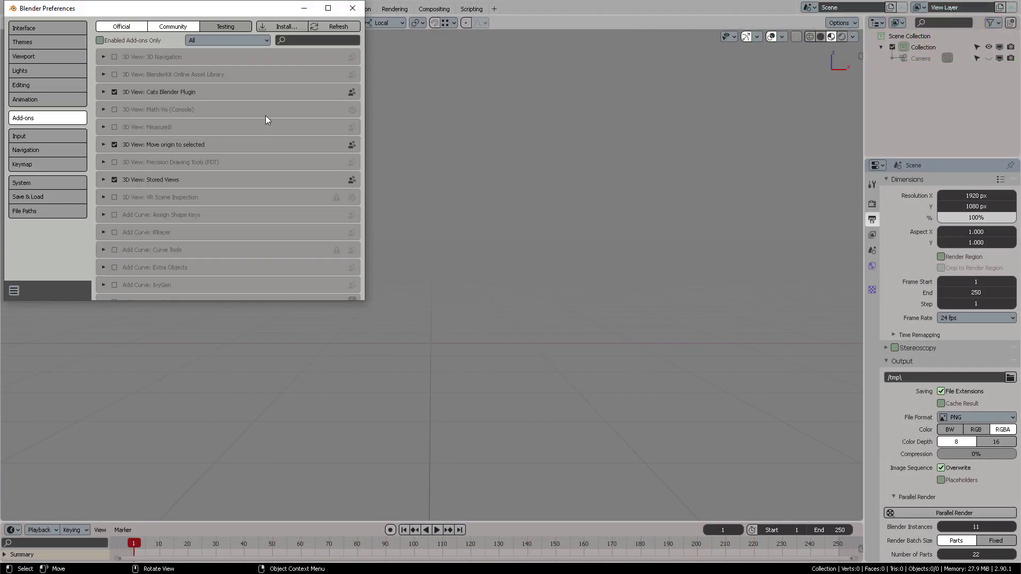
left_click(277, 22)
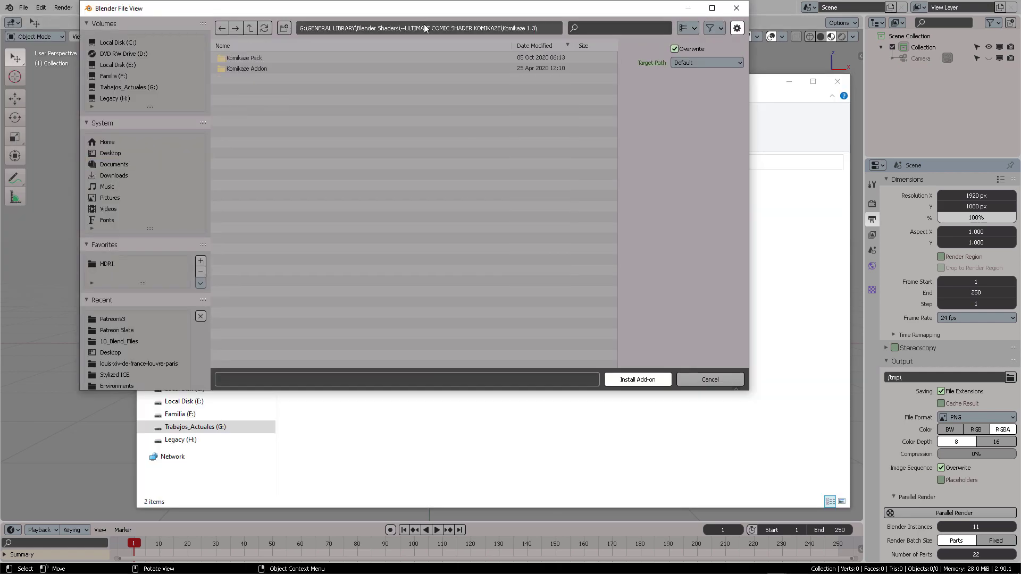
double_click(248, 67)
left_click(250, 58)
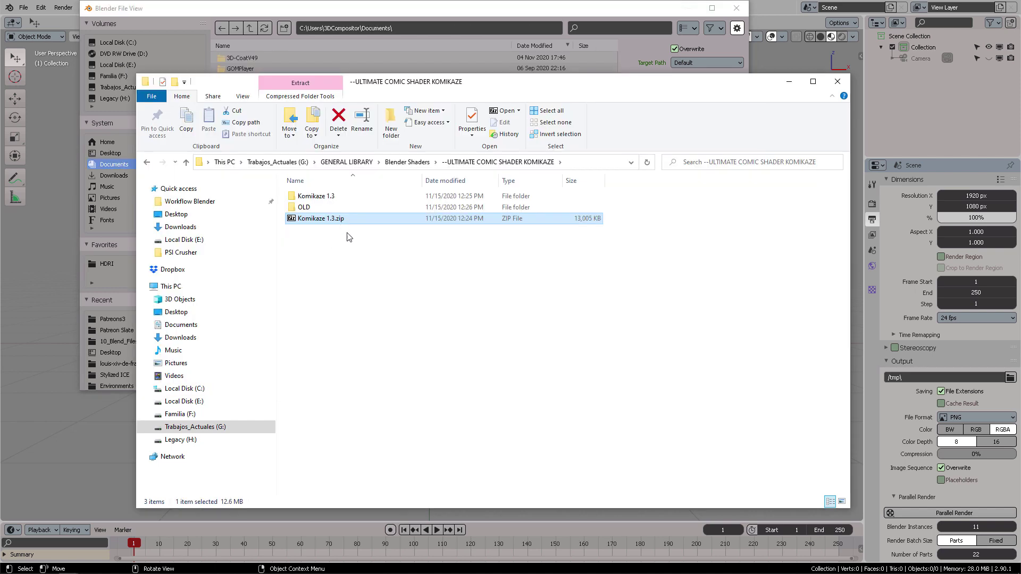
In File Explorer, open the extracted Komikaze 1.3 folder and copy its full path
double_click(333, 196)
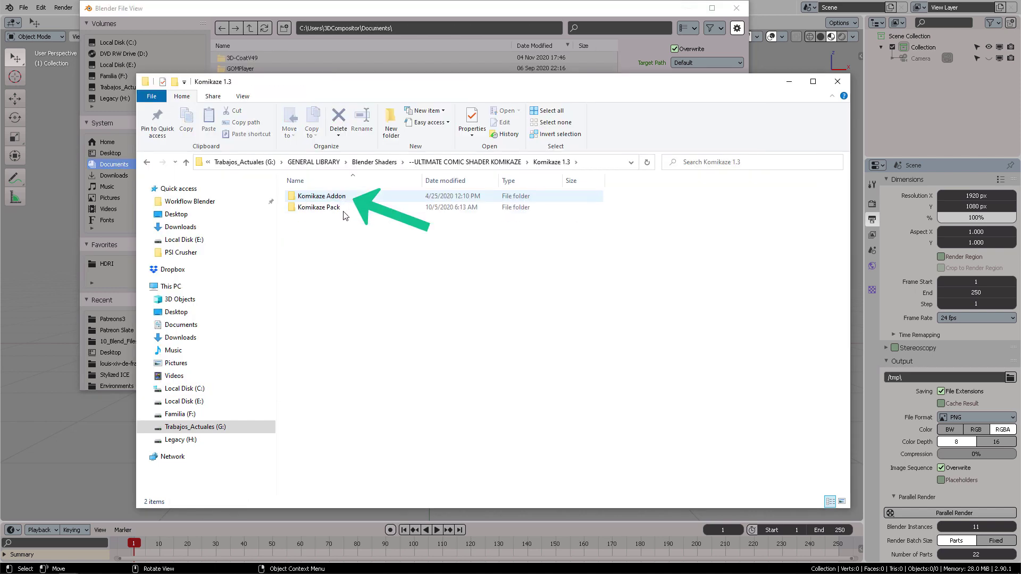
left_click(595, 166)
right_click(594, 163)
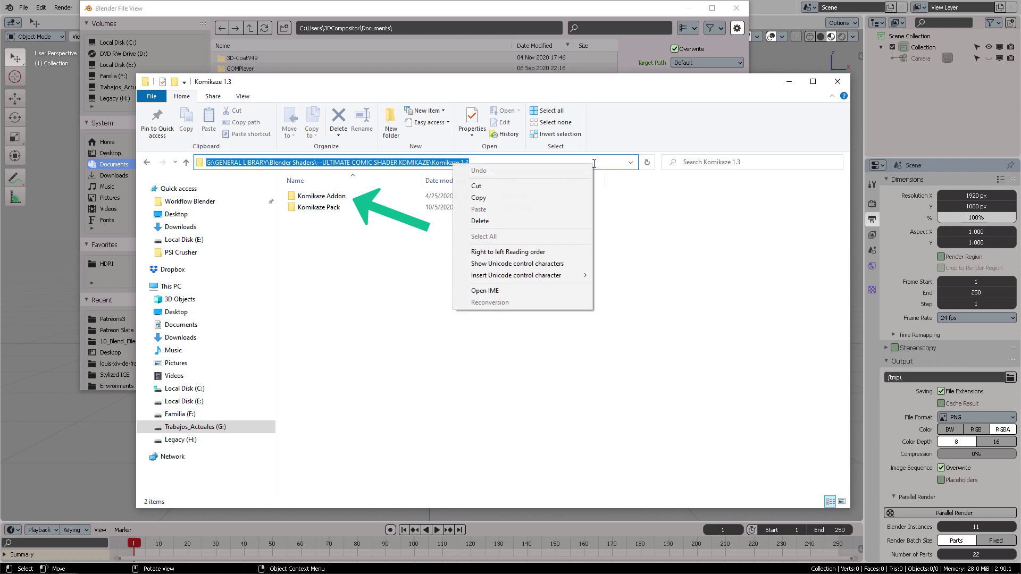
left_click(529, 197)
Point Blender's add-on file browser to the copied path "G:\GENERAL LIBRARY\Blender Shaders\--ULTIMATE COMIC SHADER KOMIKAZE\Komikaze 1.3"
left_click(428, 28)
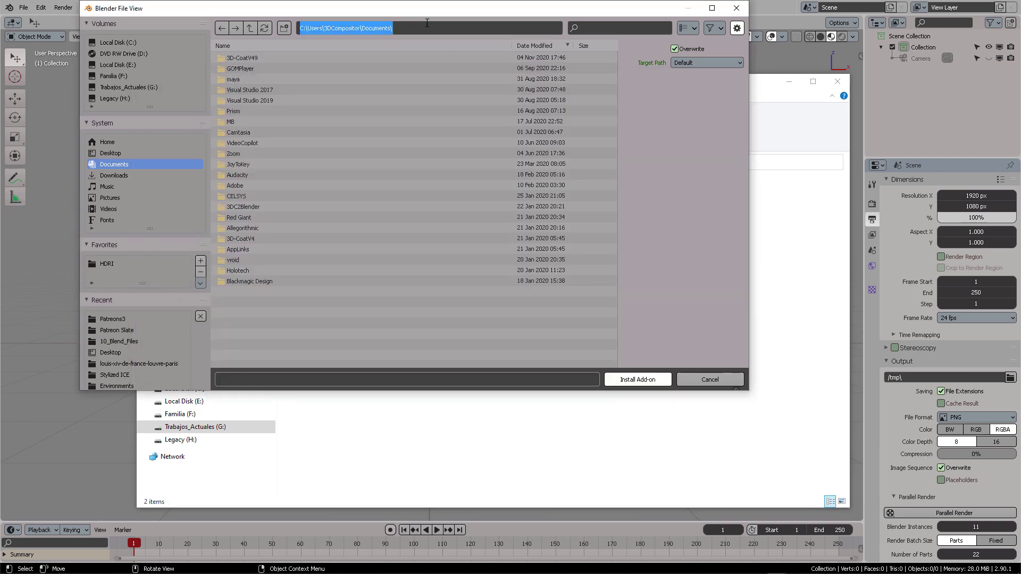
key("ctrl+v")
key("Return")
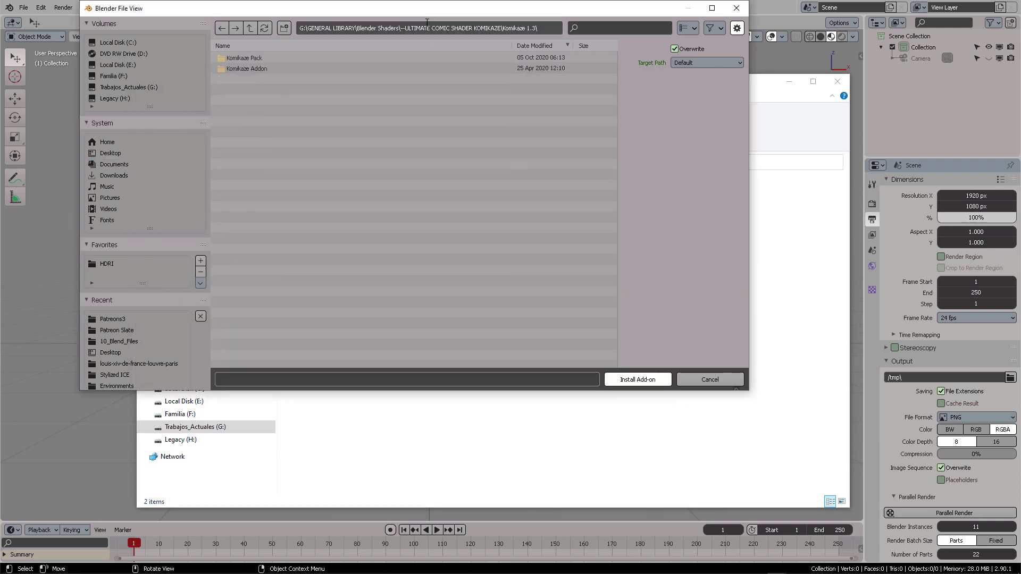
Install the add-on from "Komikaze 1.3 Addon.zip" in the Komikaze Addon folder
double_click(249, 68)
left_click(251, 57)
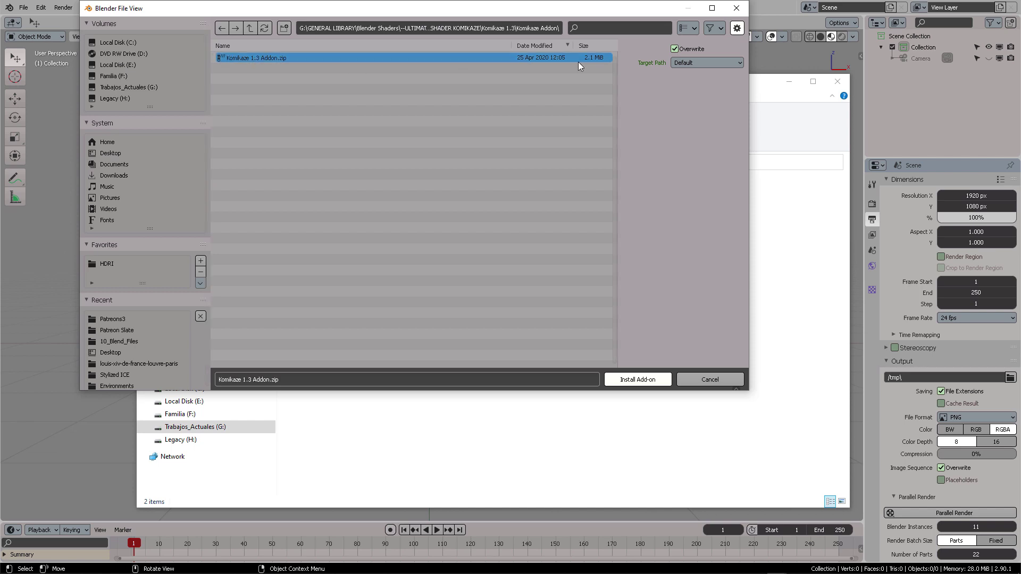
left_click(633, 382)
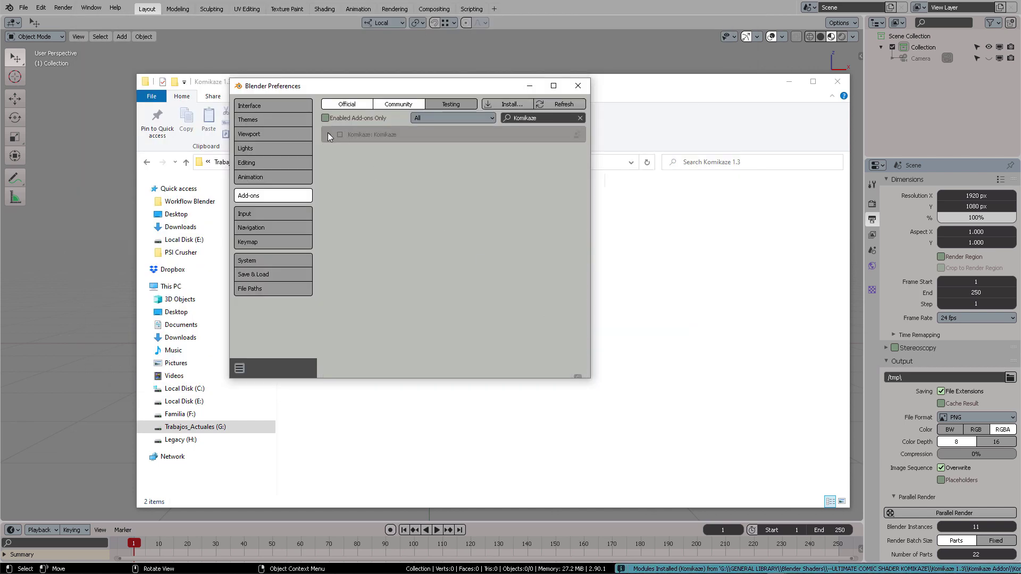
Expand the Komikaze add-on's details, view its online documentation page, and return to the preferences
left_click(329, 135)
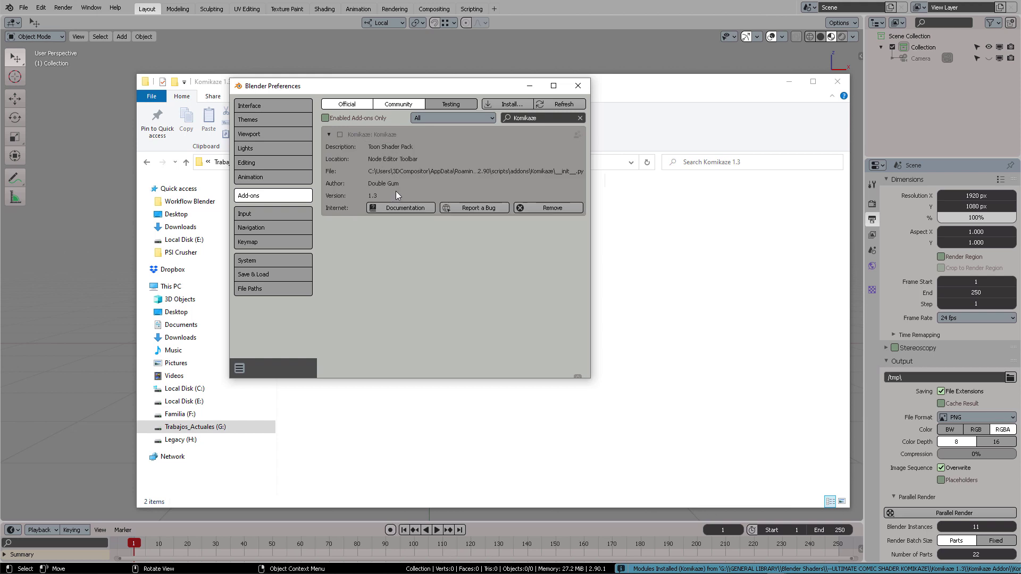
left_click(402, 209)
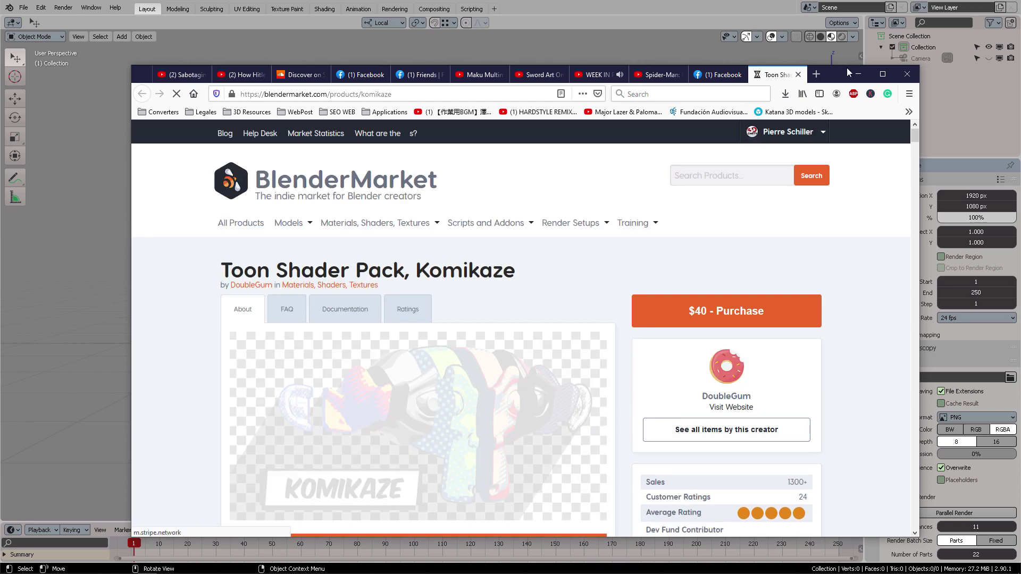
left_click(856, 75)
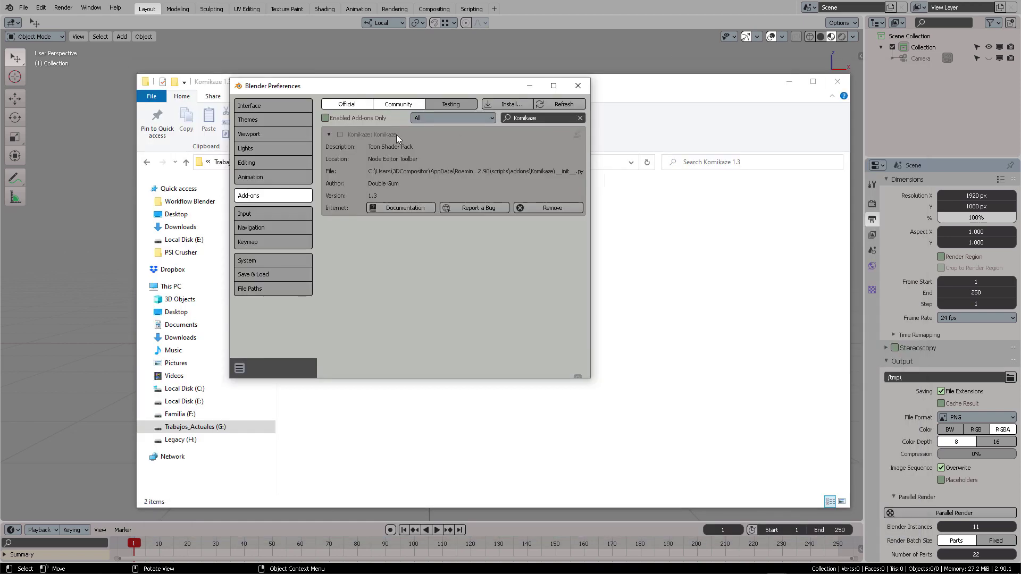
Enable the Komikaze add-on, save the preferences, and close the preferences window
left_click(340, 136)
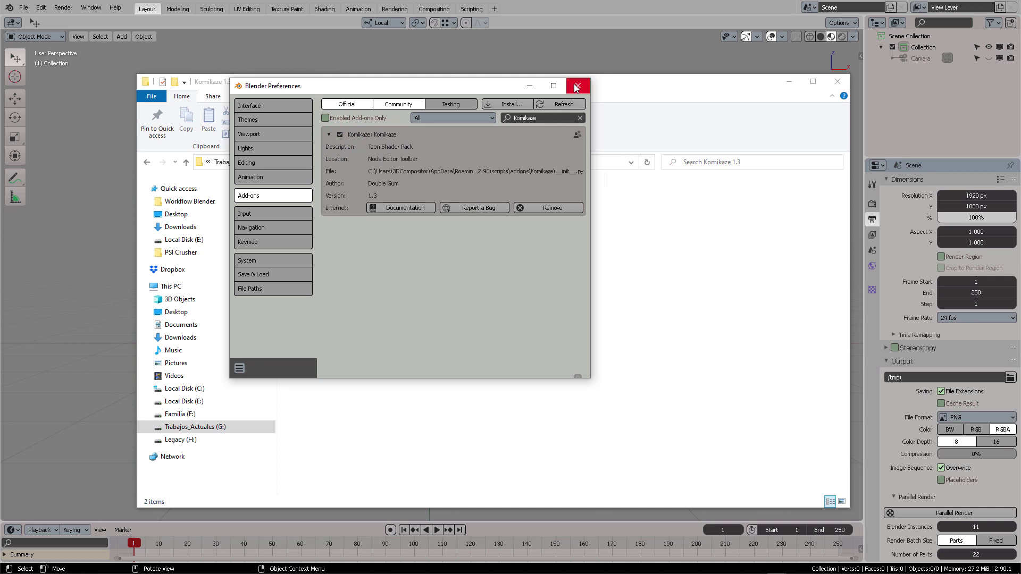
left_click(239, 370)
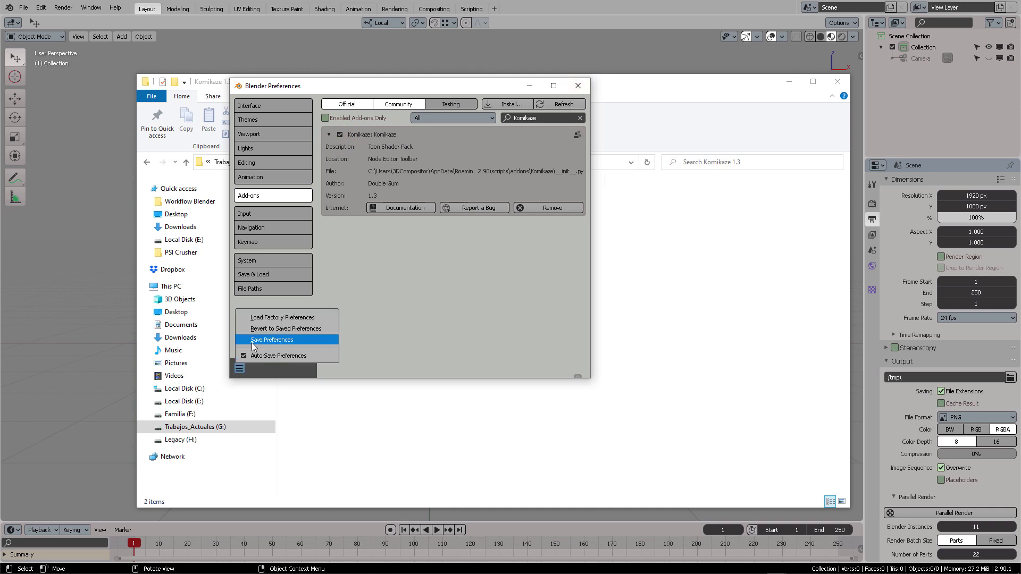
left_click(274, 342)
left_click(578, 87)
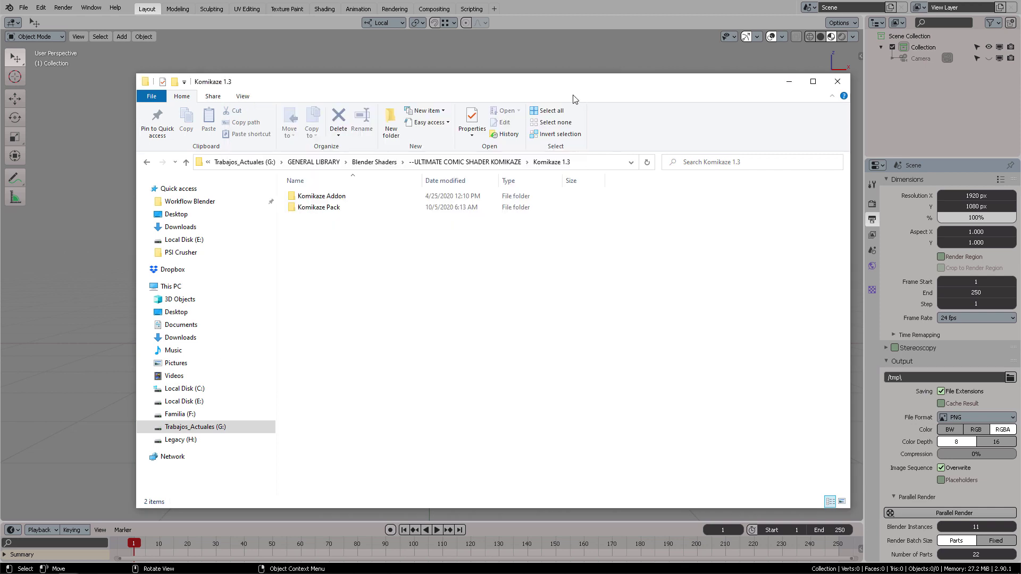
Open the Komikaze Pack folder in File Explorer and load Santa Demo Scene.blend into Blender
double_click(322, 207)
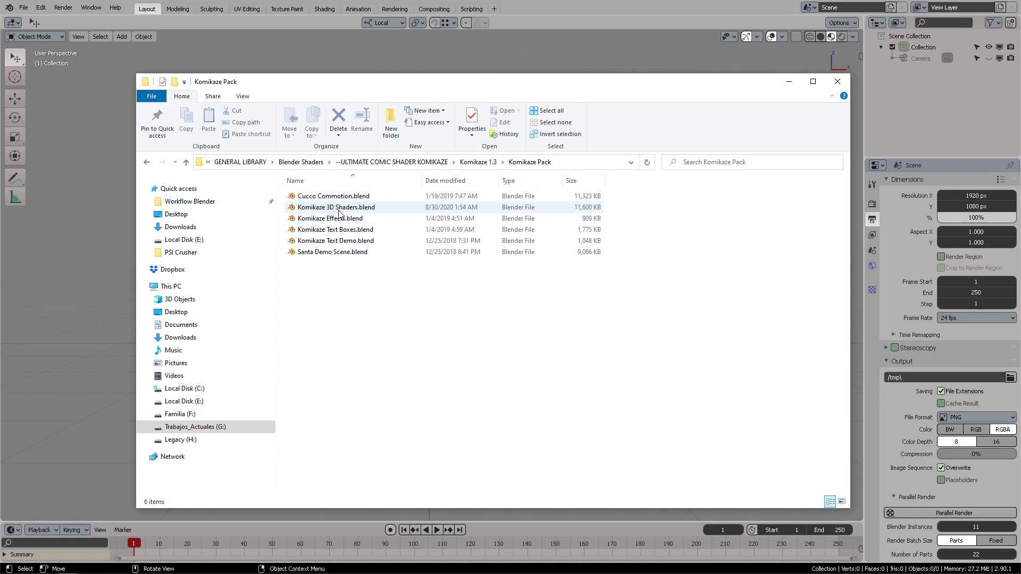
left_click(363, 211)
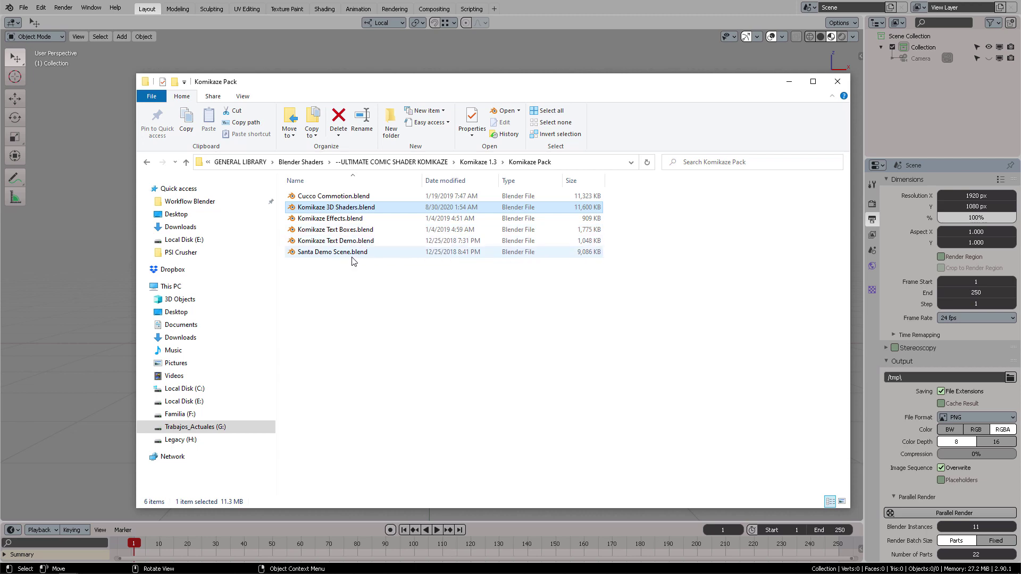
left_click_drag(331, 255, 105, 238)
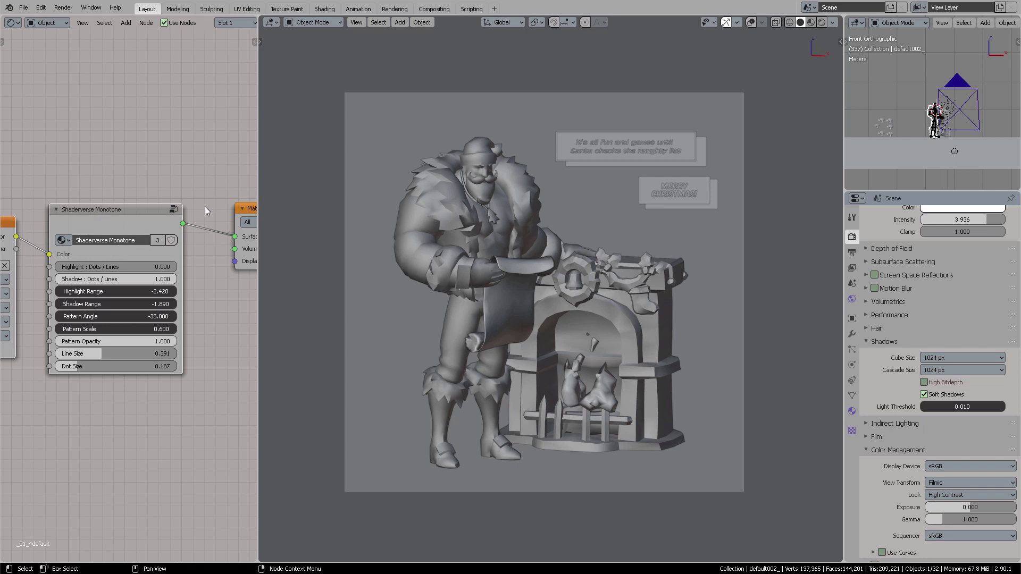
Widen the shader editor beside the 3D viewport to show the Santa material's node chain
left_click_drag(259, 144, 403, 144)
scroll(264, 244, "down", 2)
middle_click_drag(264, 243, 314, 242)
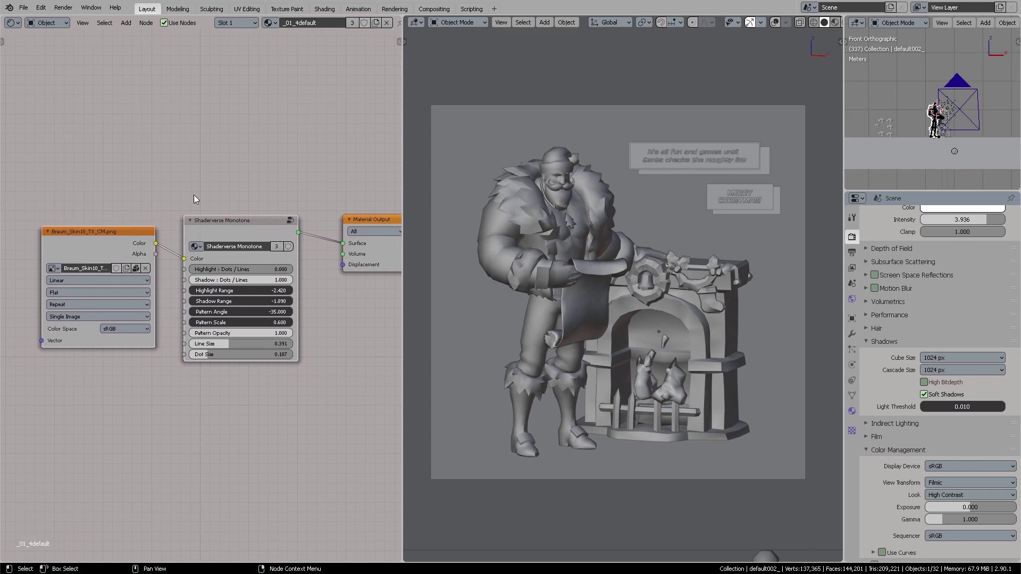
middle_click_drag(194, 195, 209, 199)
Shift the Braum_Skin10_TX_CM.png texture node slightly and look through the list of images available to it
mouse_move(123, 232)
left_mouse_down()
mouse_move(105, 253)
mouse_move(144, 227)
mouse_move(135, 234)
left_mouse_up()
left_click(146, 225)
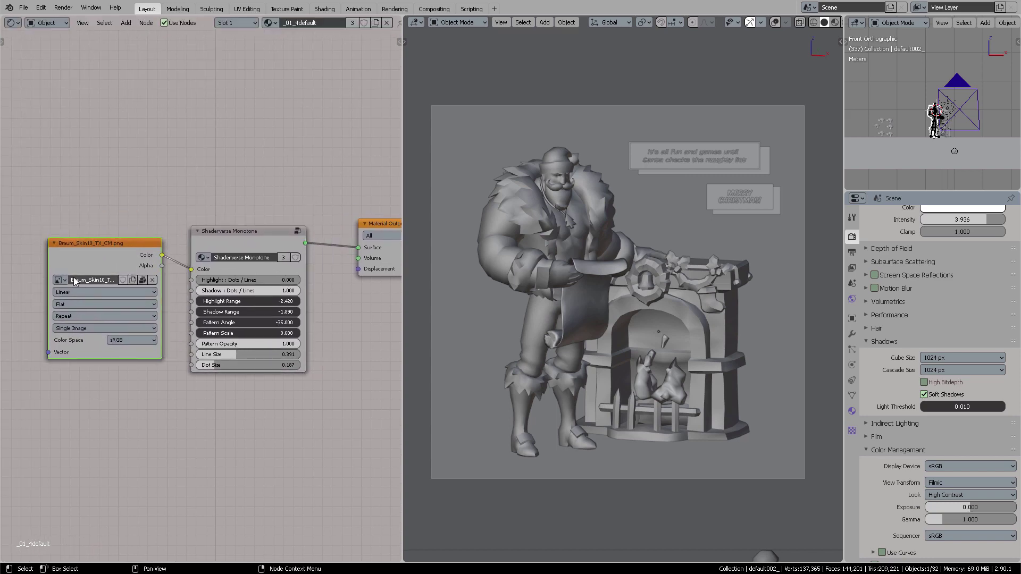
left_click(59, 278)
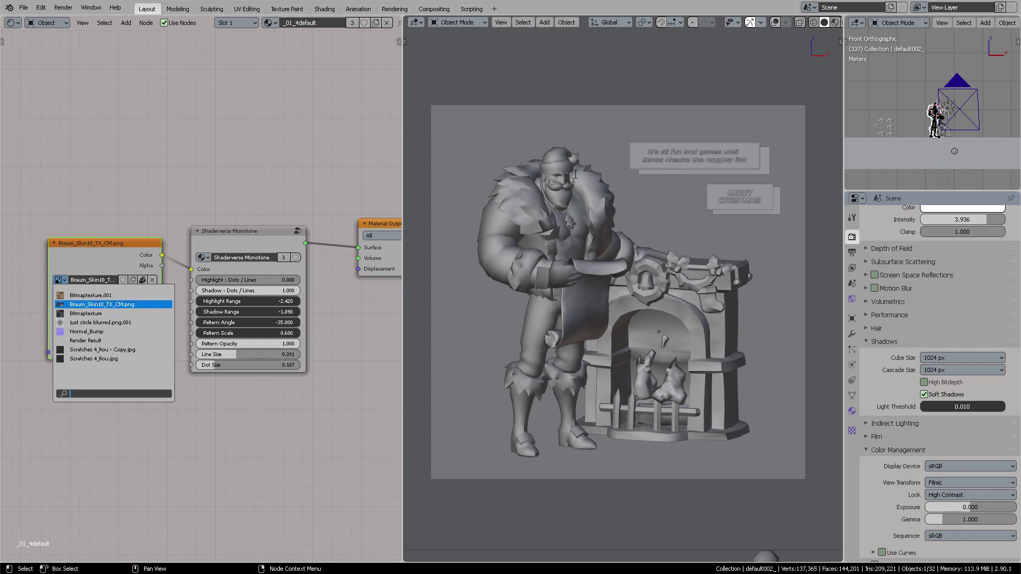
left_click(308, 178)
left_click(305, 177)
Move the Shaderverse Monotone node up slightly and examine its highlight, shadow and pattern settings
left_click_drag(254, 233, 258, 209)
scroll(234, 192, "up", 4)
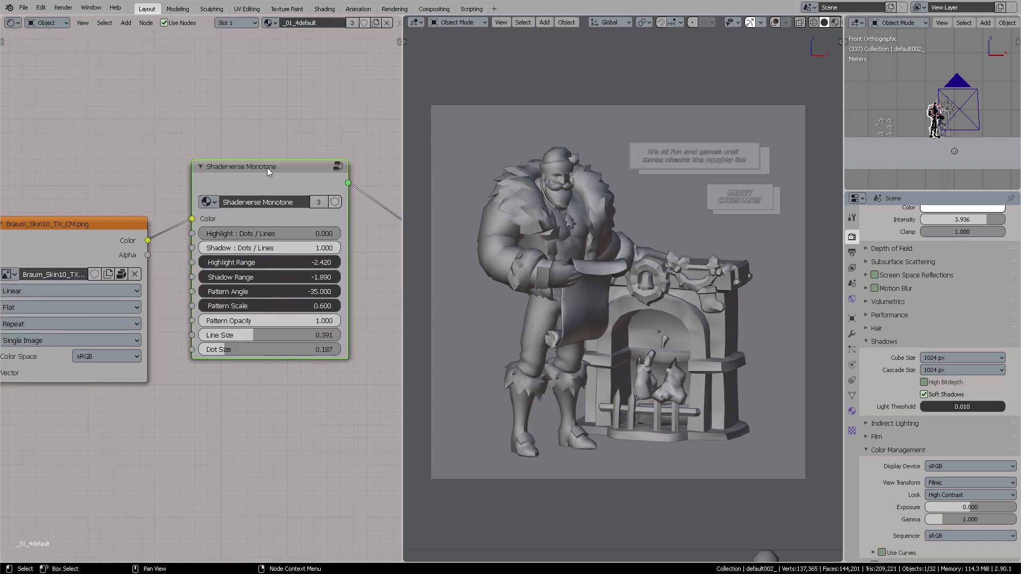
middle_click_drag(267, 168, 205, 168)
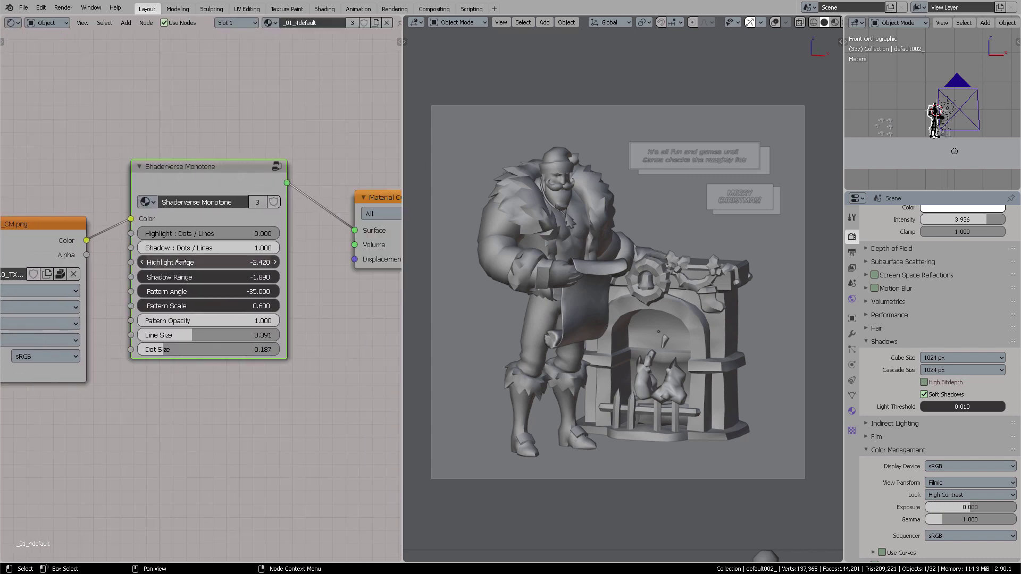
scroll(818, 21, "down", 2)
Display the Santa scene in rendered shading, check the Eevee viewport sampling, and turn off Bloom
left_click(823, 21)
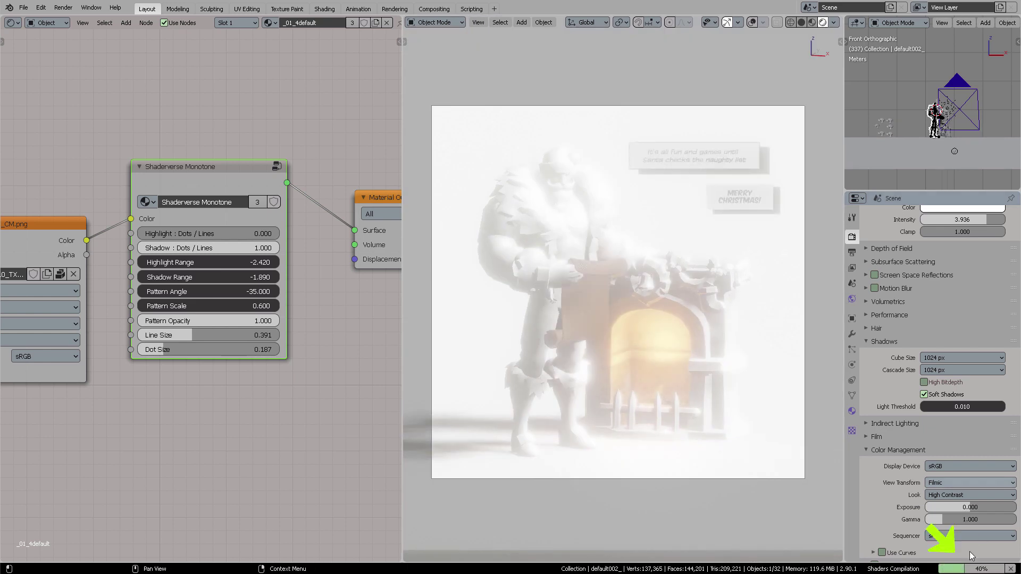
scroll(955, 285, "up", 6)
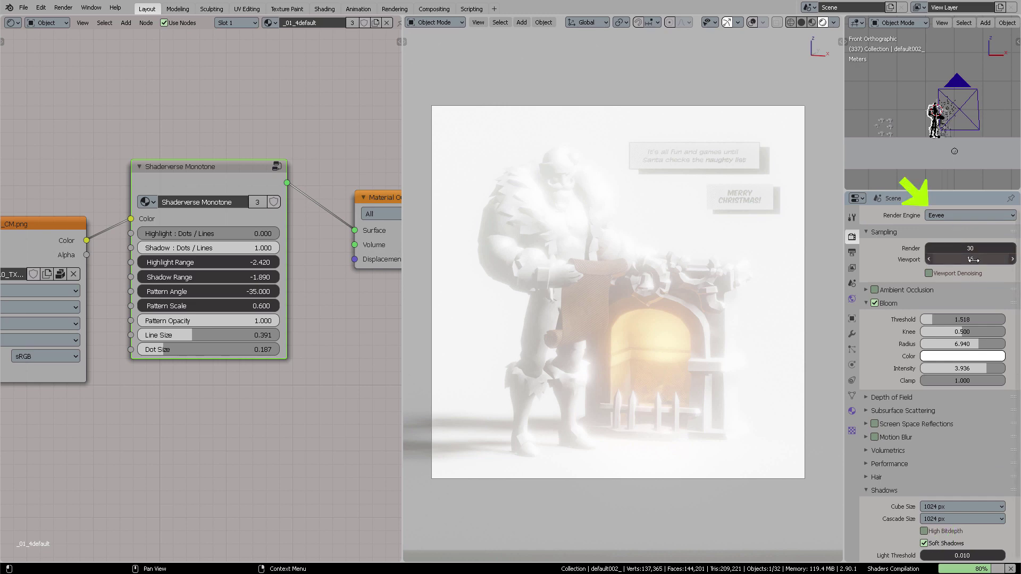
left_click_drag(967, 261, 977, 261)
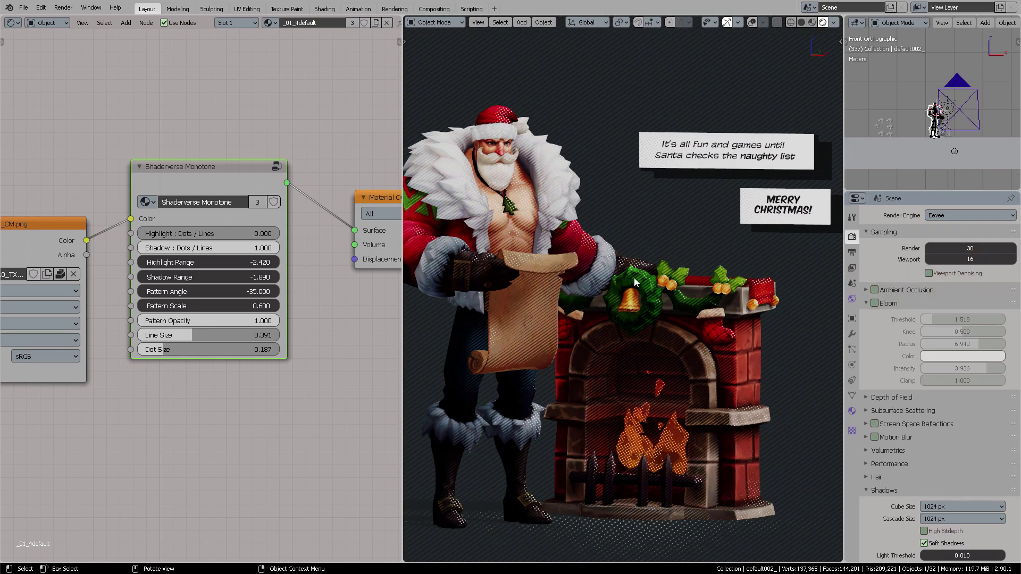
Select the paper scroll and place its Material Output node beside the Shaderverse Monotone node
left_click(540, 313)
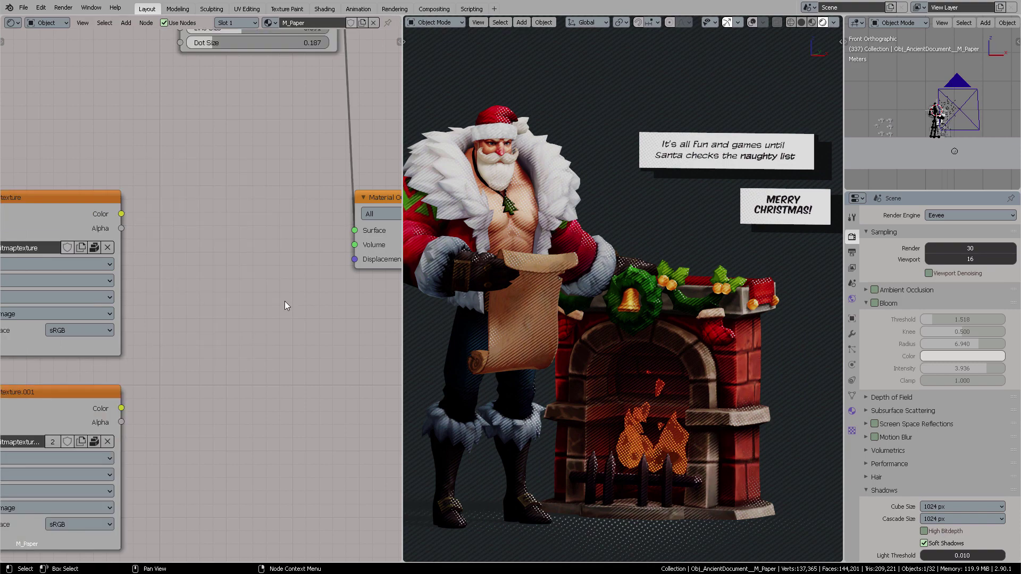
scroll(290, 299, "down", 4)
middle_click_drag(292, 297, 295, 424)
middle_click_drag(266, 316, 271, 383)
scroll(224, 350, "up", 4)
middle_click_drag(223, 349, 121, 377)
left_click_drag(313, 474, 319, 122)
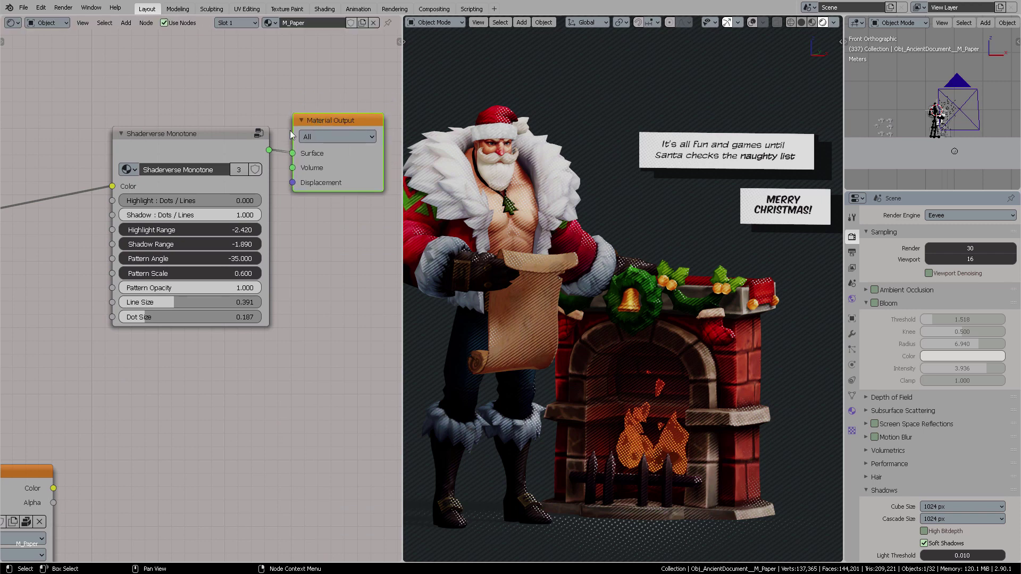
Follow the paper material's node chain back to Bitmaptexture.001, repositioning nodes, and inspect that image texture node
left_click_drag(187, 147, 156, 156)
middle_click_drag(262, 225, 331, 226)
middle_click_drag(96, 248, 330, 241)
middle_click_drag(224, 297, 379, 294)
mouse_move(144, 205)
left_mouse_down()
mouse_move(133, 208)
mouse_move(157, 217)
left_mouse_up()
scroll(119, 238, "up", 6)
left_click(68, 213)
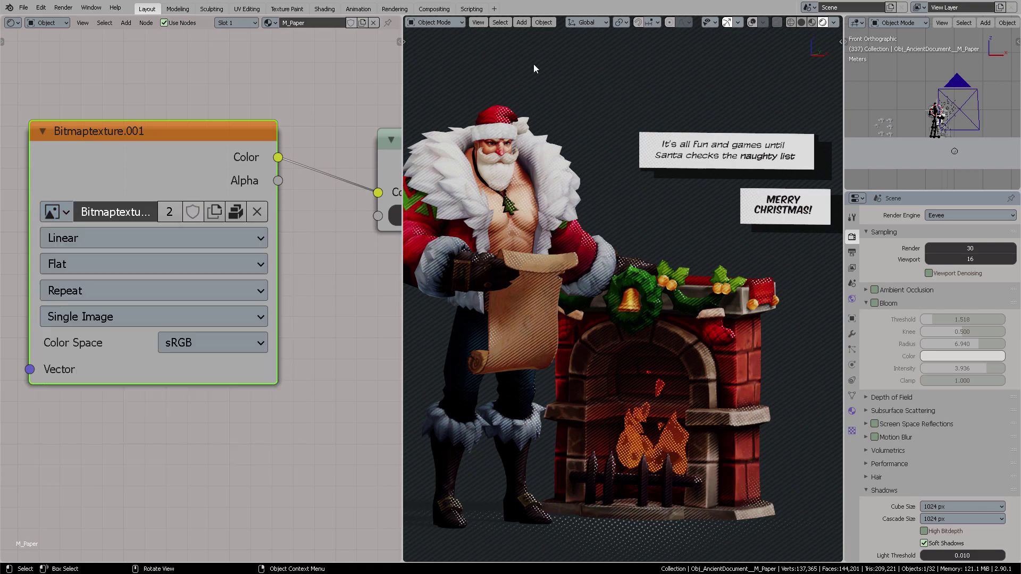
Examine the halftone dots and lines on the Santa figure from behind, close up, and from the front
mouse_move(580, 180)
middle_mouse_down()
mouse_move(729, 208)
mouse_move(603, 206)
mouse_move(735, 245)
middle_mouse_up()
scroll(768, 244, "up", 8)
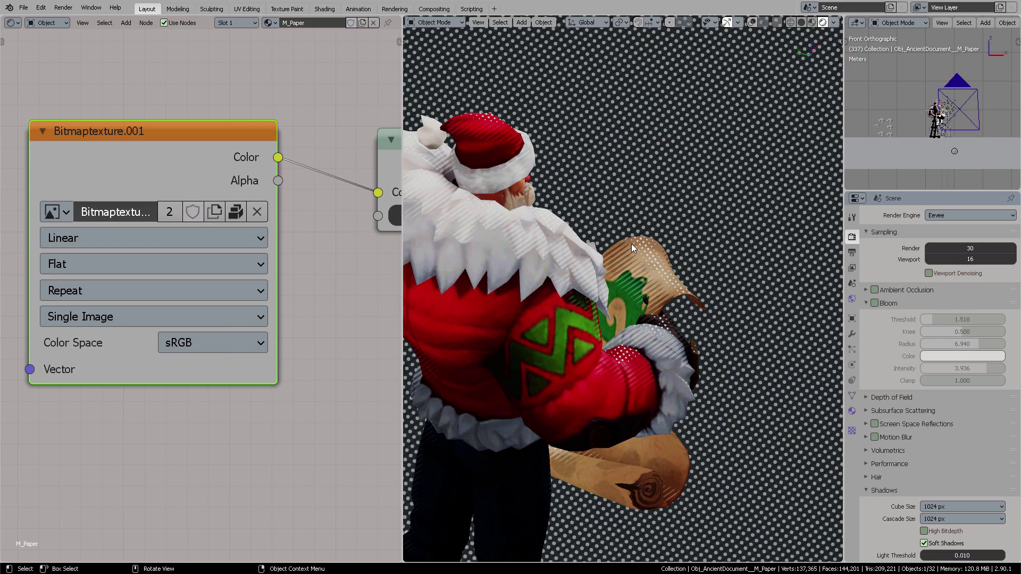
scroll(691, 272, "down", 5)
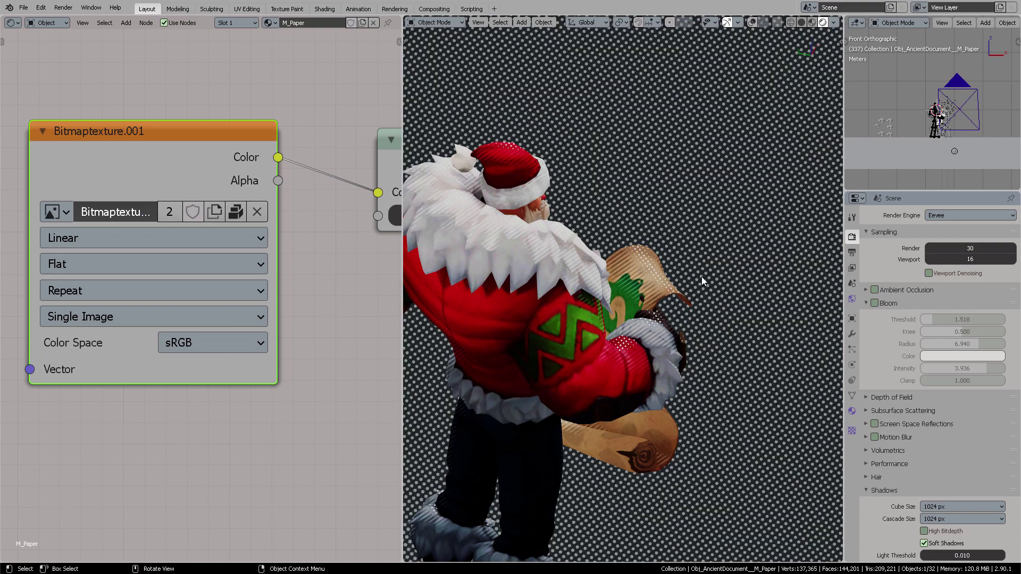
middle_click_drag(701, 277, 669, 276)
scroll(576, 237, "up", 8)
scroll(647, 280, "down", 2)
scroll(363, 282, "down", 1)
Select the Santa figure and arrange its image texture and Shaderverse Monotone nodes side by side
left_click(483, 247)
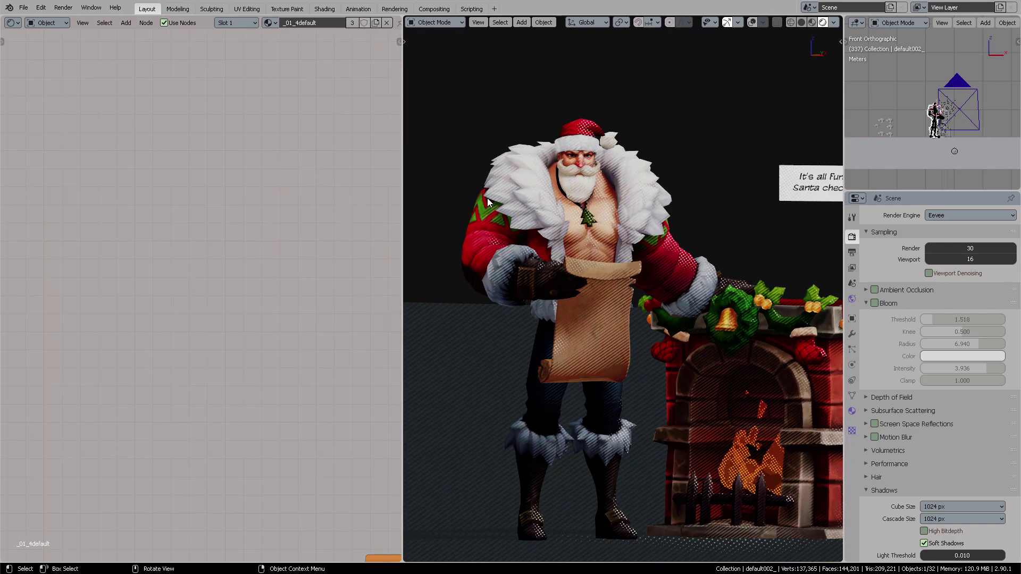
middle_click_drag(316, 430, 175, 213)
middle_click_drag(314, 282, 250, 233)
left_click_drag(193, 318, 216, 318)
middle_click_drag(231, 258, 113, 255)
left_click_drag(247, 259, 235, 272)
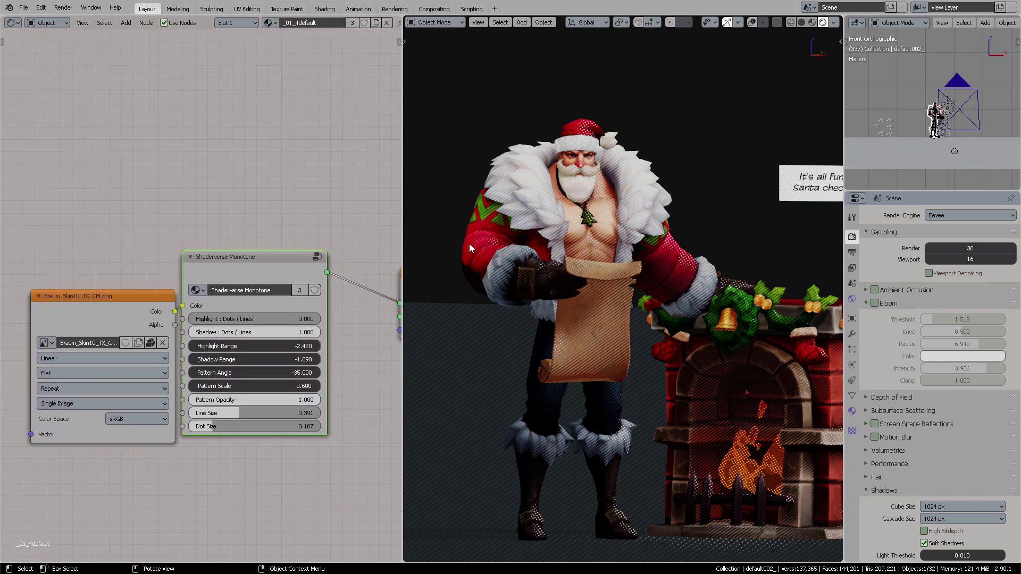
Set Shadow : Dots / Lines on the Santa material's Shaderverse Monotone node to 0.978
middle_click_drag(318, 199, 319, 170)
scroll(342, 322, "up", 6)
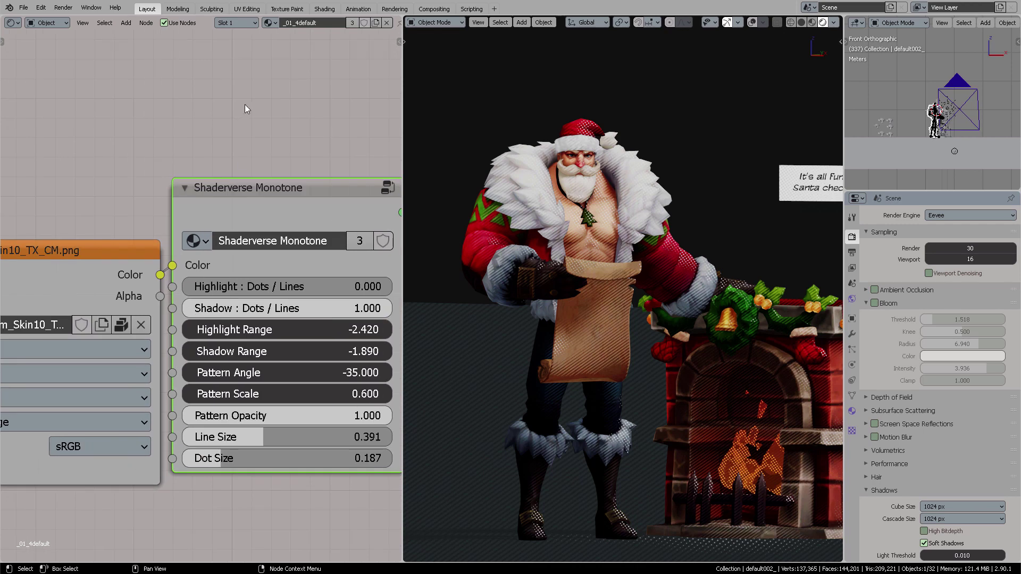
middle_click_drag(289, 126, 273, 112)
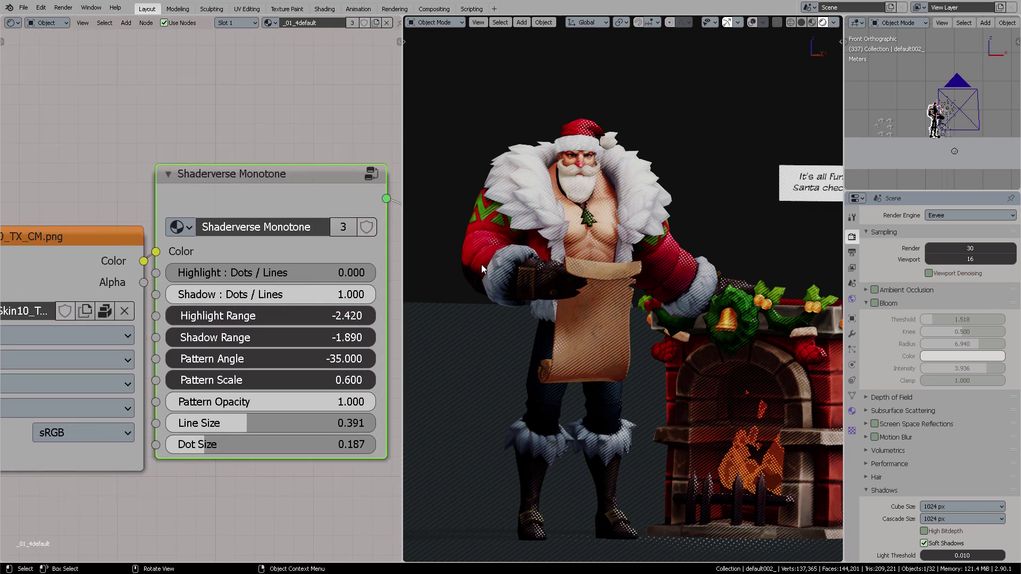
mouse_move(355, 297)
left_mouse_down()
mouse_move(267, 297)
mouse_move(406, 291)
left_mouse_up()
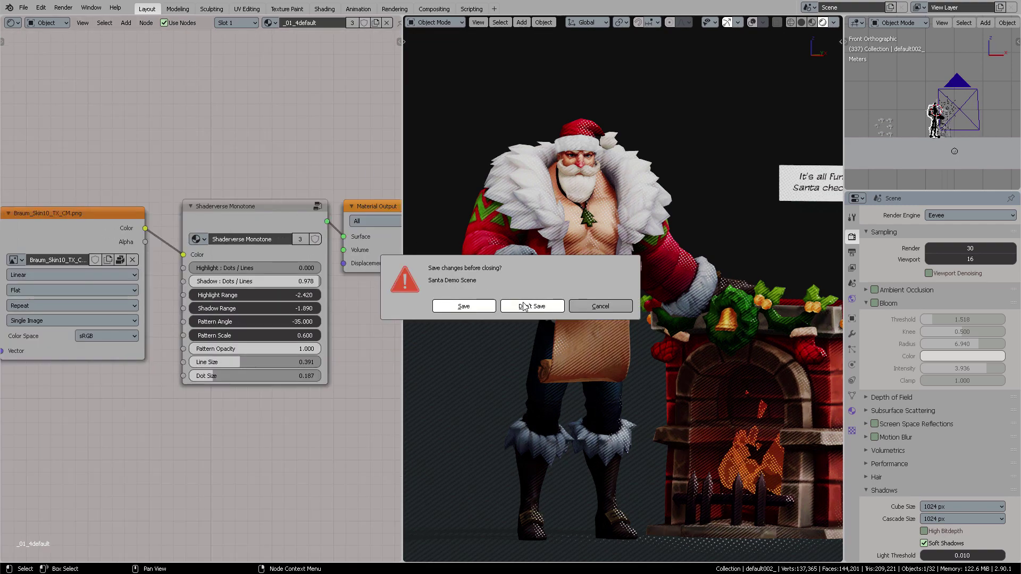
Close the Santa scene without saving and load Komikaze 3D Shaders.blend from the Komikaze Pack folder
left_click(523, 303)
key("alt+Tab")
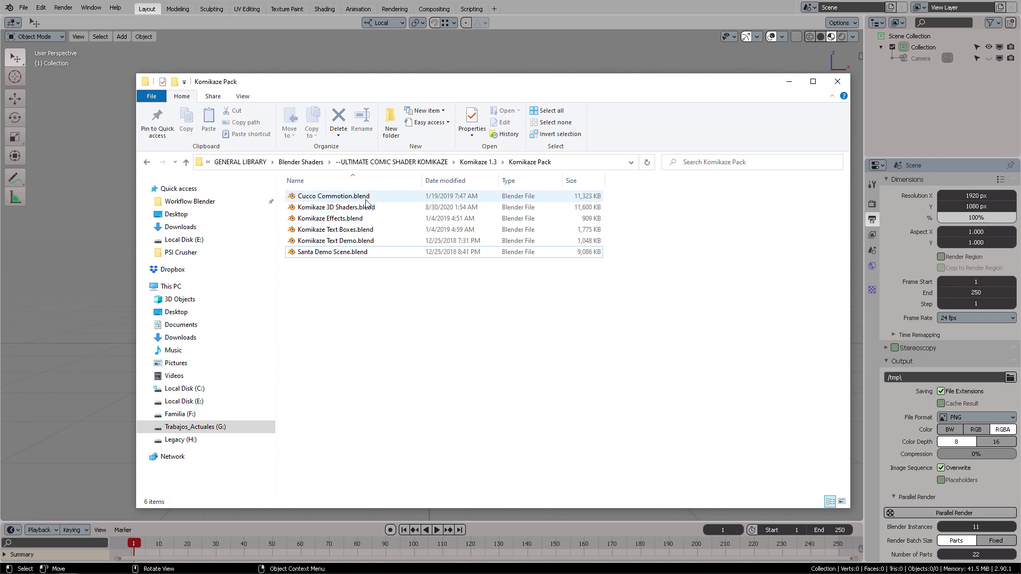
left_click_drag(355, 208, 100, 224)
left_click(101, 225)
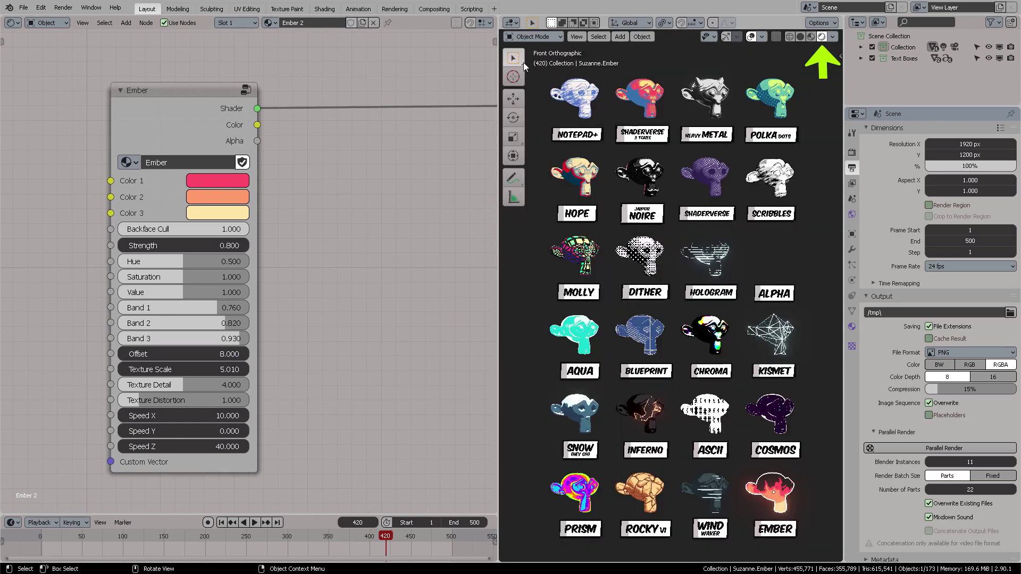
Hide the viewport toolbar and select the Rocky VI monkey head to show its shader node
left_click(523, 61)
left_click(550, 62)
key("t")
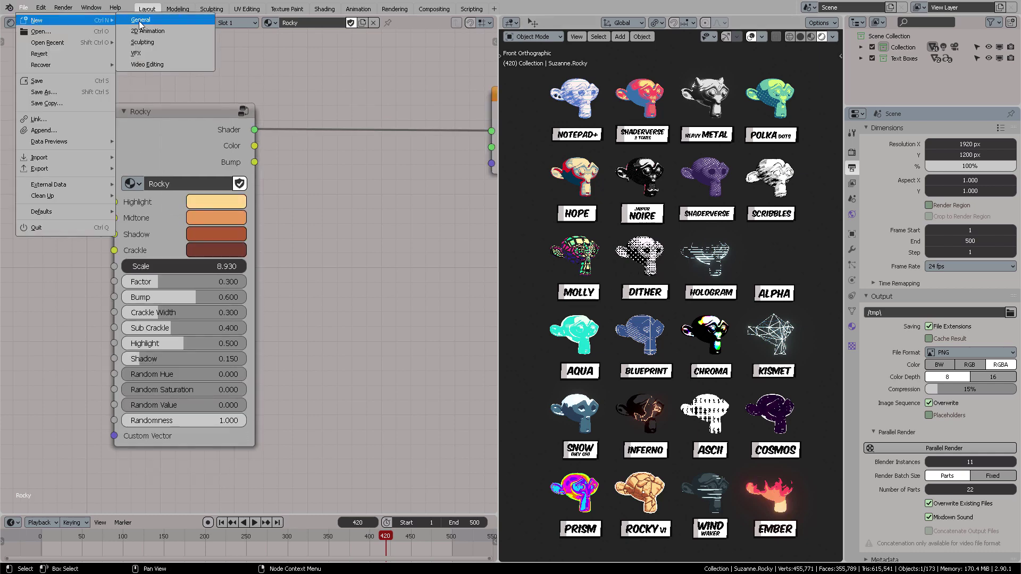
Start a new General file, discarding the Komikaze 3D Shaders changes, and open the eDroid robot scene for viewing
left_click(141, 26)
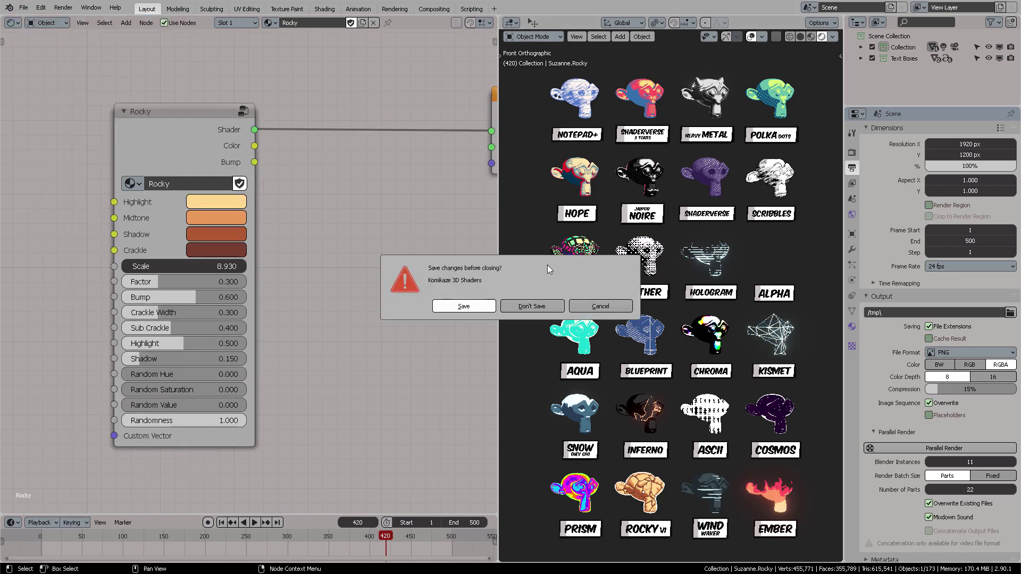
left_click(532, 306)
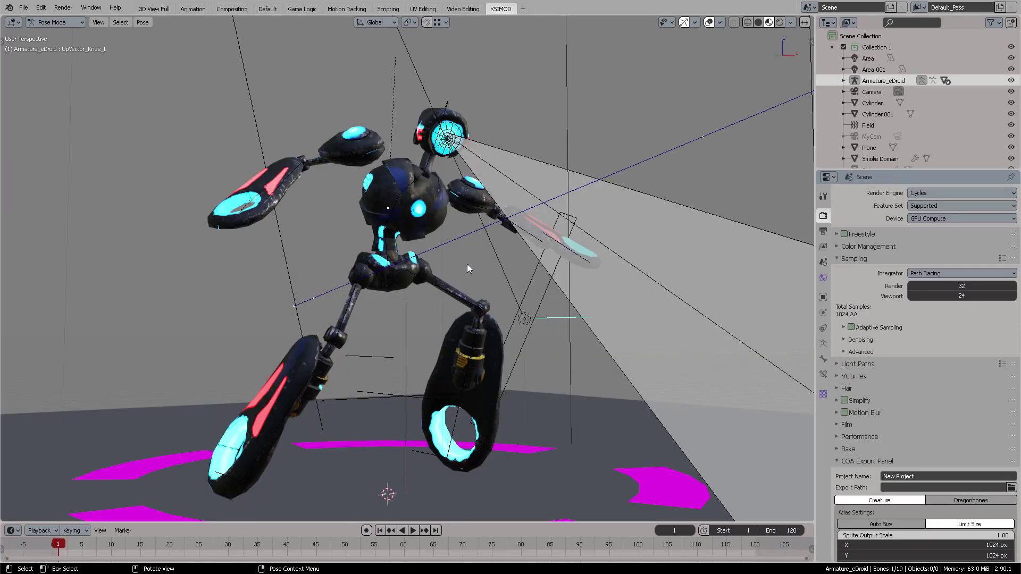
middle_click_drag(519, 229, 551, 244)
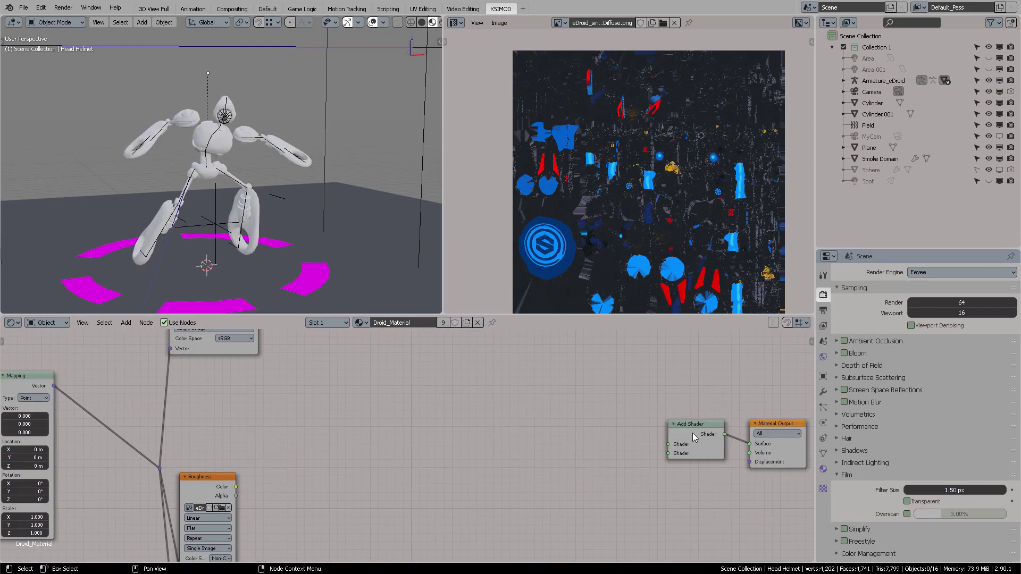
Delete the Add Shader, Mapping and extra texture nodes from Droid_Material, keeping only Base Color and Material Output
left_click(693, 437)
key("x")
left_click_drag(776, 424, 392, 381)
middle_click_drag(399, 442, 543, 443)
scroll(399, 447, "down", 4)
key("x")
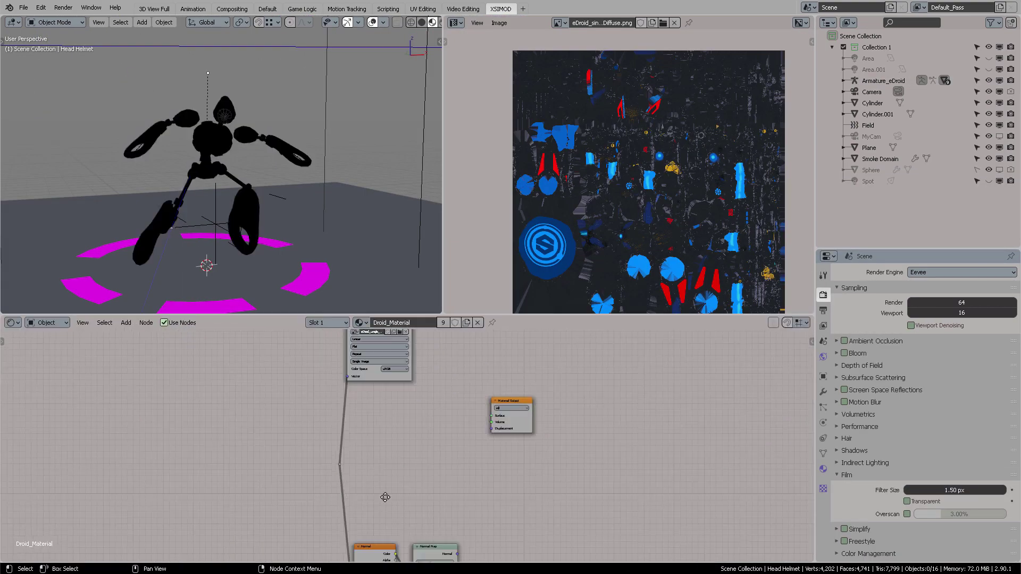
key("x")
middle_click_drag(449, 460, 442, 538)
middle_click_drag(500, 486, 433, 430)
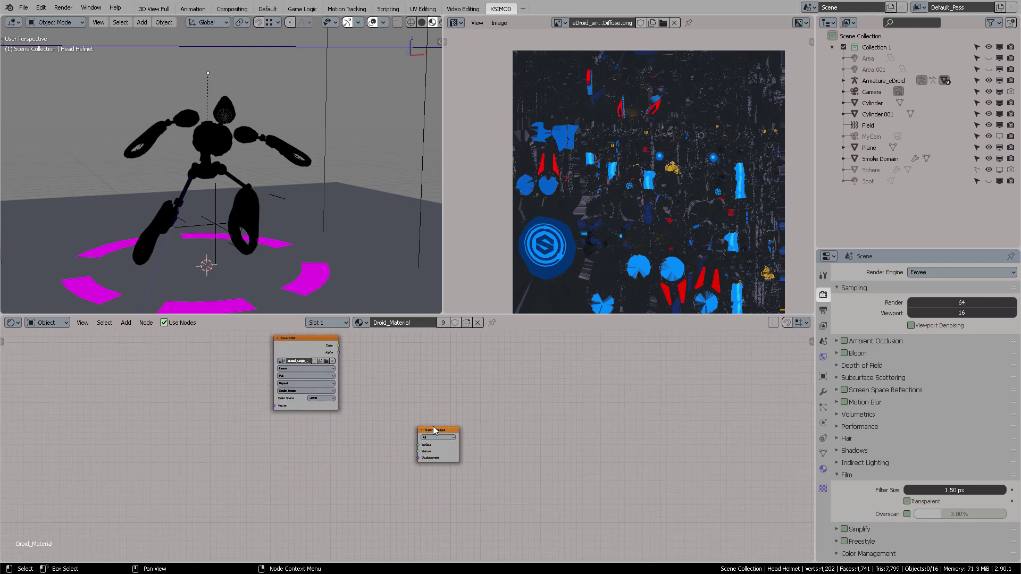
Place Base Color beside Material Output and test its Color linked directly to Surface before cutting the link
left_click_drag(434, 430, 493, 477)
left_click_drag(317, 358, 374, 485)
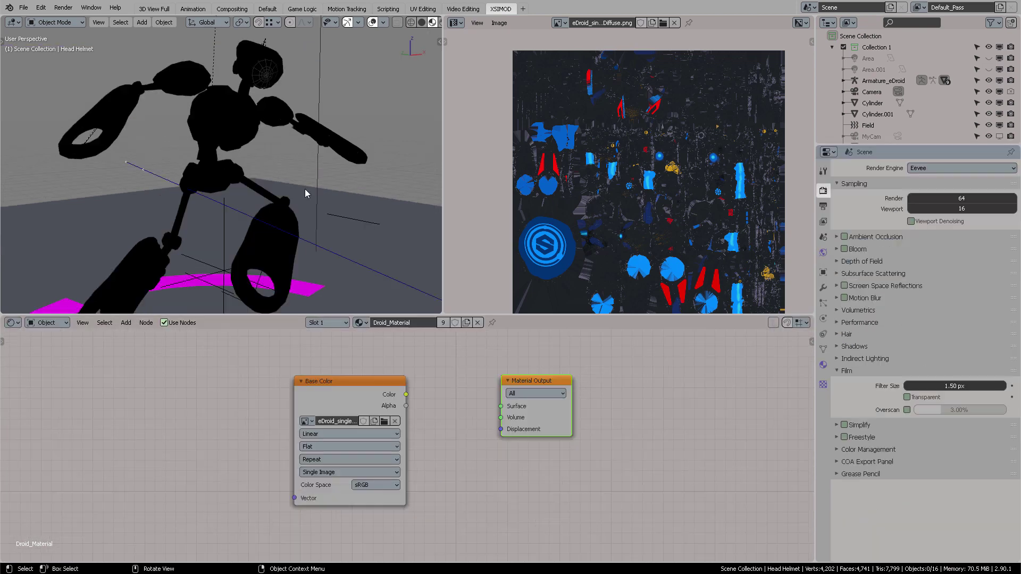
left_click_drag(406, 394, 500, 407)
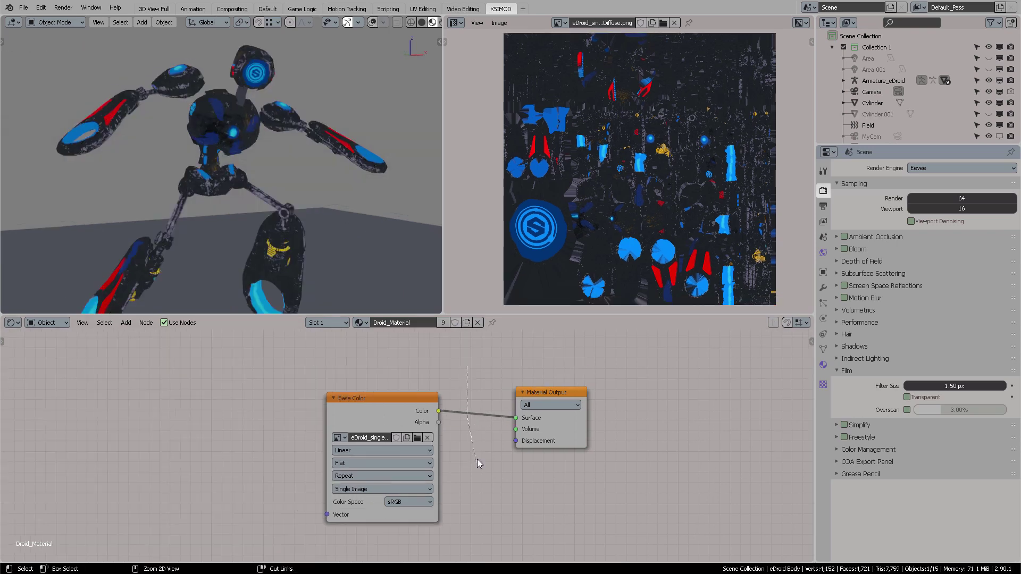
left_click_drag(392, 422, 346, 426)
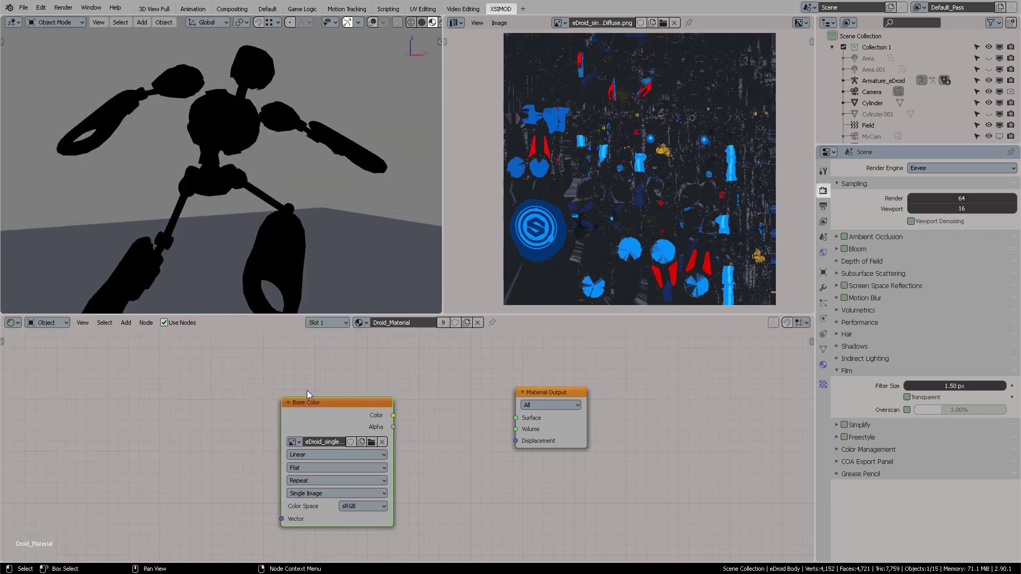
Start an append and go to the Komikaze Pack folder using the path copied from File Explorer
left_click(23, 7)
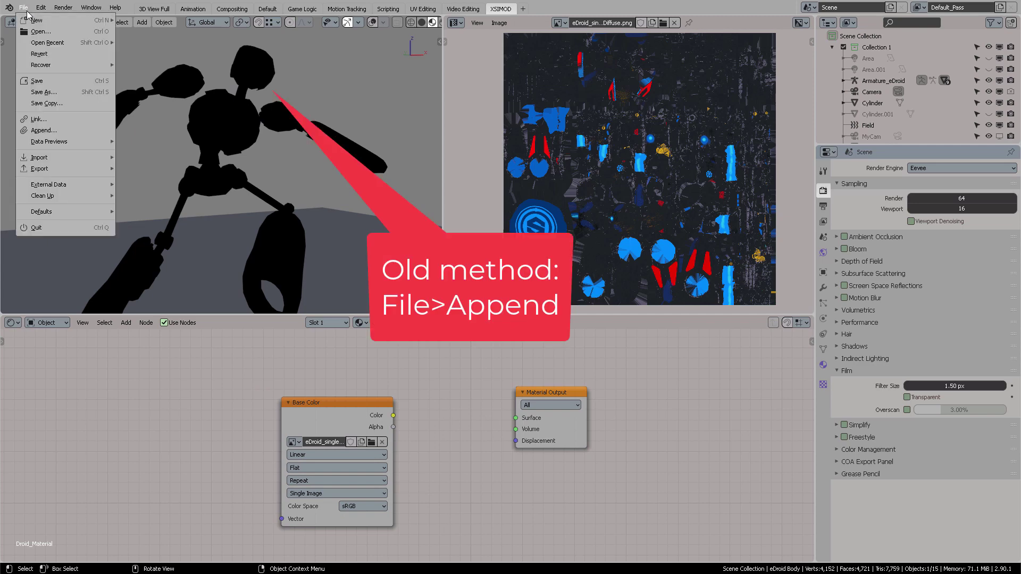
left_click(48, 131)
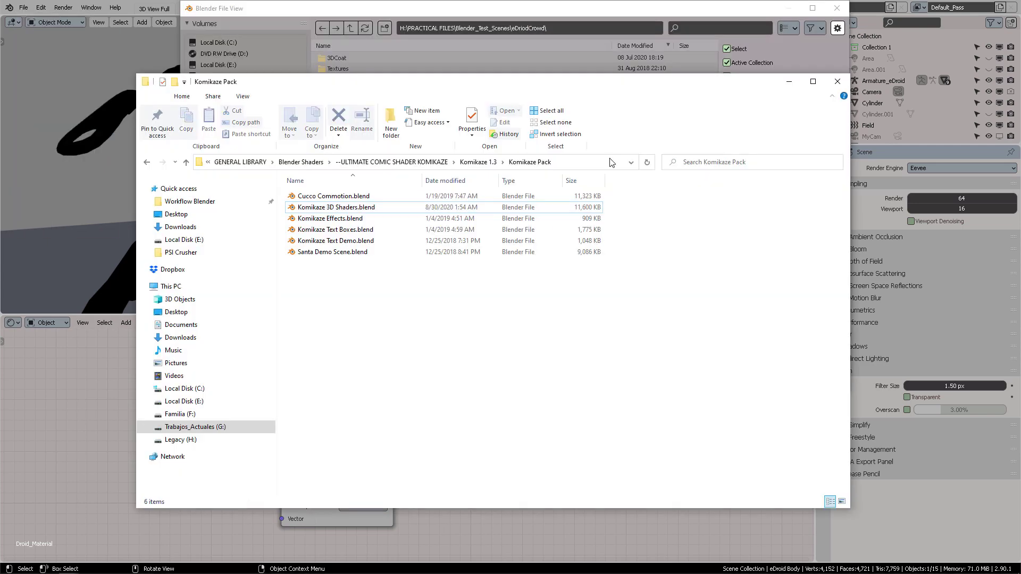
left_click(600, 161)
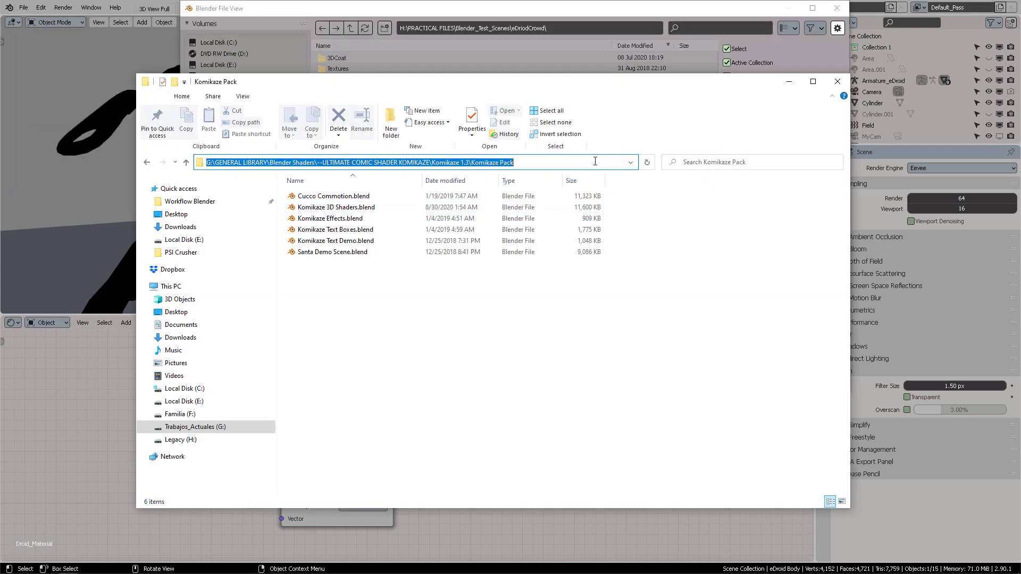
key("ctrl+c")
left_click(538, 32)
key("ctrl+v")
key("Return")
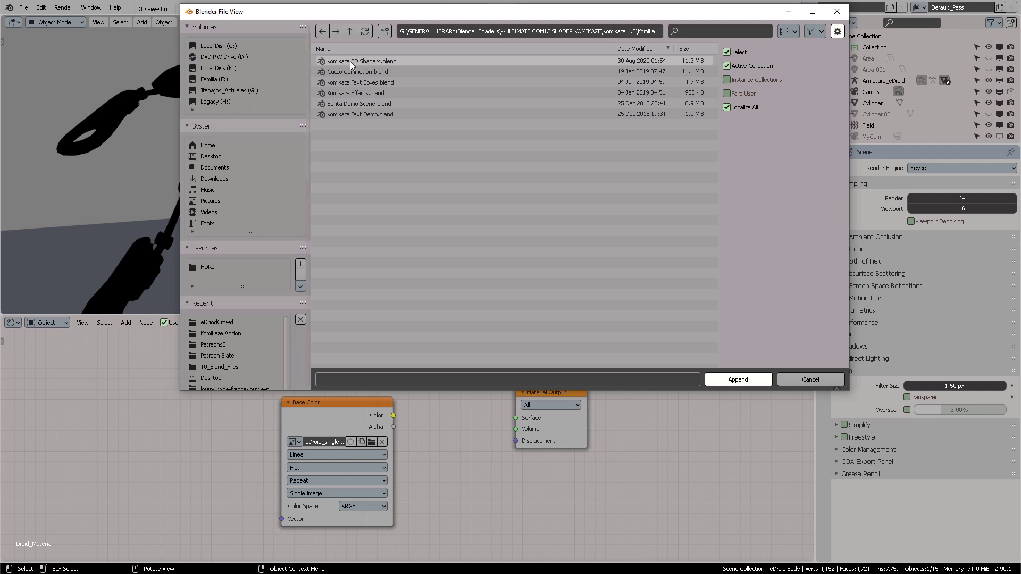
Open the Material category of Komikaze 3D Shaders.blend with thumbnail display and look through its materials
double_click(363, 62)
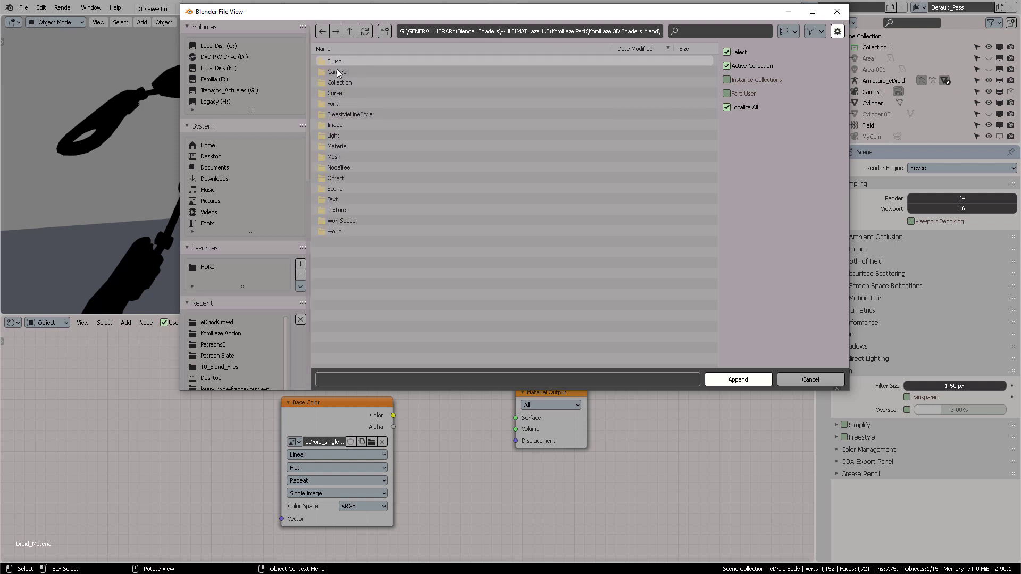
left_click(794, 32)
left_click(777, 89)
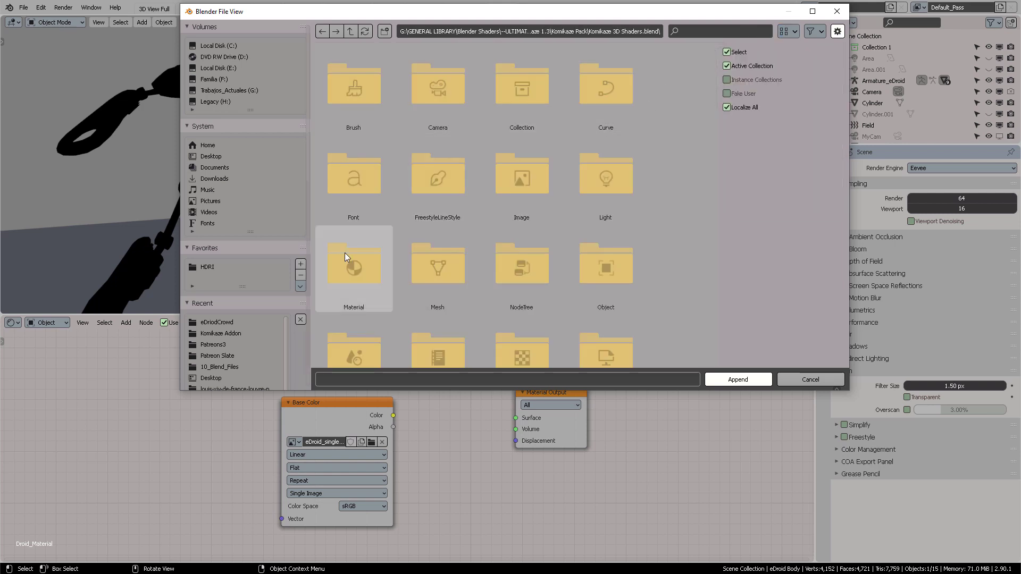
double_click(357, 268)
scroll(592, 162, "down", 5)
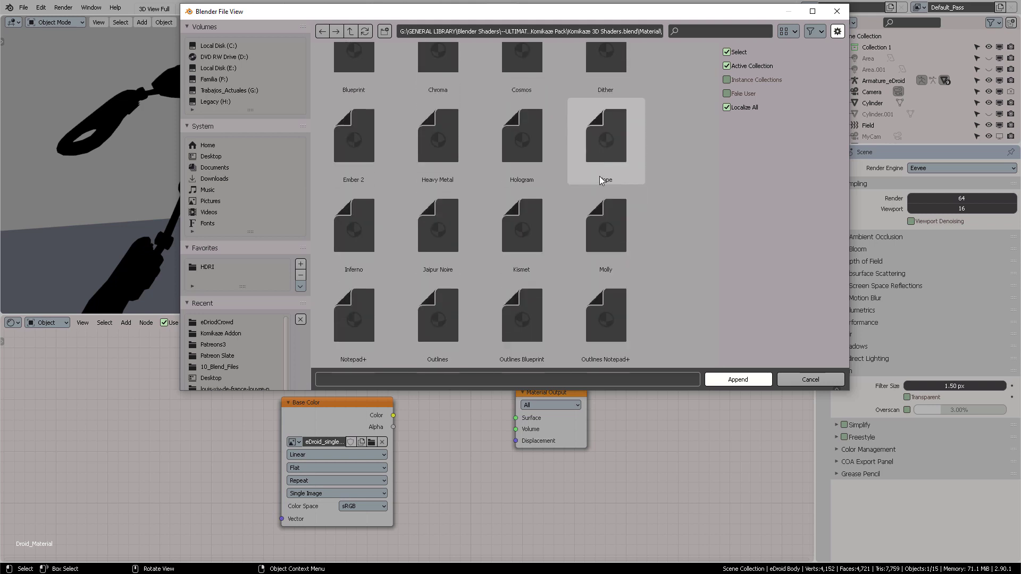
scroll(610, 198, "down", 5)
scroll(608, 237, "down", 4)
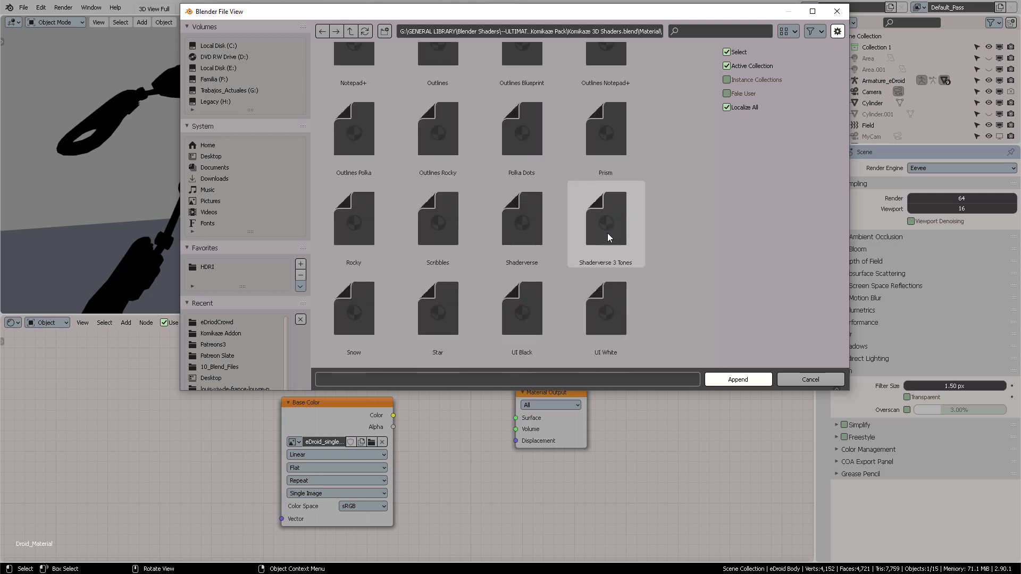
Append the Rocky material from Komikaze 3D Shaders.blend using the list display, and move the Base Color node farther from Material Output
left_click(370, 183)
left_click(350, 31)
scroll(363, 213, "down", 1)
double_click(362, 226)
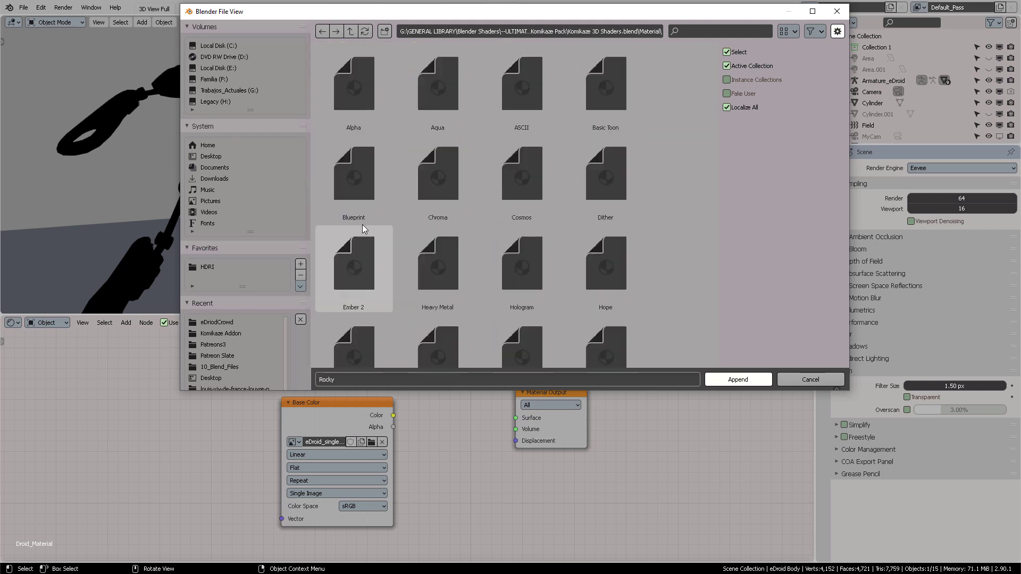
scroll(362, 222, "down", 12)
scroll(362, 221, "down", 4)
left_click(355, 160)
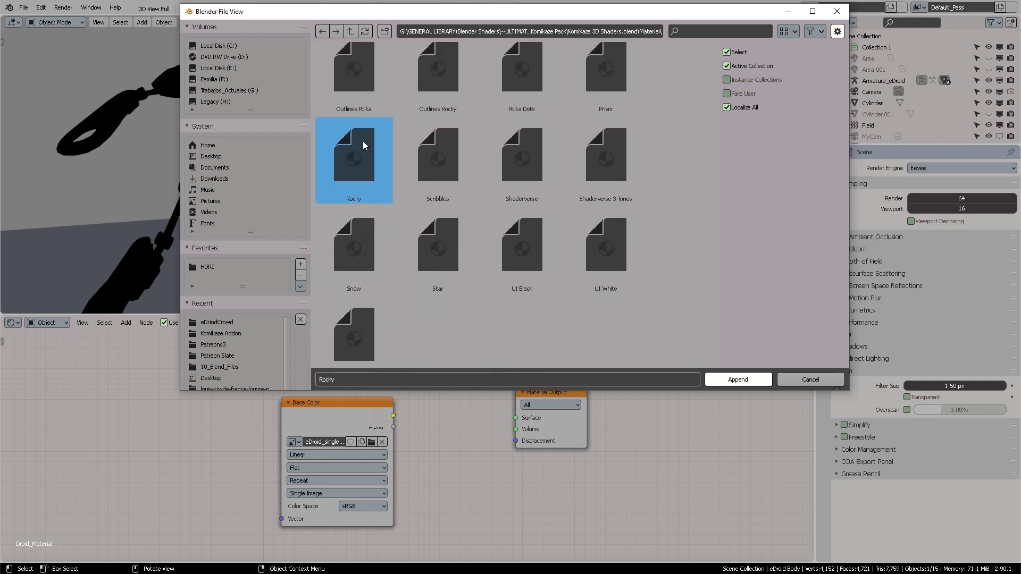
left_click(790, 31)
left_click(765, 69)
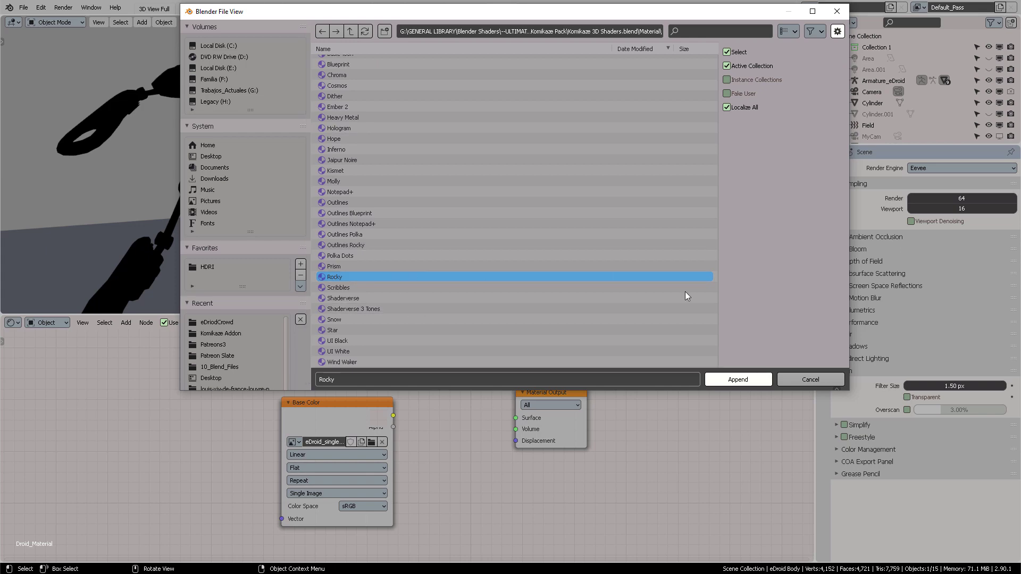
left_click(739, 379)
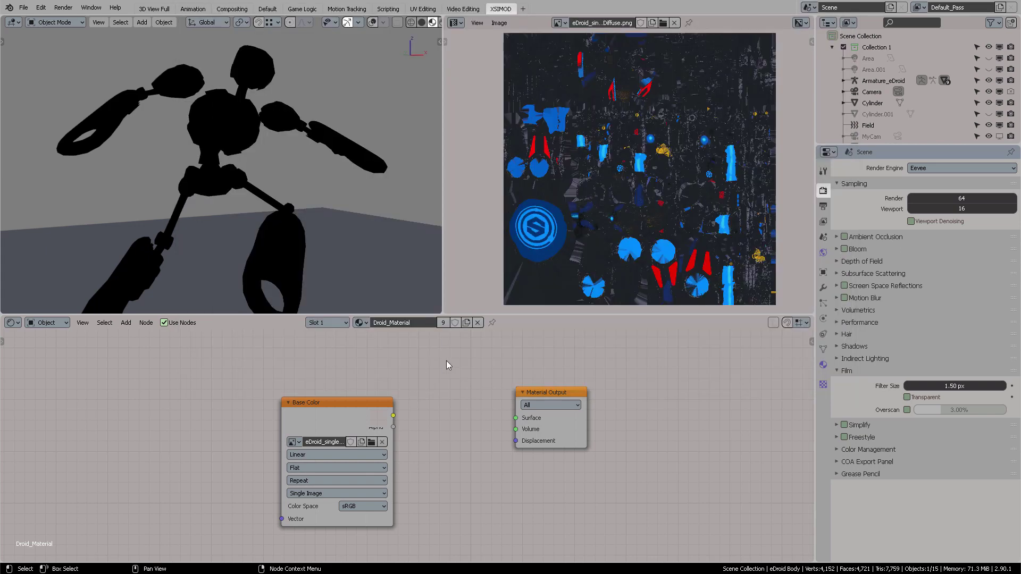
left_click_drag(346, 410, 200, 406)
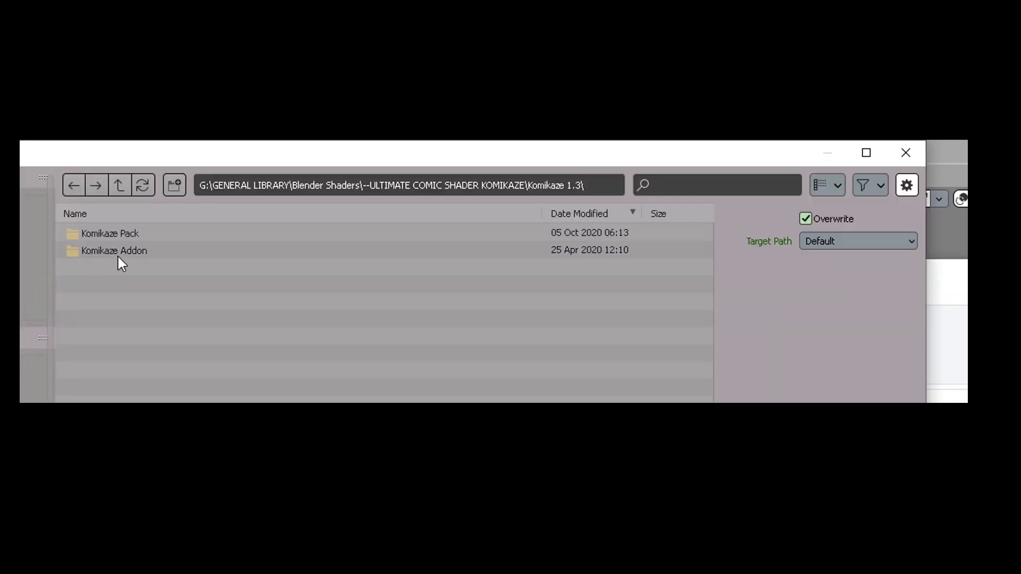
double_click(118, 249)
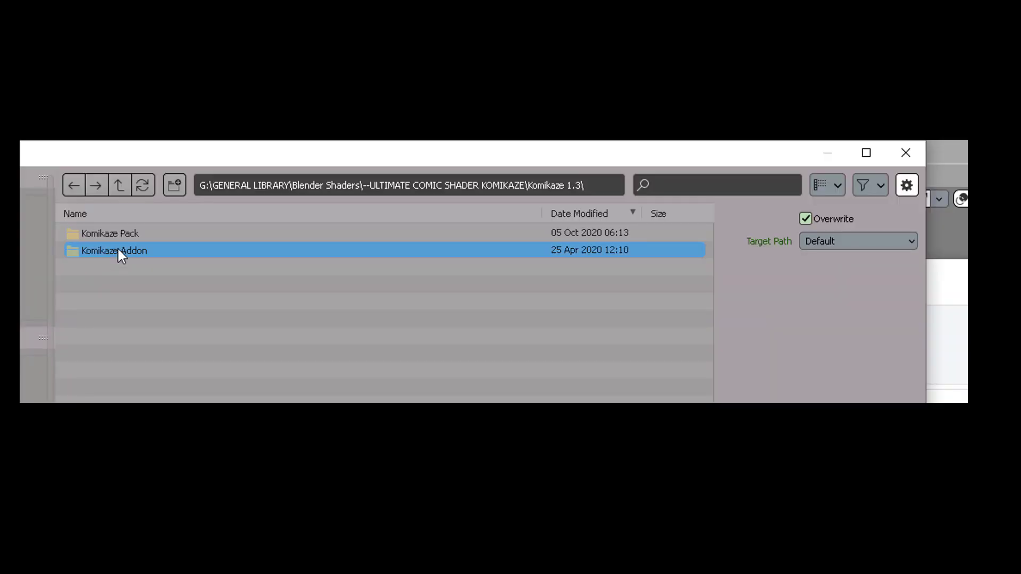
left_click(120, 233)
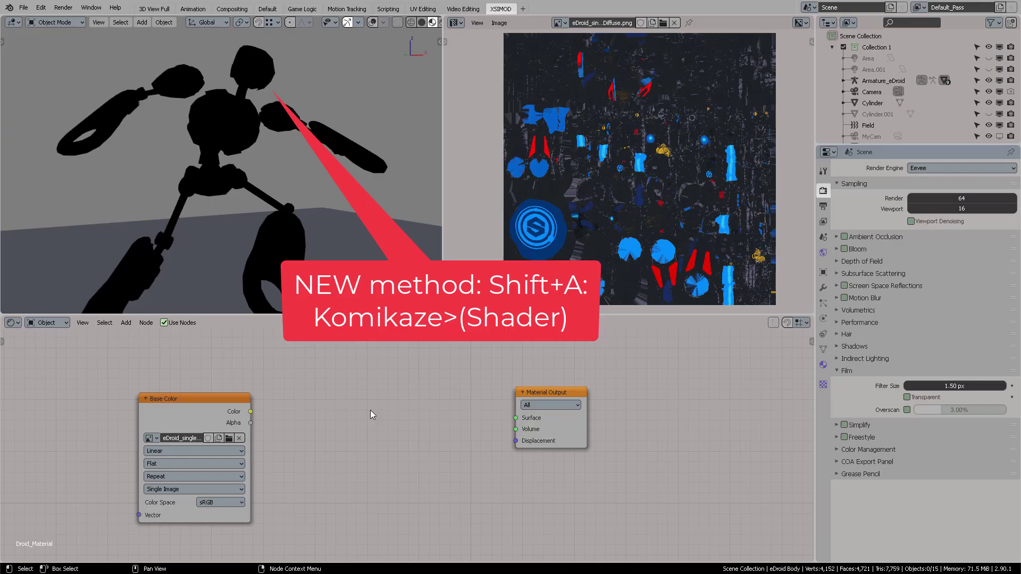
Add the Komikaze Rocky shader between Base Color and Material Output and connect its Color to Surface
key("shift+a")
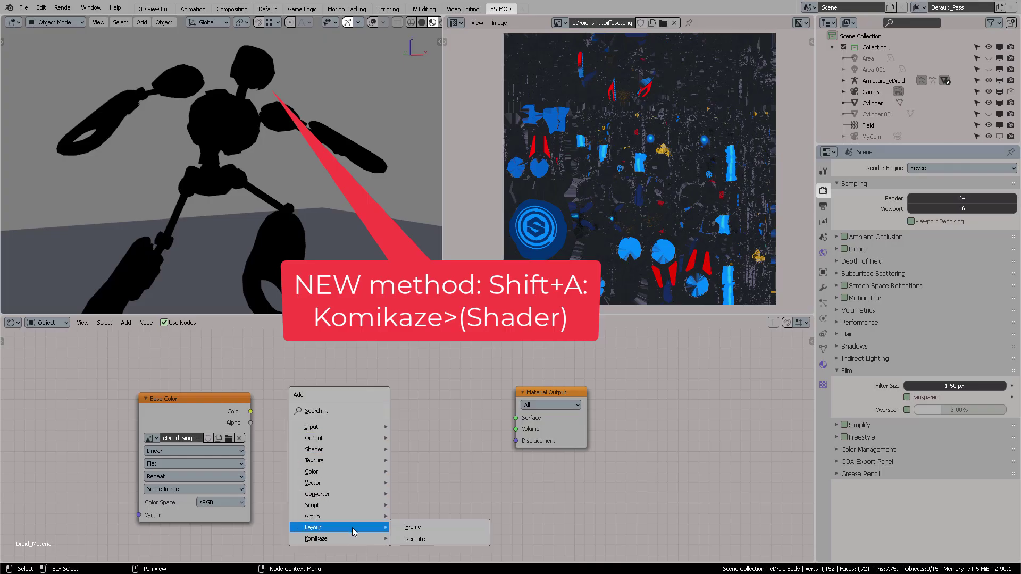
mouse_move(329, 539)
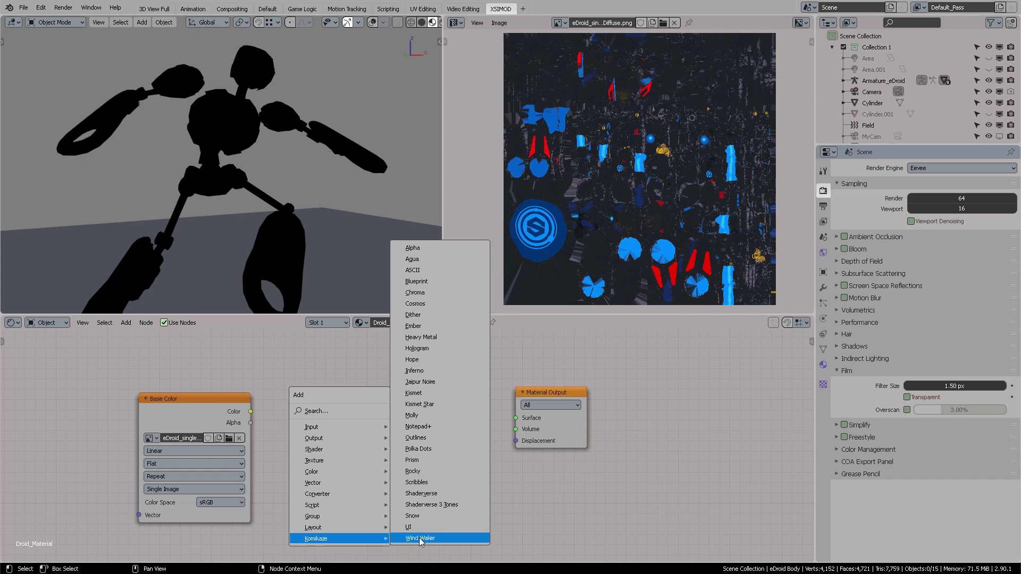
left_click(424, 472)
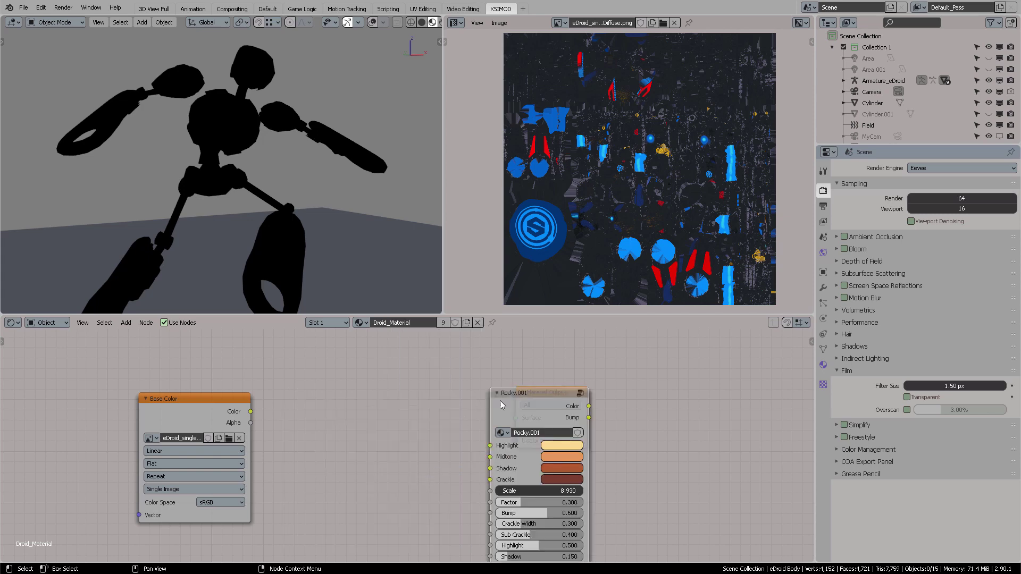
left_click_drag(500, 402, 391, 358)
left_click_drag(419, 315, 418, 265)
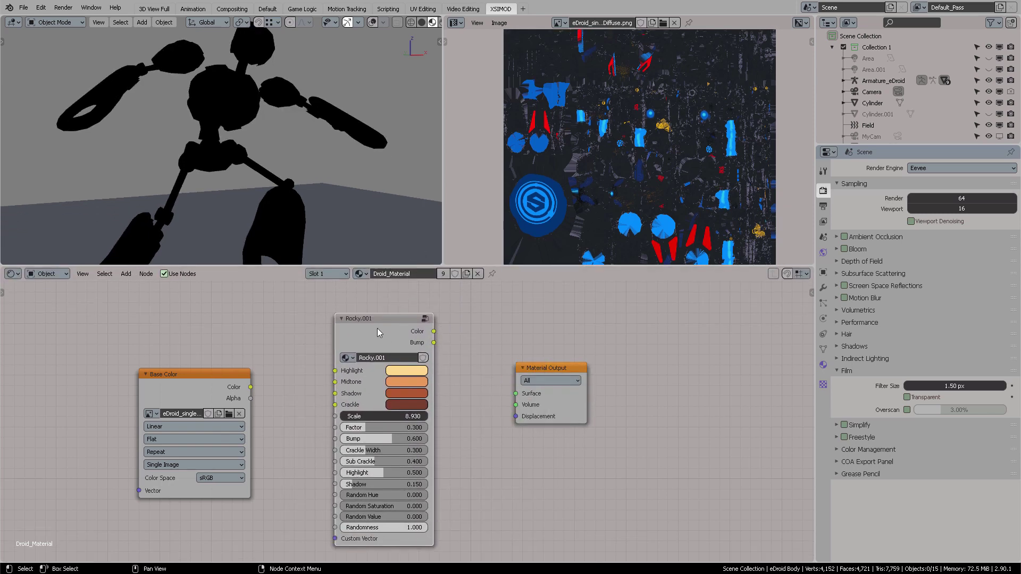
mouse_move(378, 332)
left_mouse_down()
mouse_move(383, 315)
mouse_move(442, 317)
mouse_move(516, 394)
left_mouse_up()
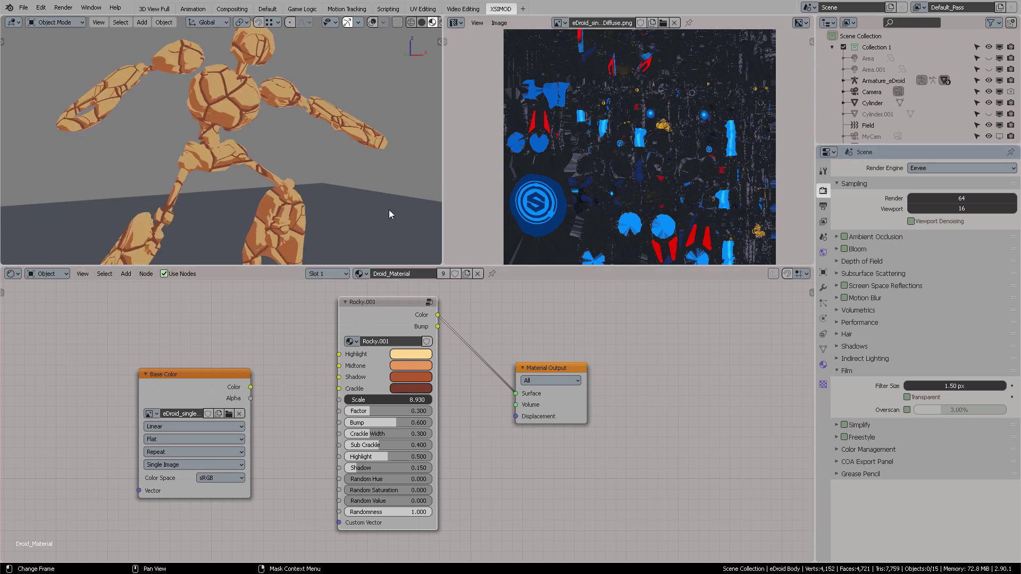
middle_click_drag(226, 124, 152, 156)
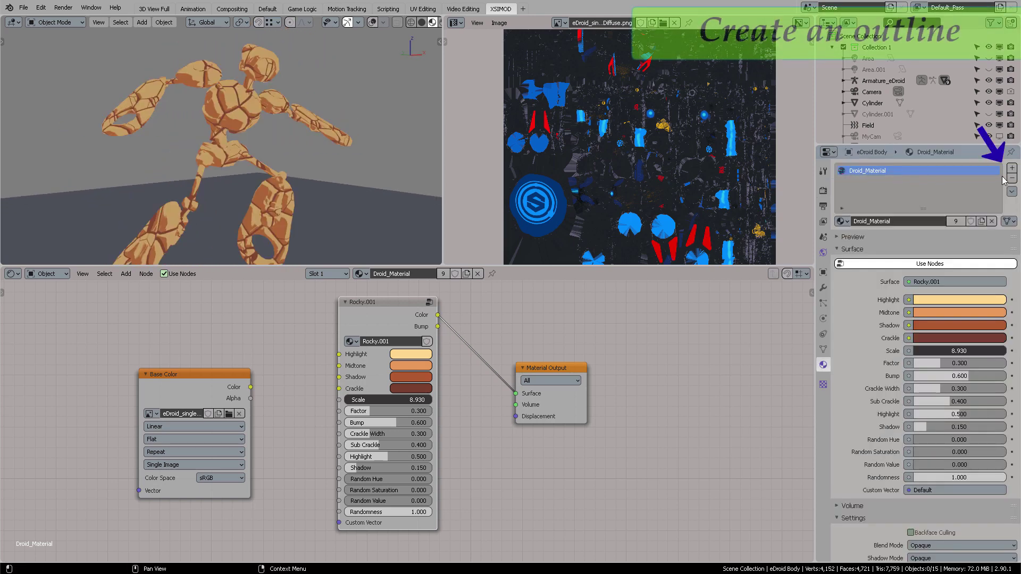
Add a second material slot to the eDroid Body with a new material named My Outline
left_click(1012, 168)
left_click(891, 232)
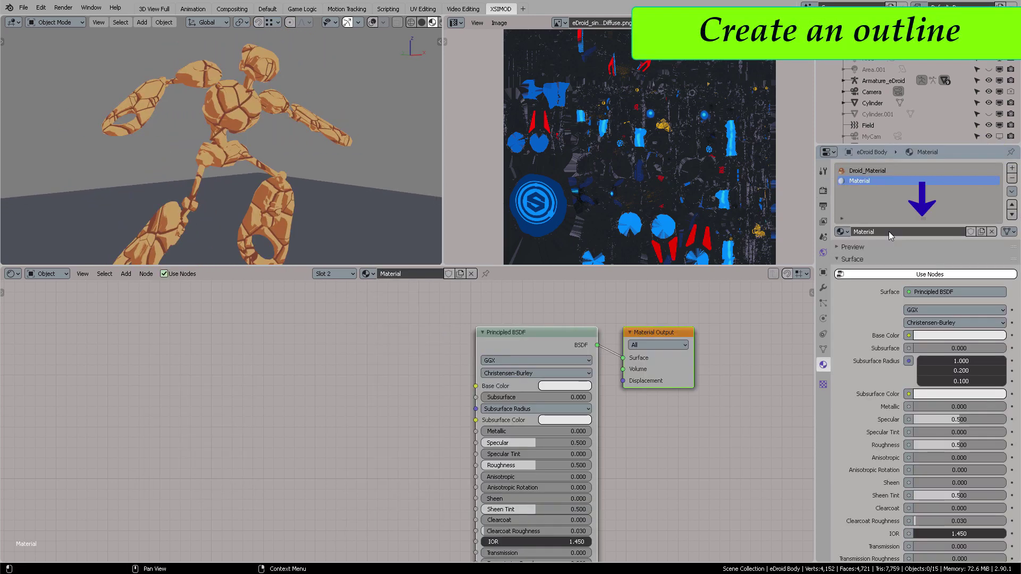
left_click(888, 231)
type("M")
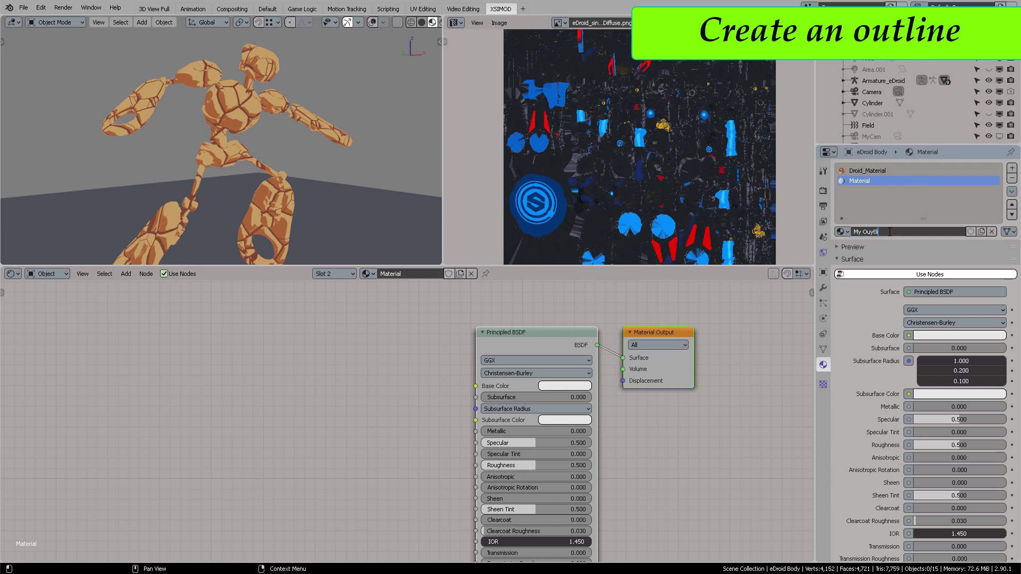
type("y Outline")
key("Return")
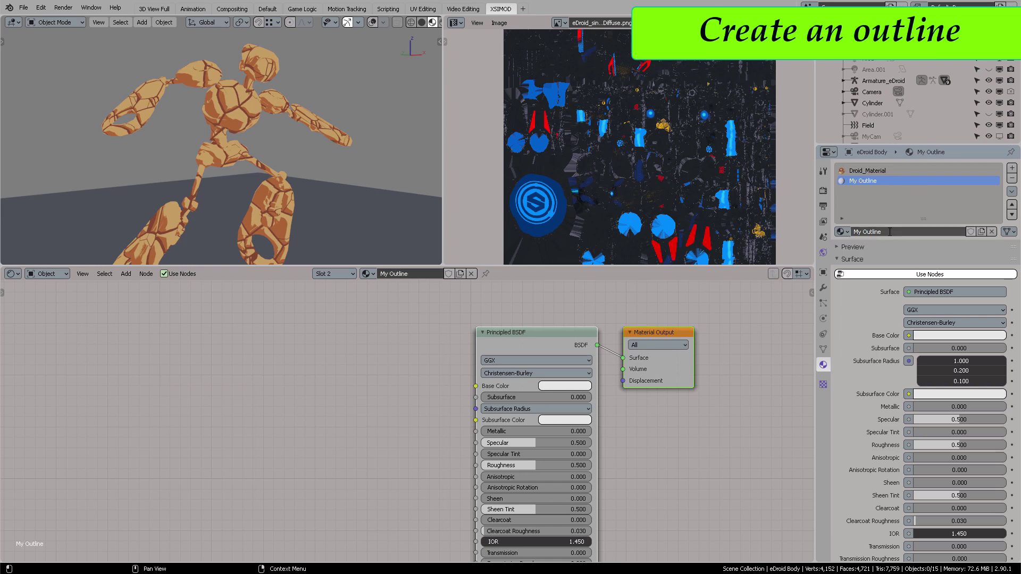
left_click(436, 274)
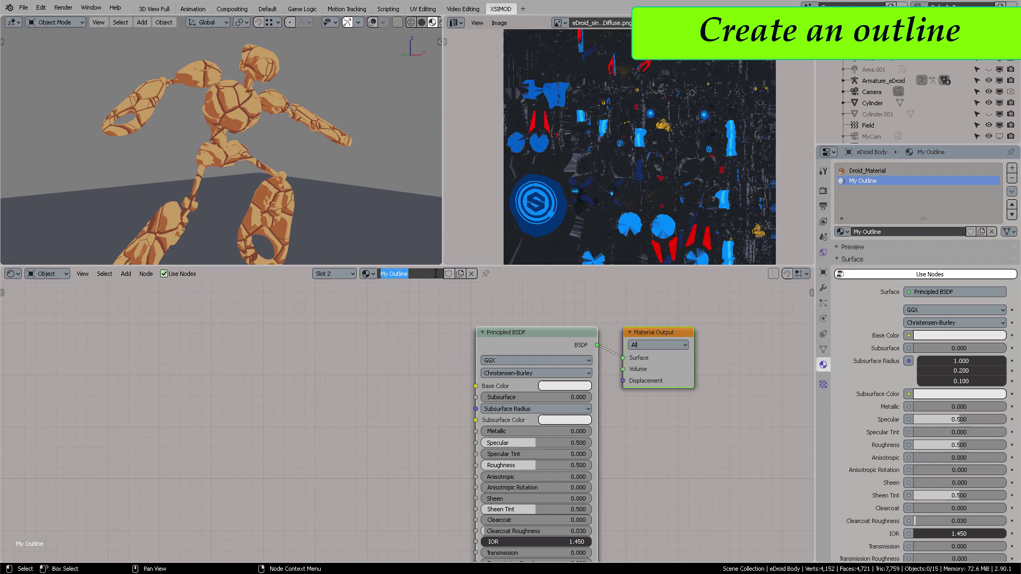
left_click(409, 320)
Disconnect the Principled BSDF from My Outline's Material Output and delete it
left_click(483, 332)
left_click_drag(524, 330, 433, 358)
right_click_drag(574, 408, 558, 319, "ctrl")
left_click_drag(462, 349, 452, 362)
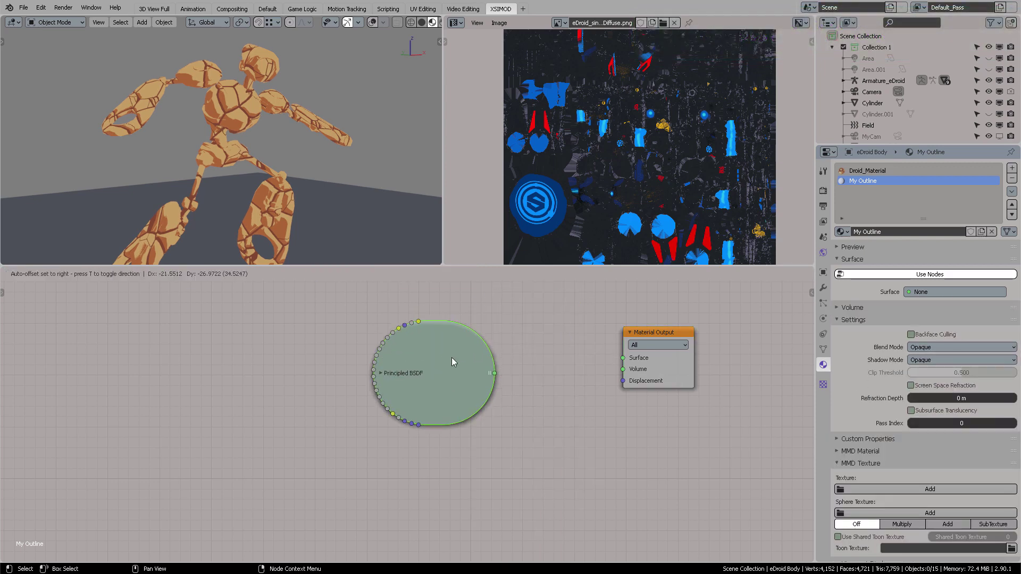
key("x")
Add an Emission shader with black color to My Outline and connect it to the Material Output's Surface
key("shift+a")
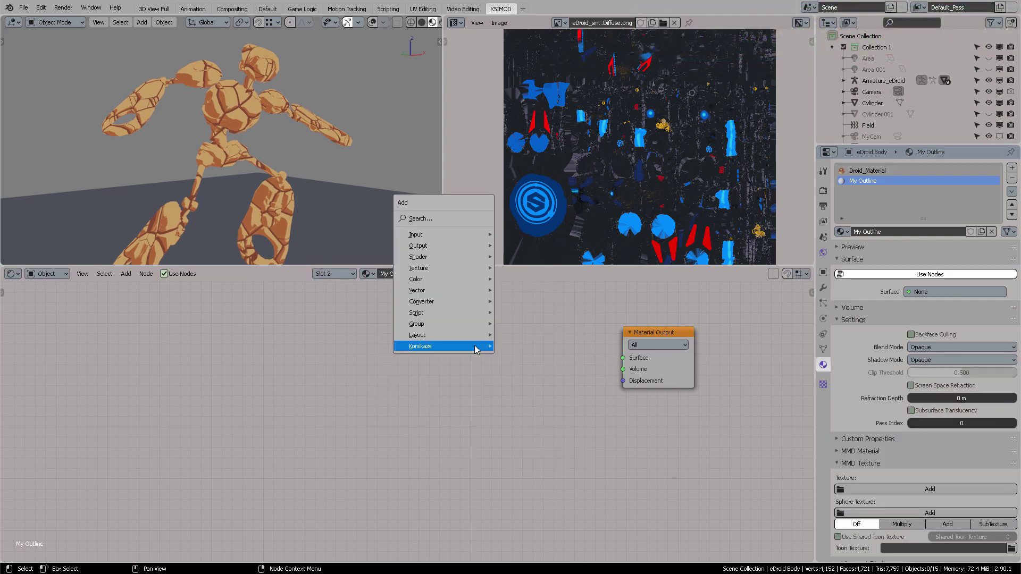
left_click(444, 222)
type("emis")
key("Return")
left_click(474, 335)
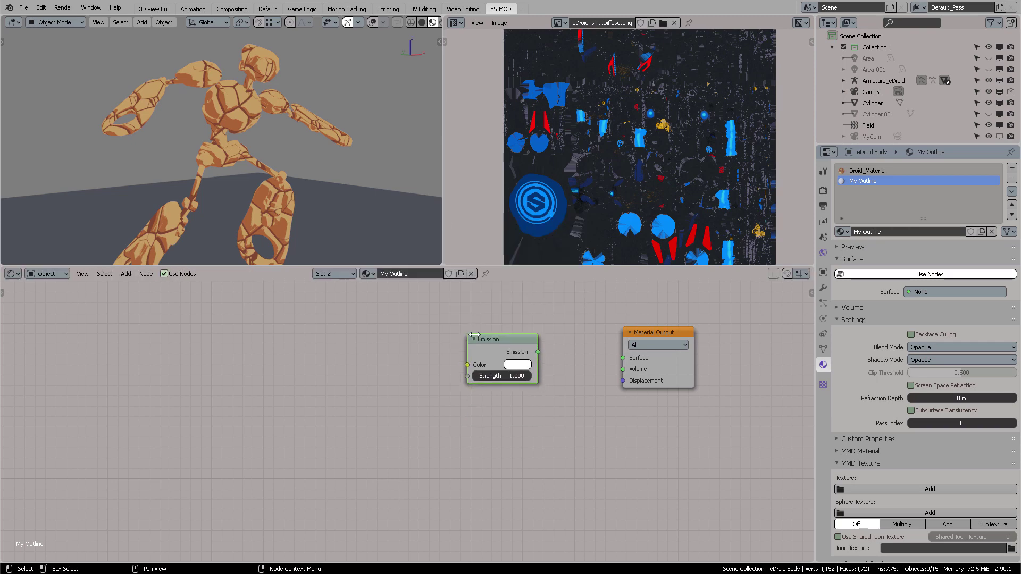
left_click_drag(538, 352, 623, 358)
left_click(517, 365)
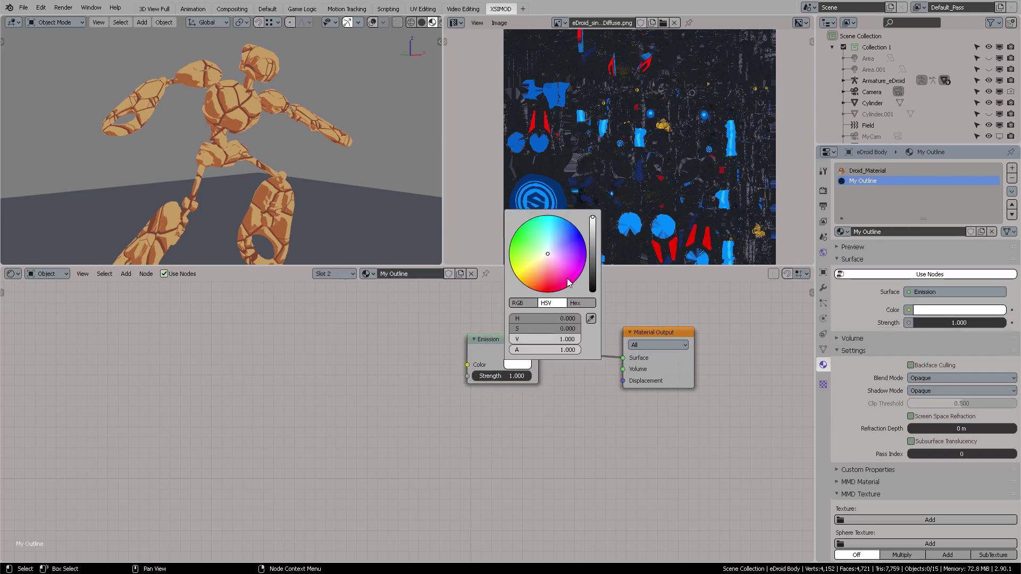
left_click_drag(593, 271, 592, 300)
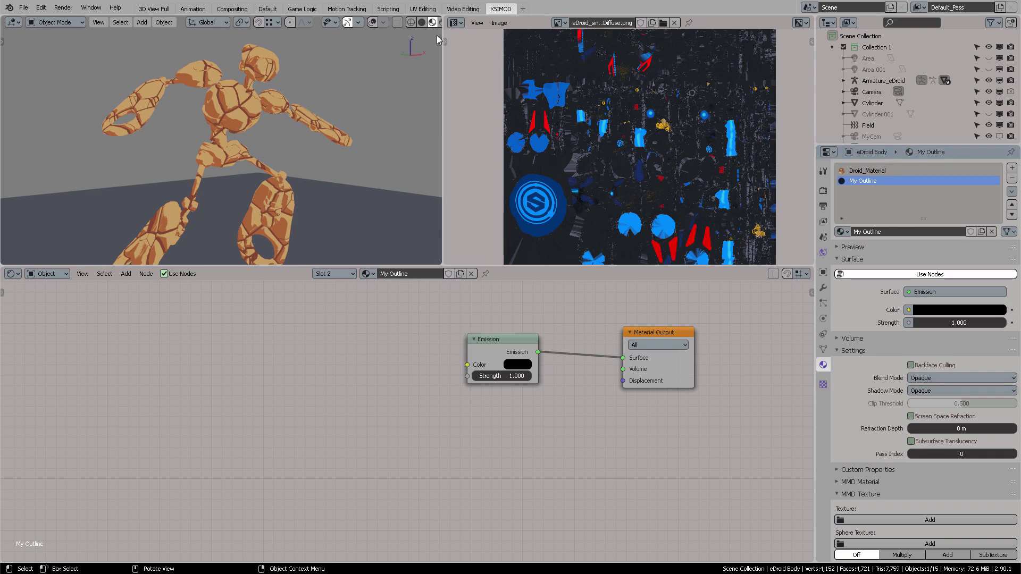
Add a Solidify modifier to the eDroid Body and set its material offset to 1
left_click(371, 23)
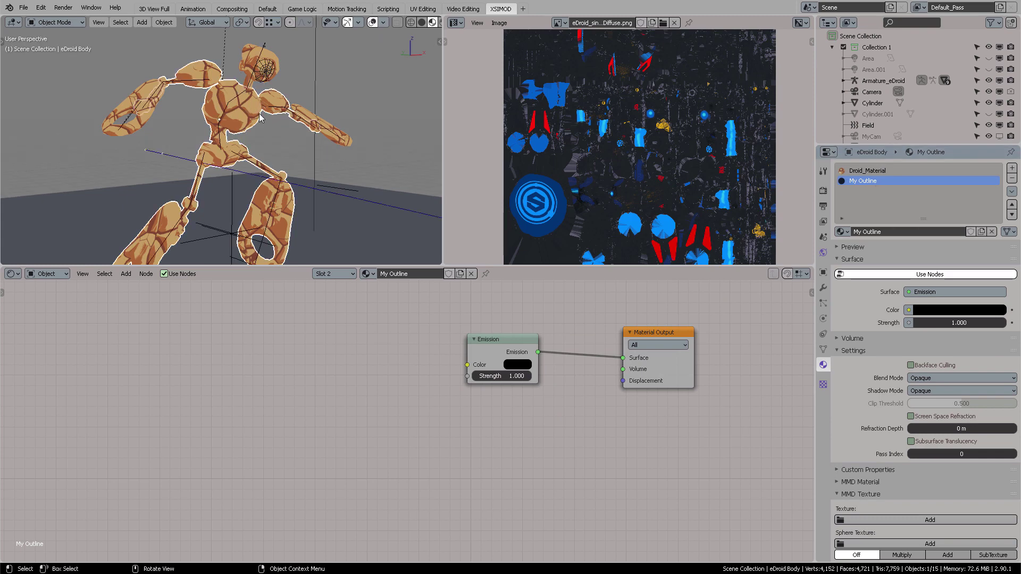
middle_click_drag(260, 118, 178, 112)
middle_click_drag(248, 82, 324, 84)
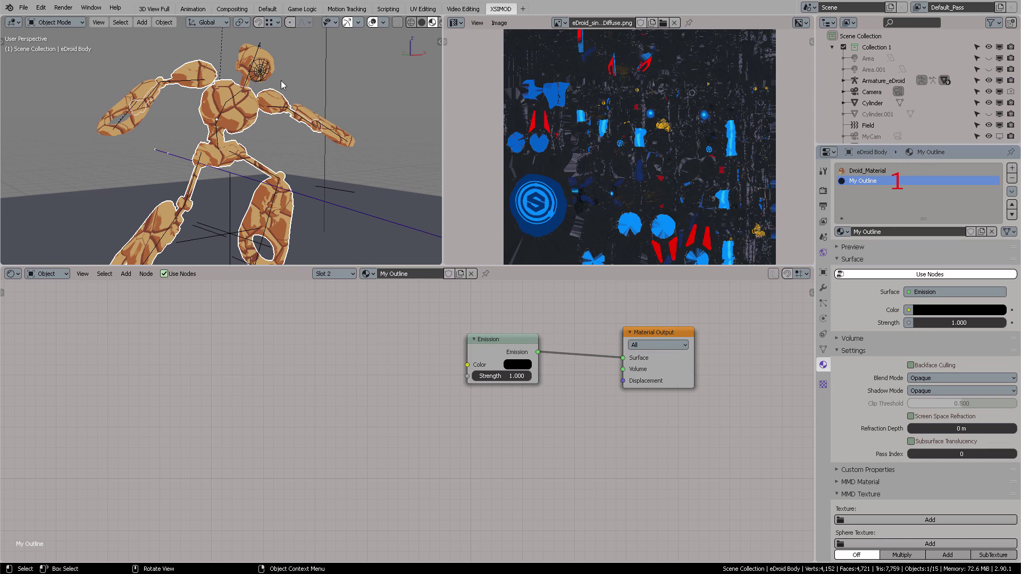
left_click(823, 288)
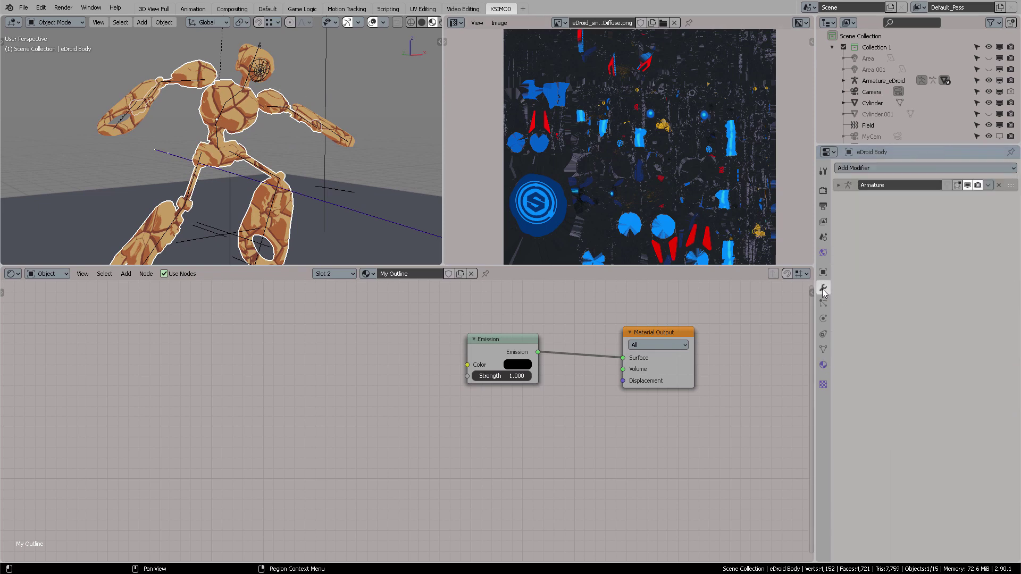
left_click(871, 168)
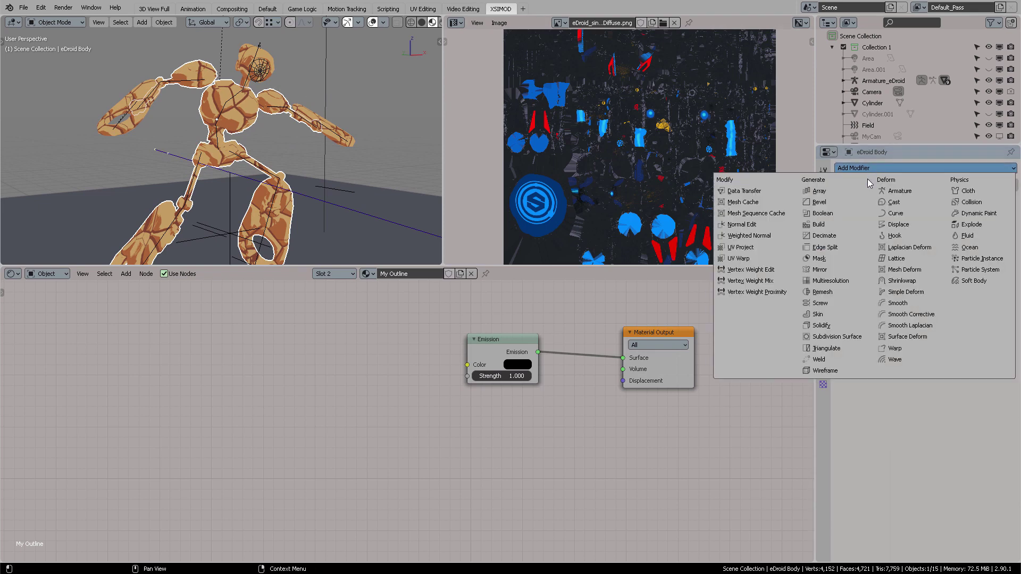
left_click(830, 325)
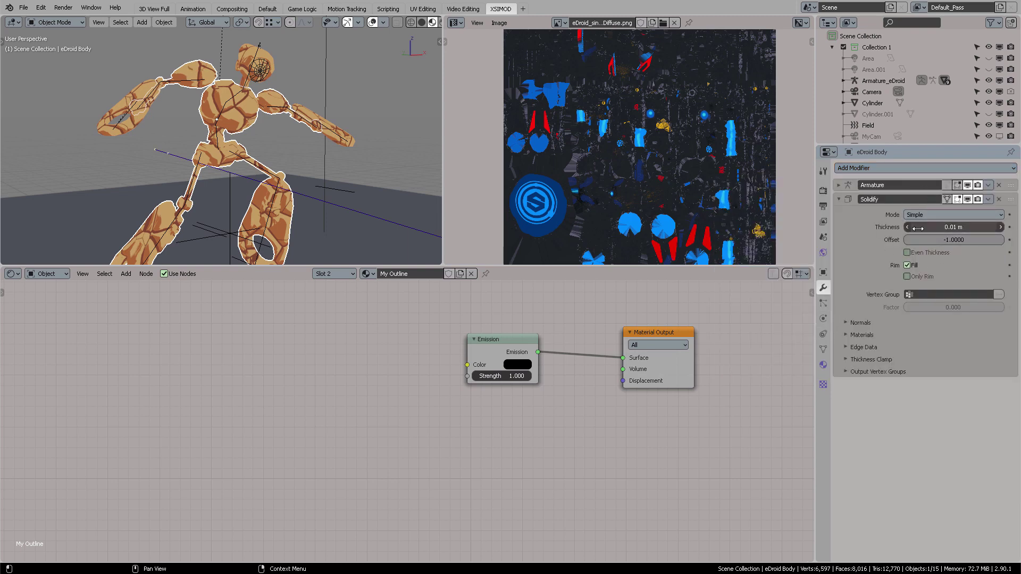
left_click(847, 336)
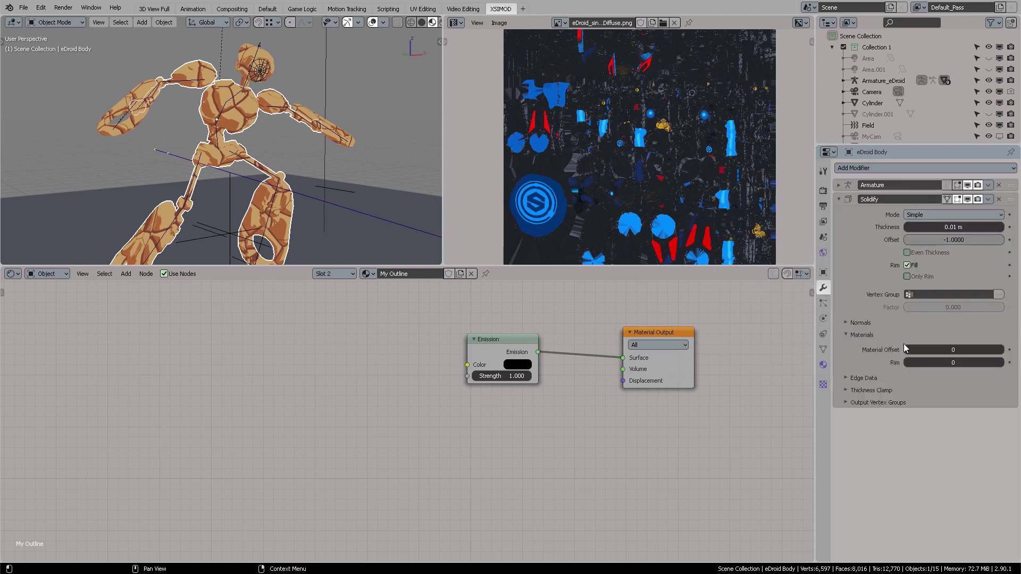
left_click(951, 351)
key("Return")
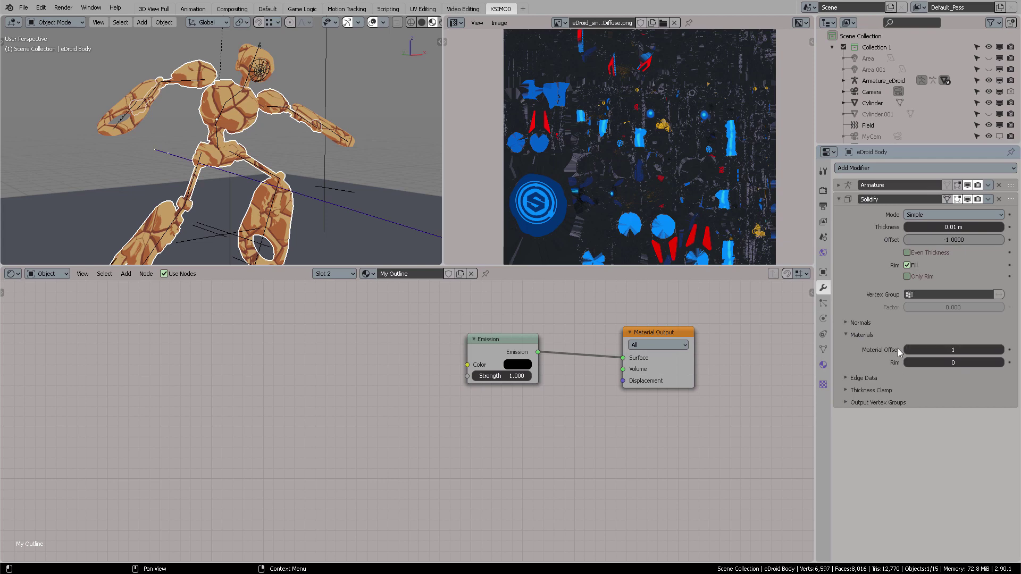
Enable Backface Culling for the My Outline material
key("n")
left_click(808, 357)
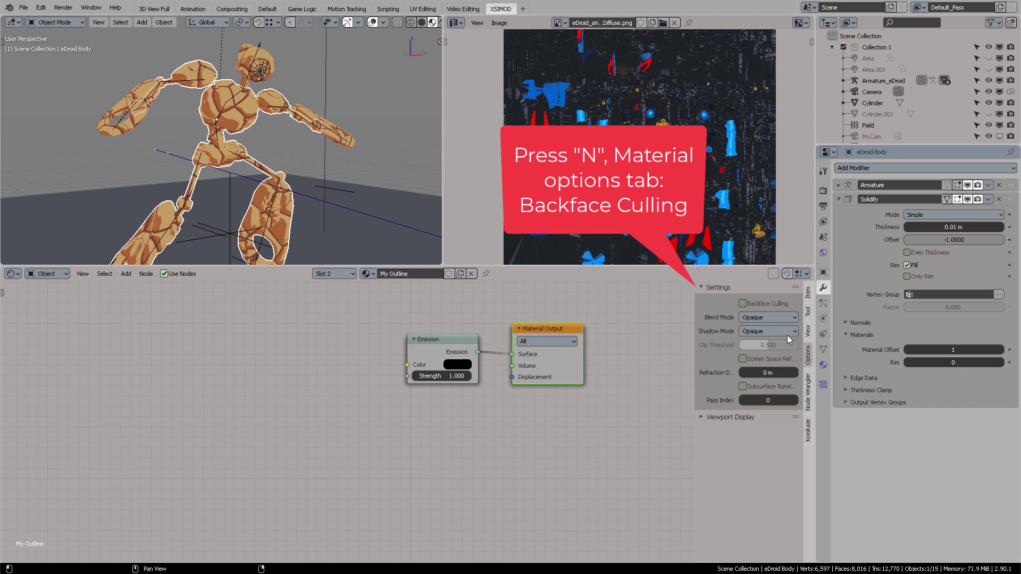
left_click(743, 302)
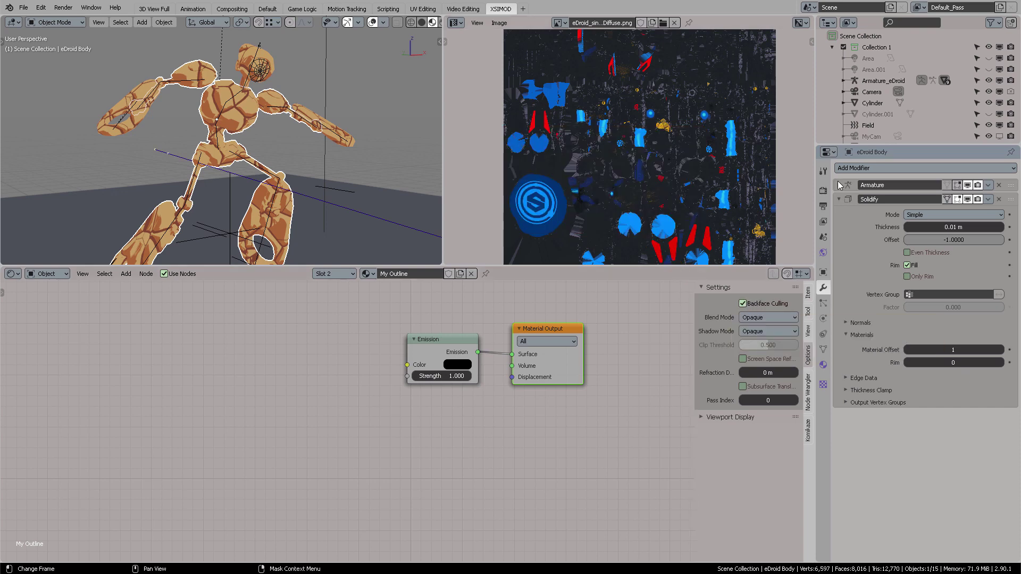
Set the body's Solidify offset to 1 and thickness to 0.025 m, and flip its normals
left_click(947, 240)
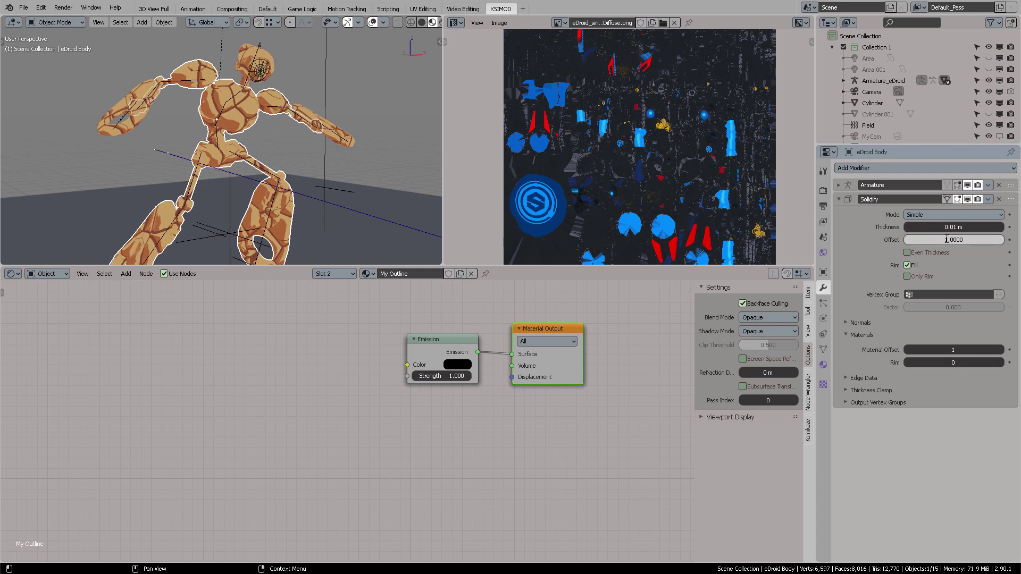
left_click_drag(948, 229, 963, 230)
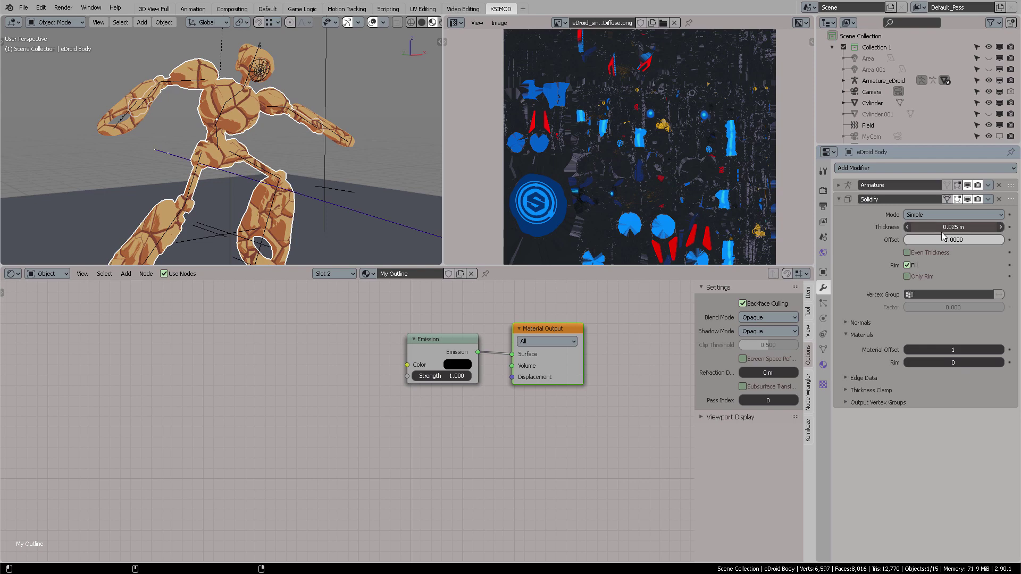
left_click(876, 322)
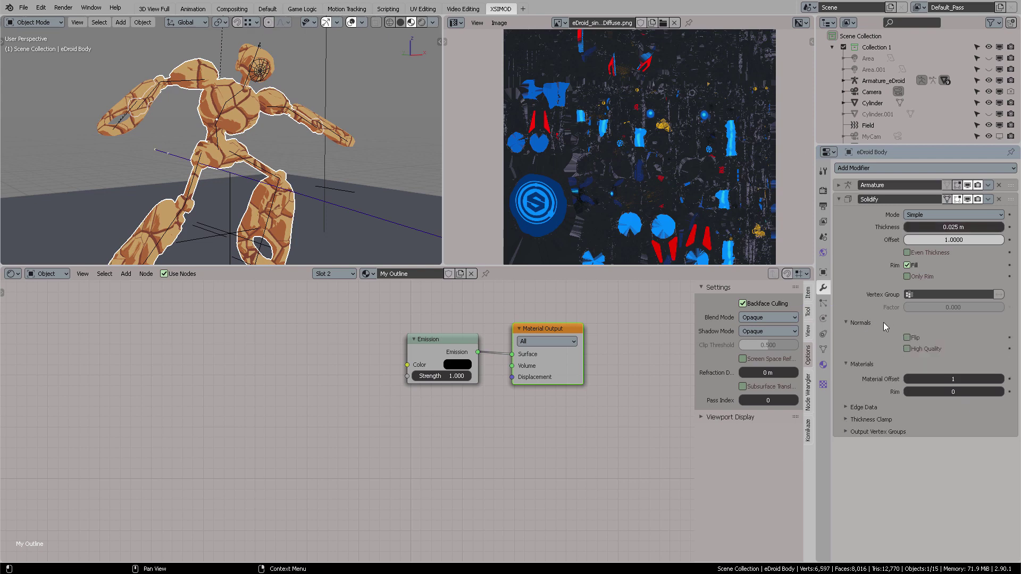
middle_click_drag(883, 322, 890, 300, "ctrl")
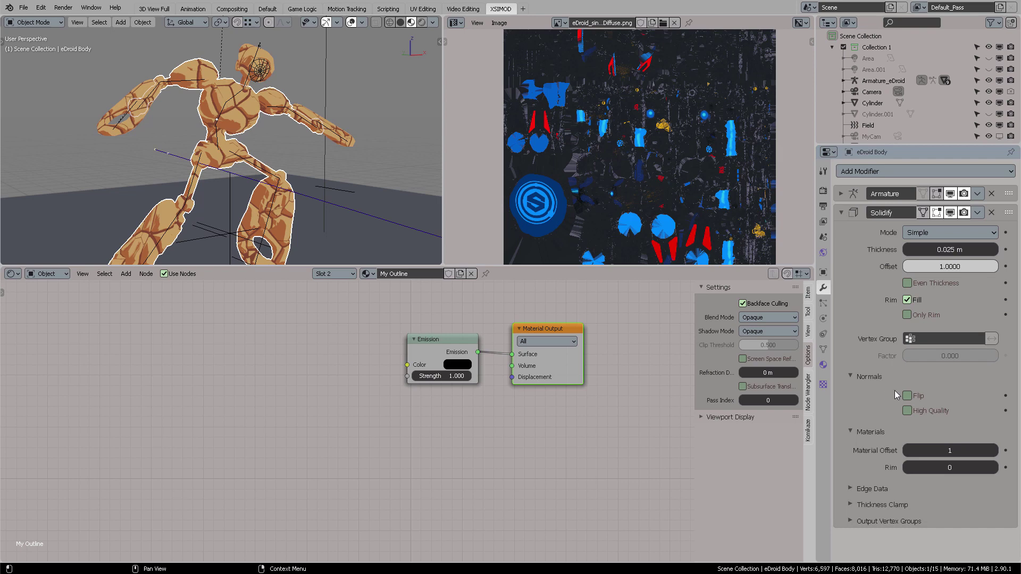
left_click(908, 397)
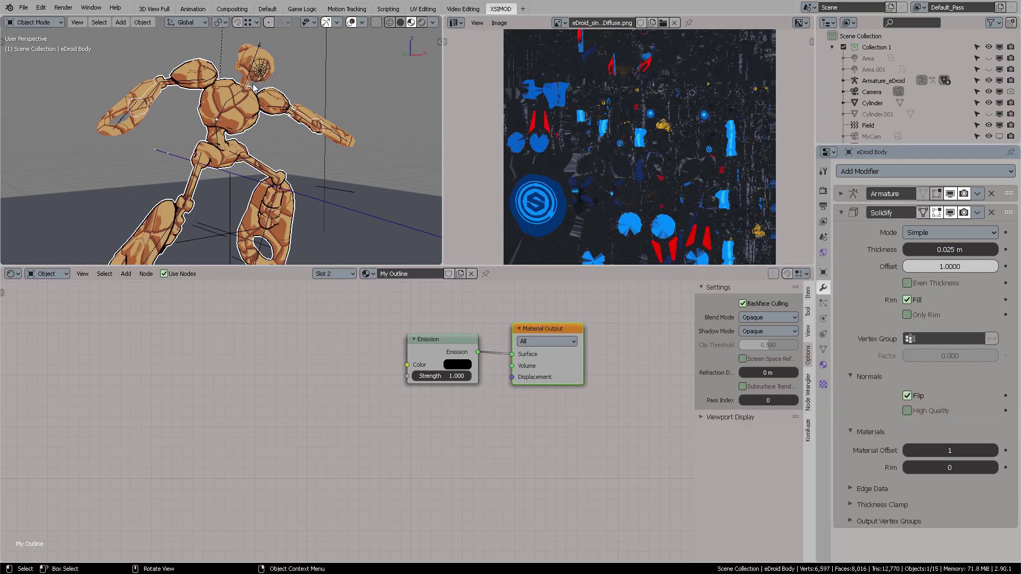
Add a Solidify modifier to Arm_L and set its offset to 1
left_click(301, 79)
middle_click_drag(294, 87, 276, 106)
scroll(258, 87, "up", 4)
scroll(252, 128, "down", 1)
scroll(297, 117, "down", 2)
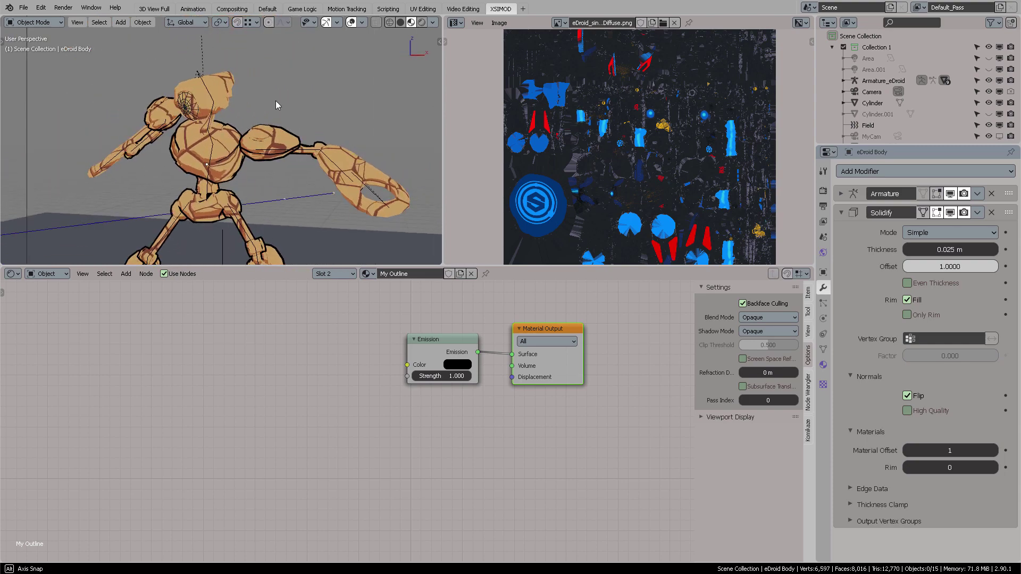
middle_click_drag(327, 138, 374, 164)
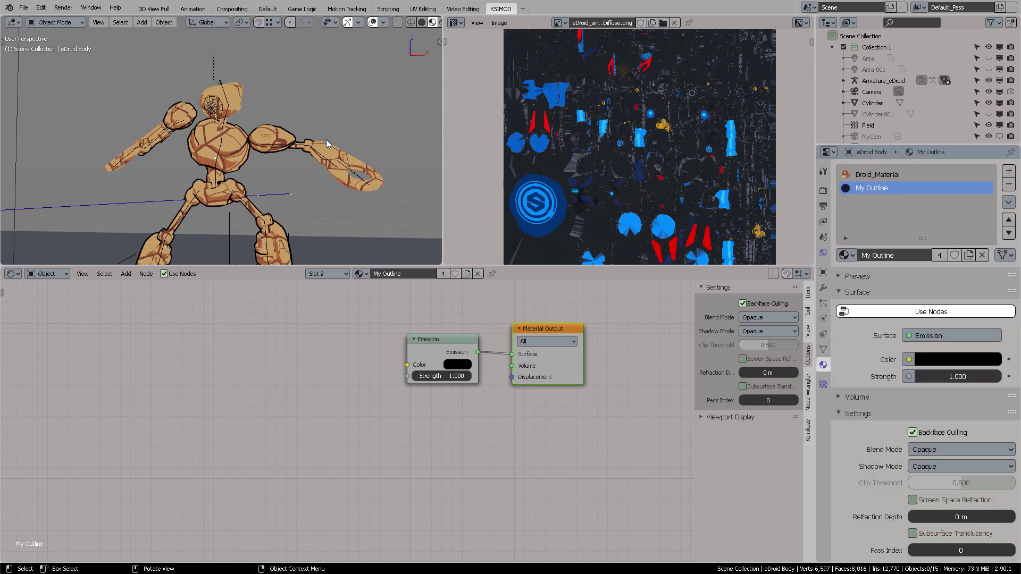
left_click(326, 141)
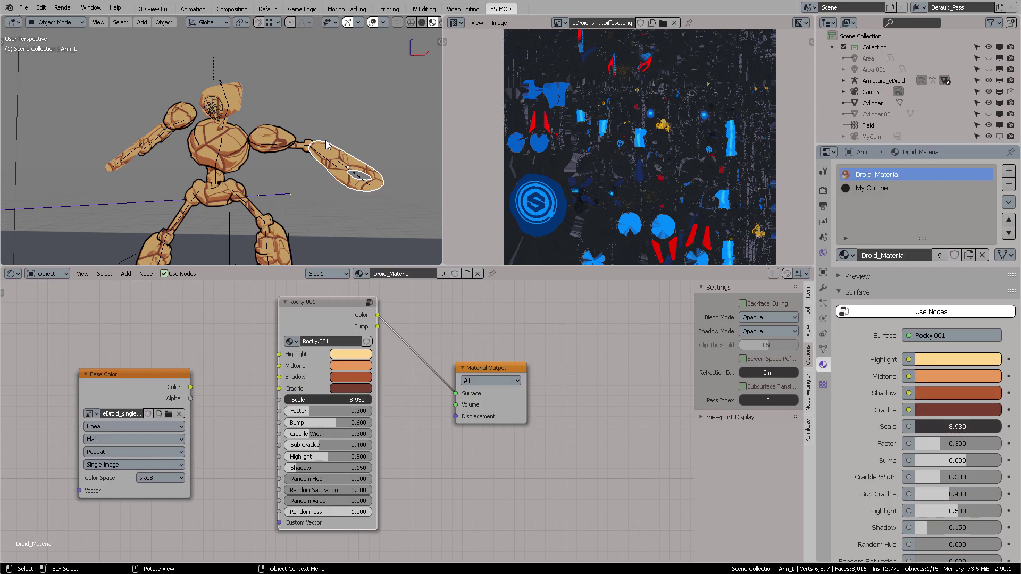
left_click(826, 286)
left_click(901, 173)
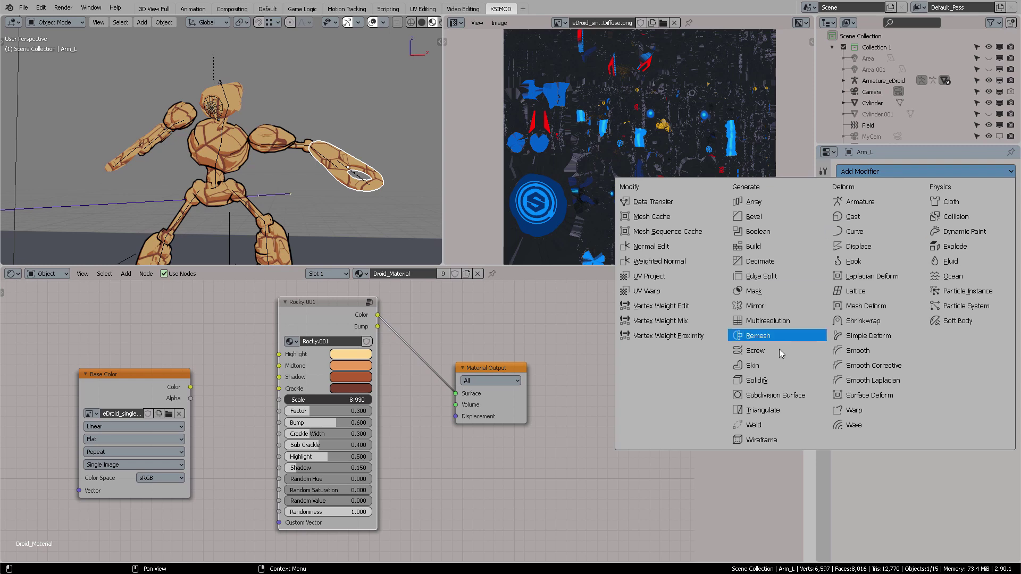
left_click(768, 381)
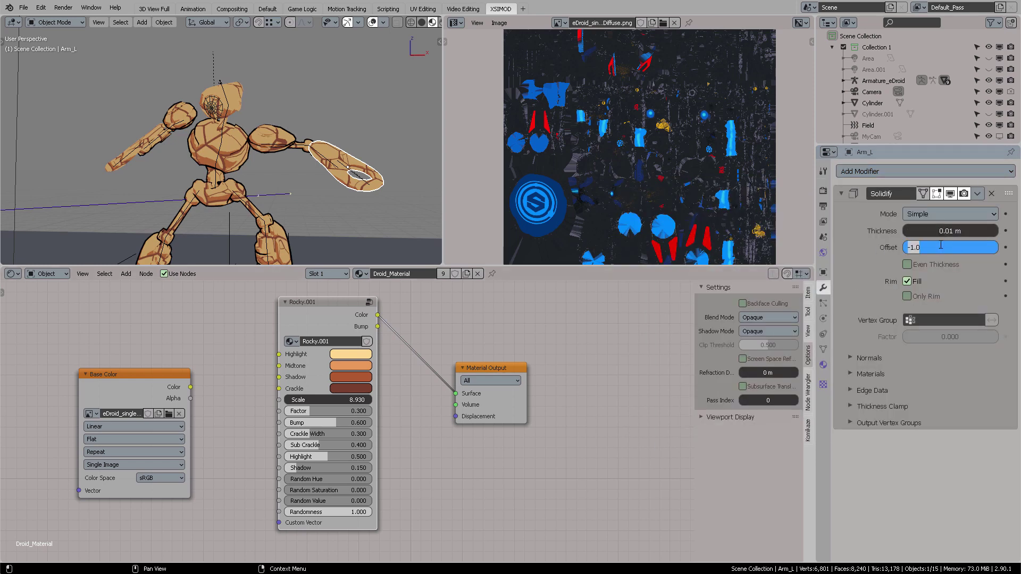
Flip the normals of Arm_L's Solidify modifier, set its material offset to 1, and increase its thickness
left_click(874, 358)
left_click(906, 376)
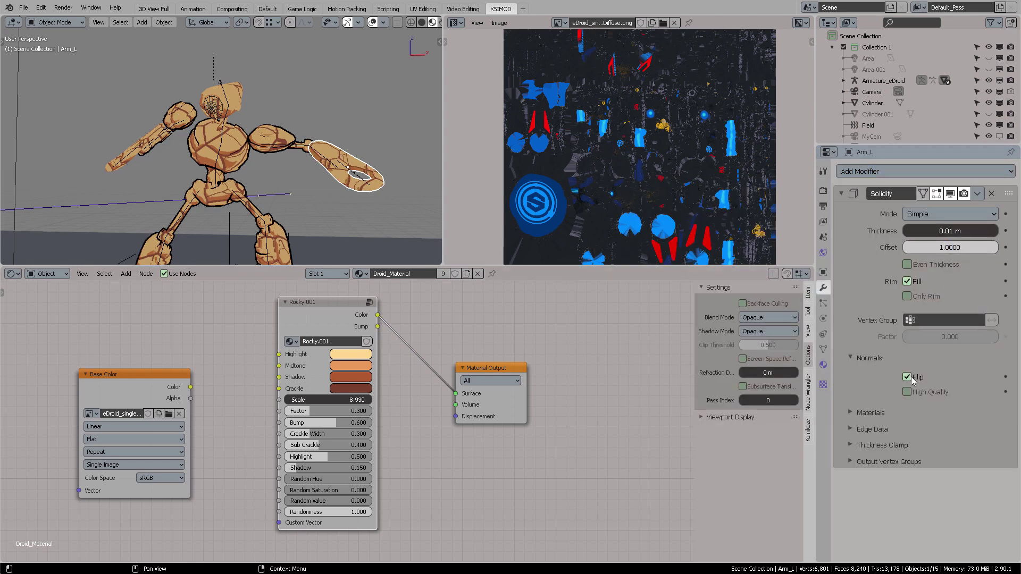
left_click(853, 414)
left_click(957, 433)
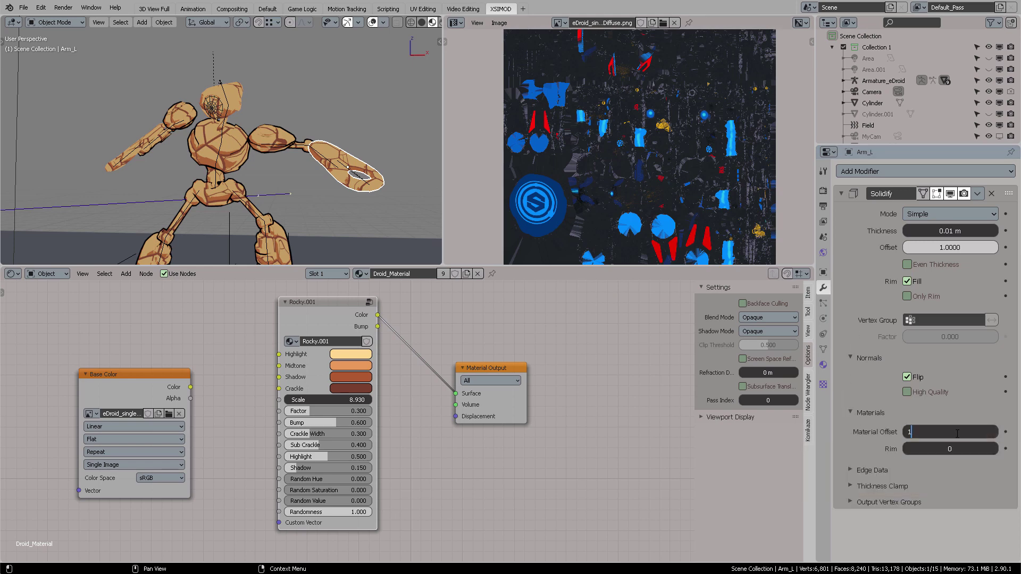
key("Return")
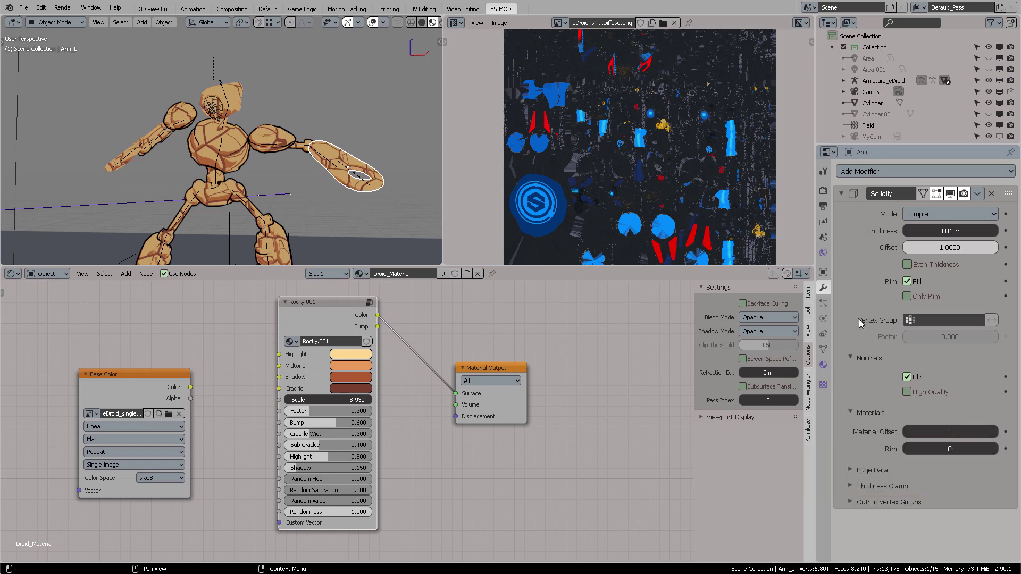
left_click_drag(950, 231, 969, 230)
Disconnect the Rocky shader from Droid_Material's Material Output and move the output node farther away from it
left_click(414, 119)
middle_click_drag(414, 119, 333, 125)
scroll(385, 140, "up", 4)
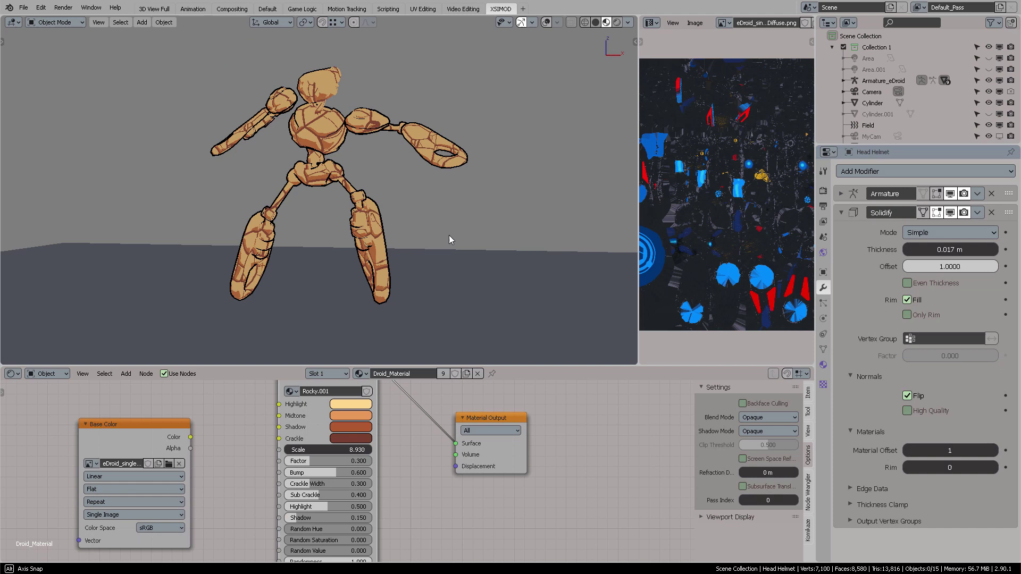
middle_click_drag(449, 235, 489, 340)
left_click_drag(509, 283, 484, 260)
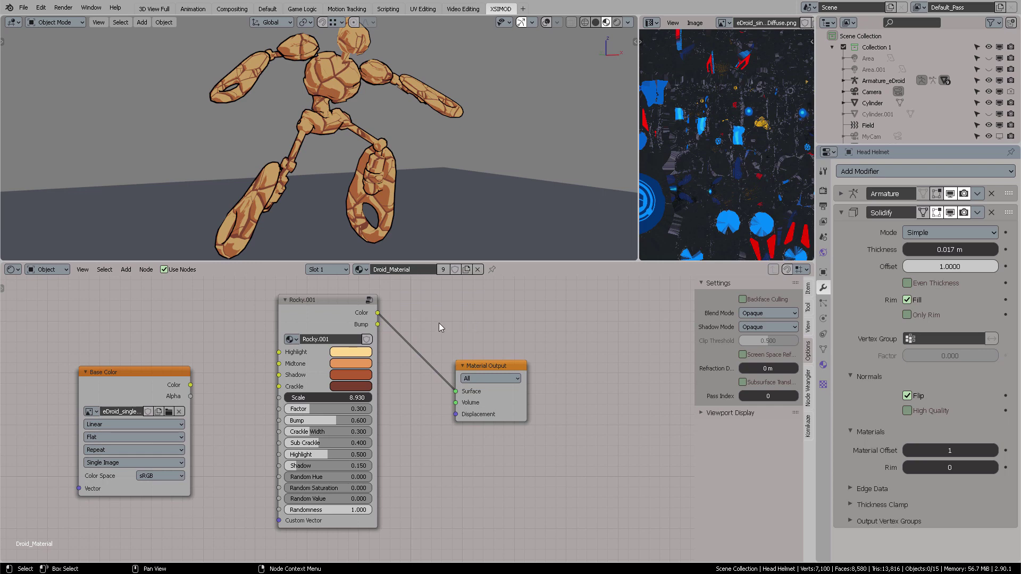
right_click_drag(439, 325, 437, 381, "ctrl")
left_click_drag(478, 362, 553, 363)
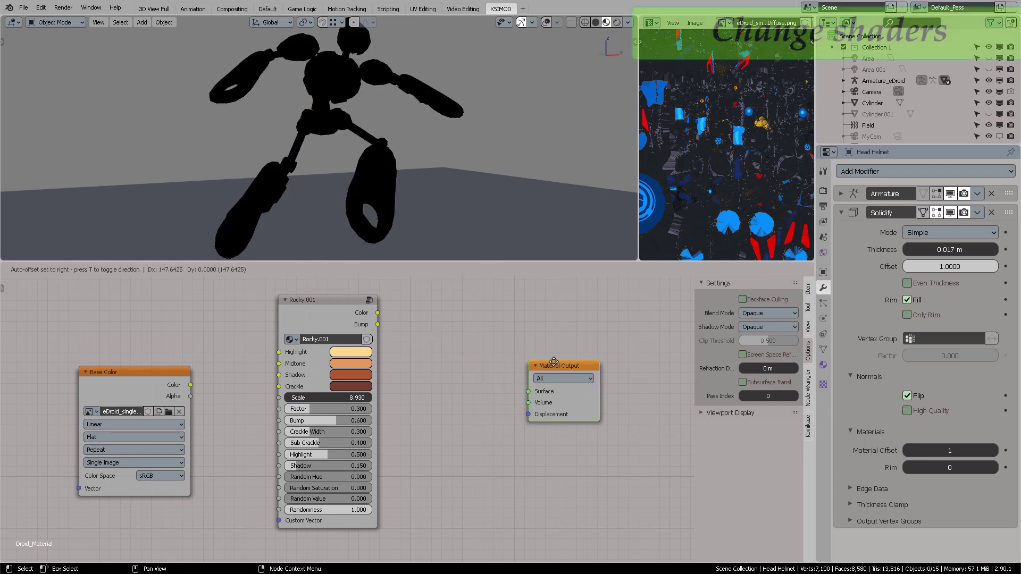
key("shift+a")
left_click(437, 330)
key("Escape")
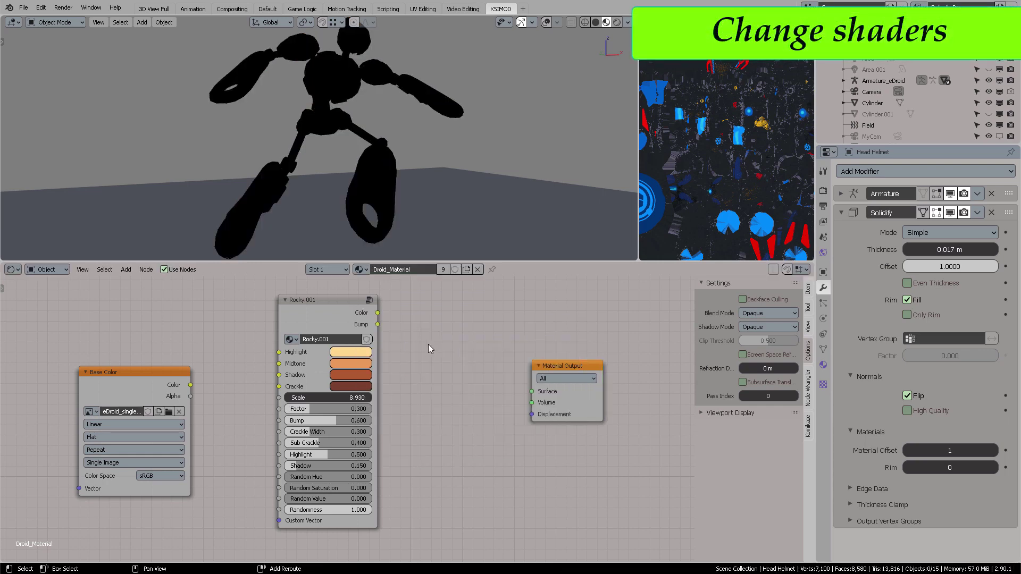
Add the Komikaze Aqua shader to Droid_Material's node tree
key("shift+a")
mouse_move(389, 474)
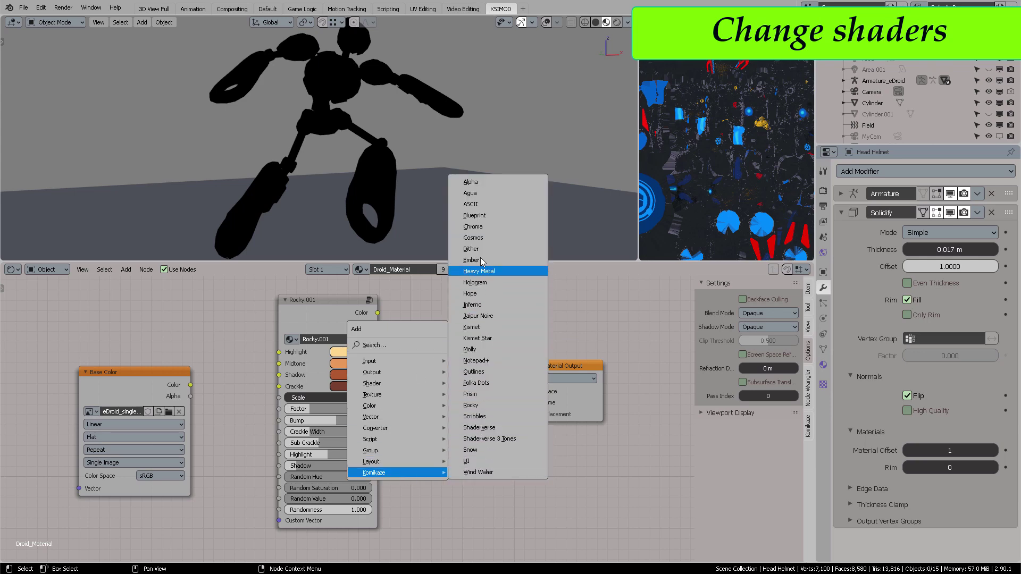
left_click(480, 193)
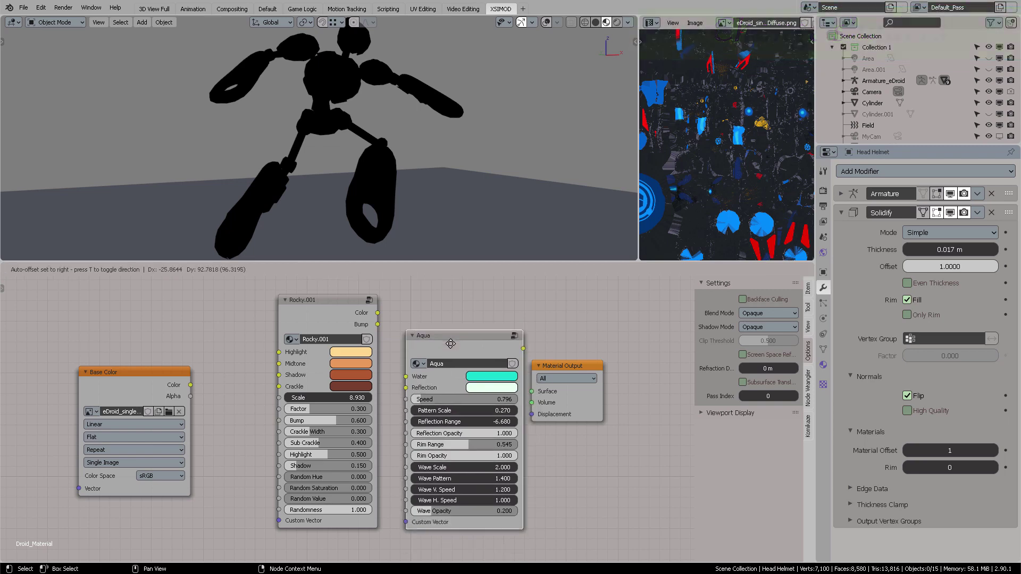
left_click(449, 341)
Move the Rocky node below Base Color and place the Aqua node between Base Color and Material Output
left_click_drag(327, 321, 103, 558)
left_click(324, 412)
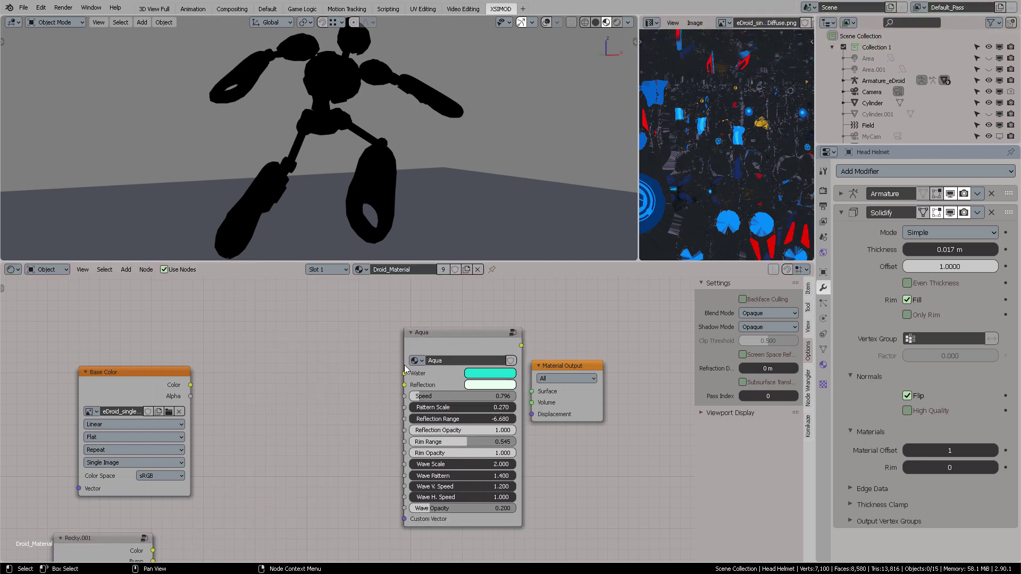
left_click_drag(489, 349, 372, 331)
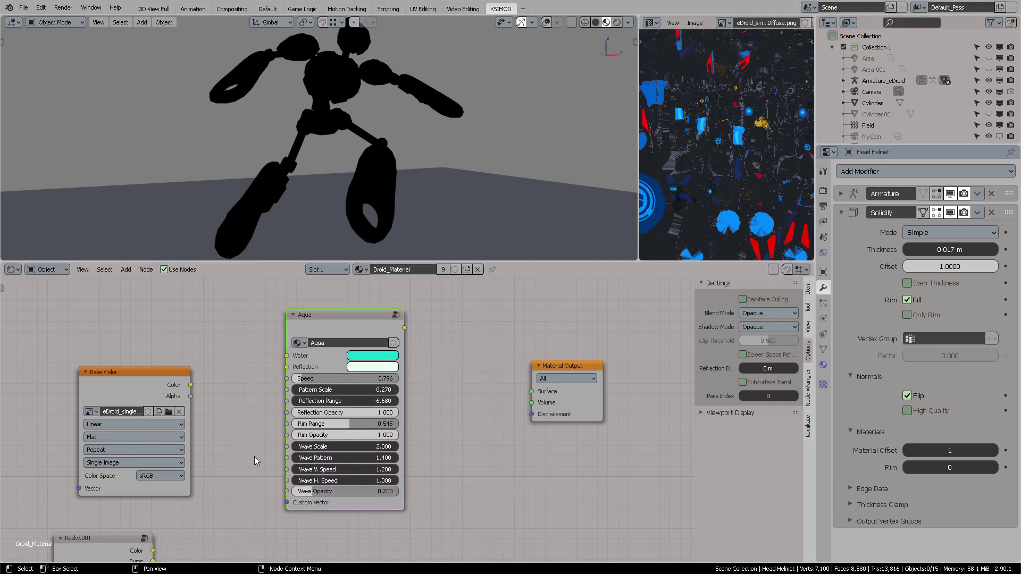
middle_click_drag(255, 460, 320, 359)
left_click_drag(214, 476, 266, 456)
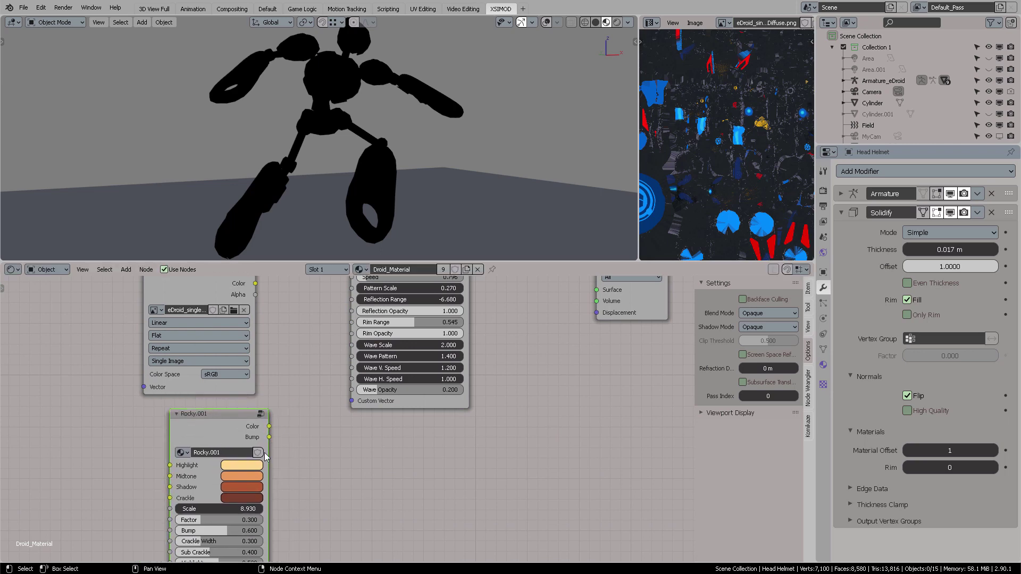
left_click_drag(202, 430, 142, 492)
middle_click_drag(324, 409, 227, 514)
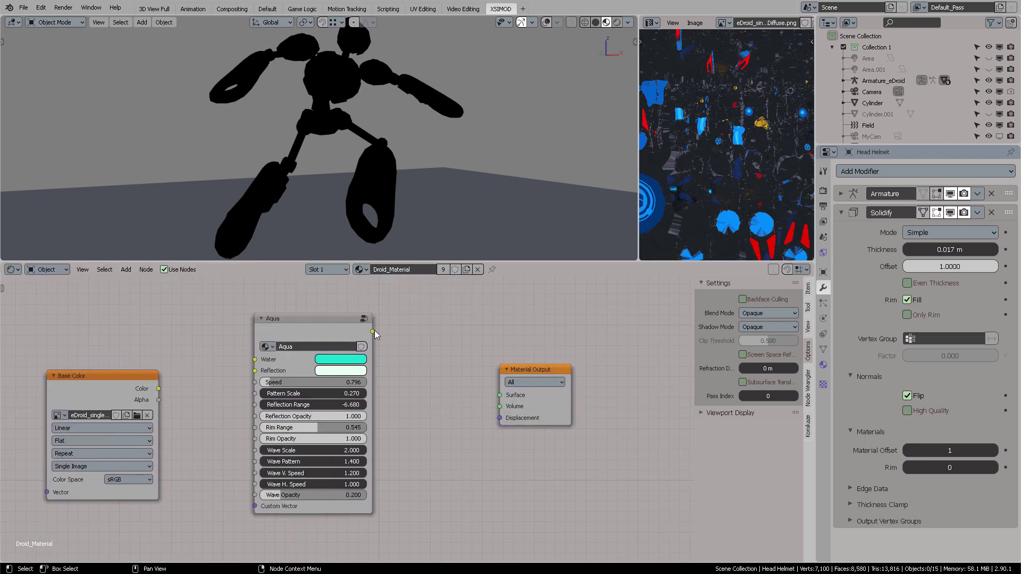
Connect the Aqua shader's output to the Material Output's Surface and enlarge the 3D viewport to see the robot
left_click_drag(372, 331, 500, 395)
left_click_drag(468, 261, 468, 336)
scroll(468, 212, "down", 1)
mouse_move(472, 200)
middle_mouse_down()
mouse_move(442, 187)
mouse_move(485, 190)
mouse_move(470, 201)
middle_mouse_up()
middle_click_drag(404, 400, 420, 403)
Set Aqua's Water color to blue (H 0.543, S 0.881, V 0.856) and its Reflection color to cyan (H 0.492, S 0.782, V 1.000)
left_click(363, 400)
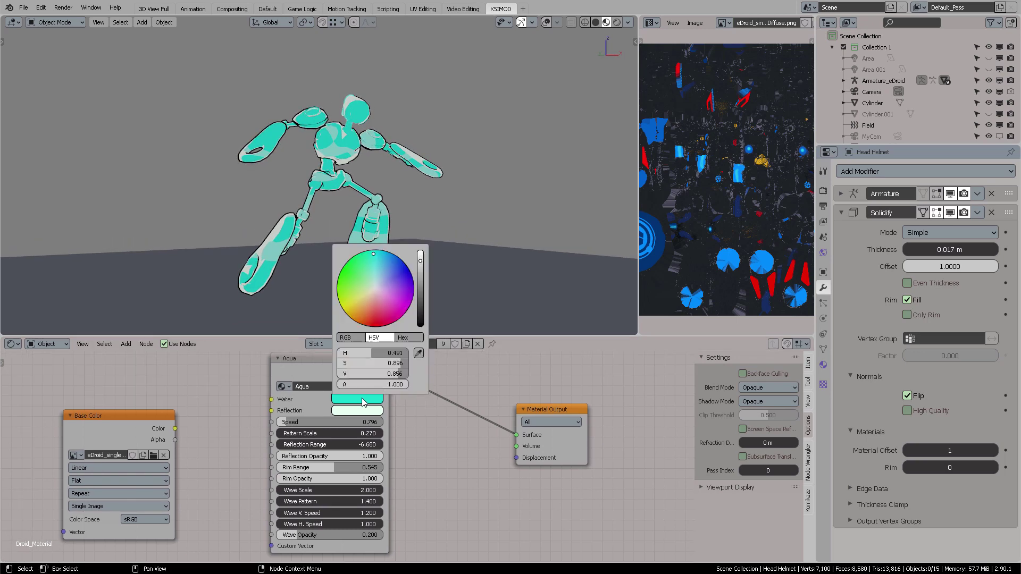
left_click_drag(381, 254, 385, 255)
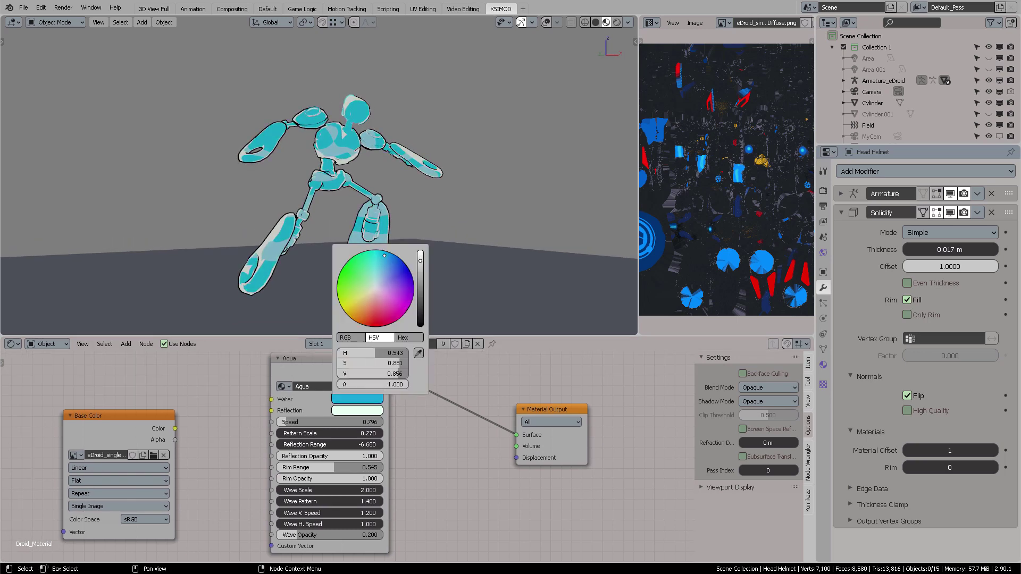
left_click(357, 412)
left_click(375, 273)
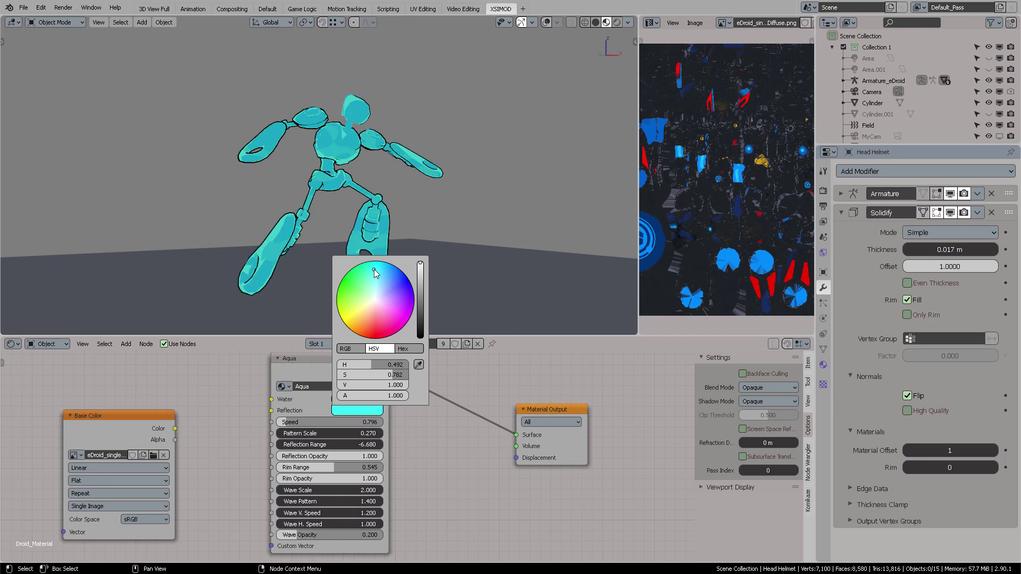
Shift the Aqua shader's Water color further towards blue and check it on the robot from another angle
left_click(367, 399)
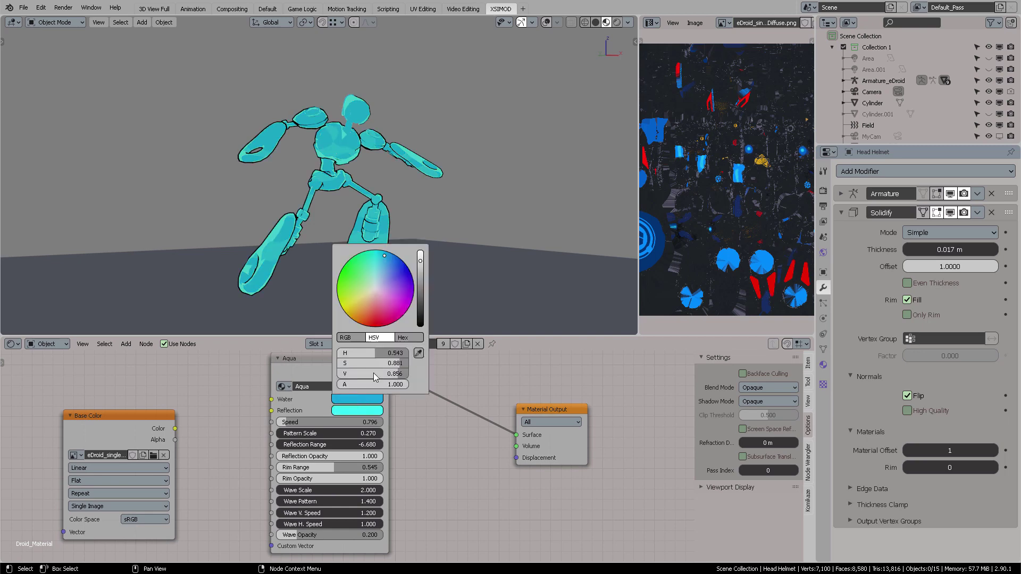
left_click(401, 264)
middle_click_drag(469, 190, 519, 196)
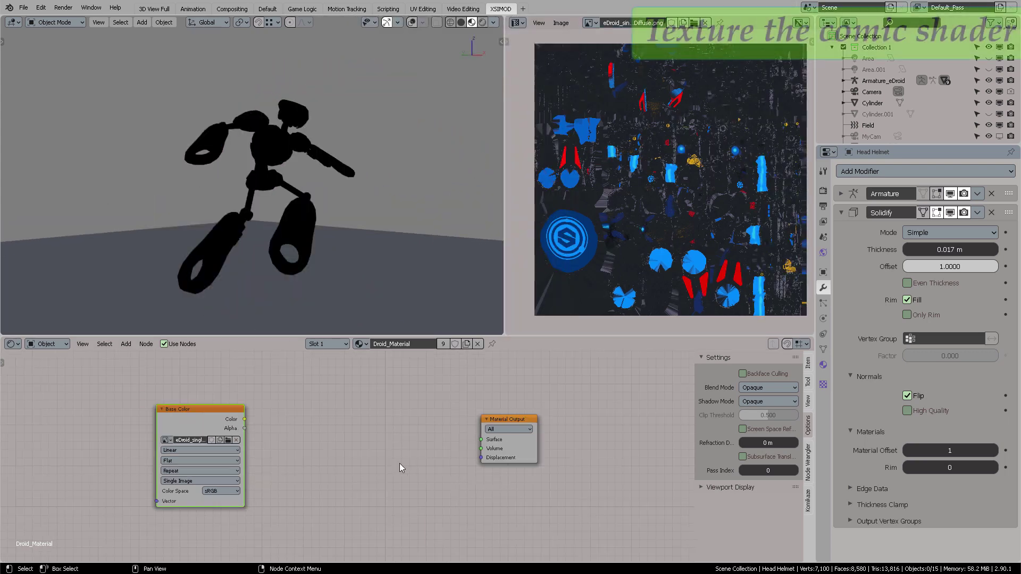
Place a Rocky shader node between Base Color and Material Output and connect its Color output to Surface
middle_click_drag(407, 448, 396, 448)
left_click_drag(209, 491, 404, 376)
middle_click_drag(535, 392, 512, 483)
scroll(413, 477, "up", 4)
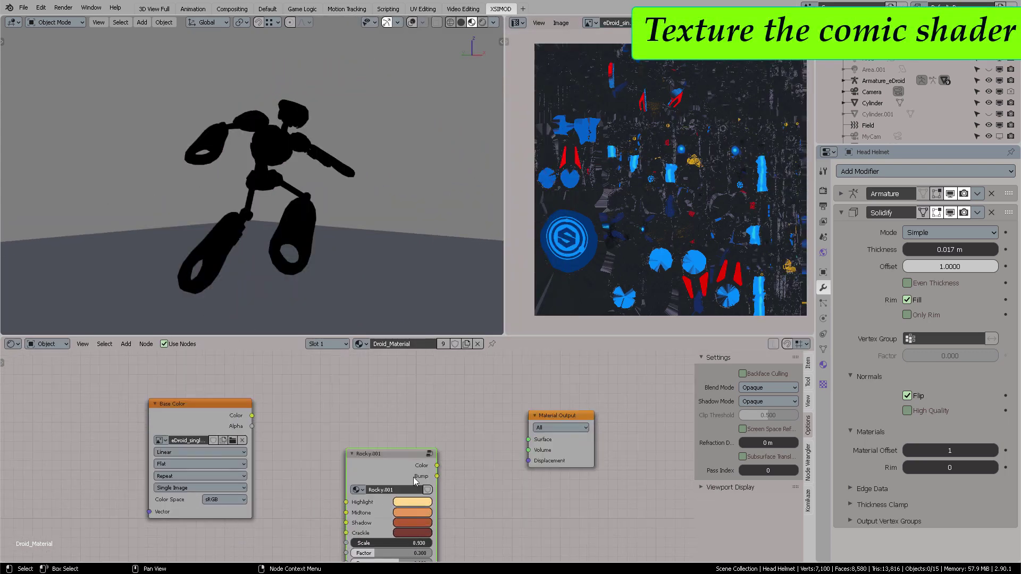
left_click_drag(413, 477, 567, 431)
scroll(486, 429, "up", 2)
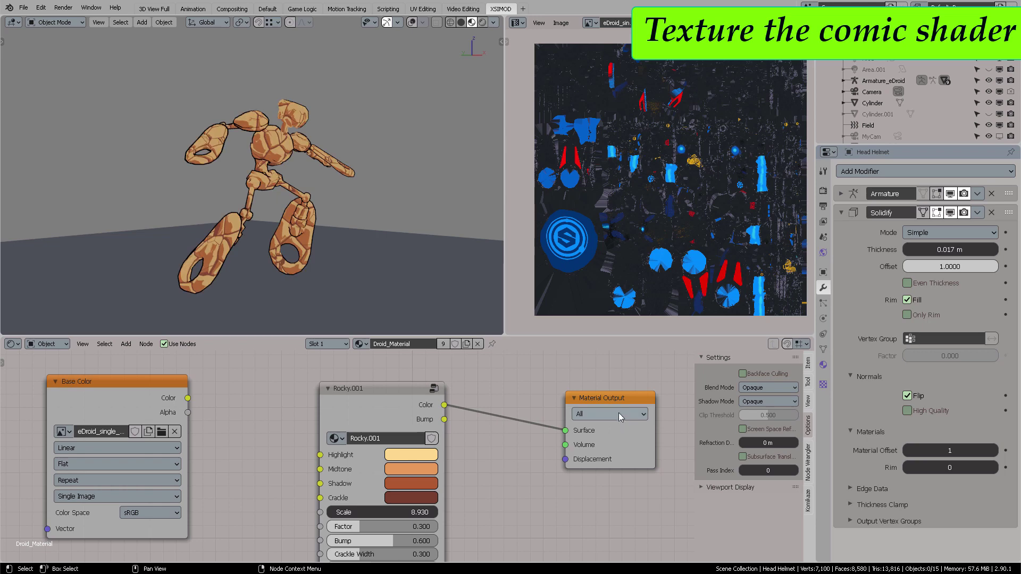
Connect the Base Color texture's Color output to the Rocky node's Midtone input and move the Base Color node slightly down
left_click(743, 374)
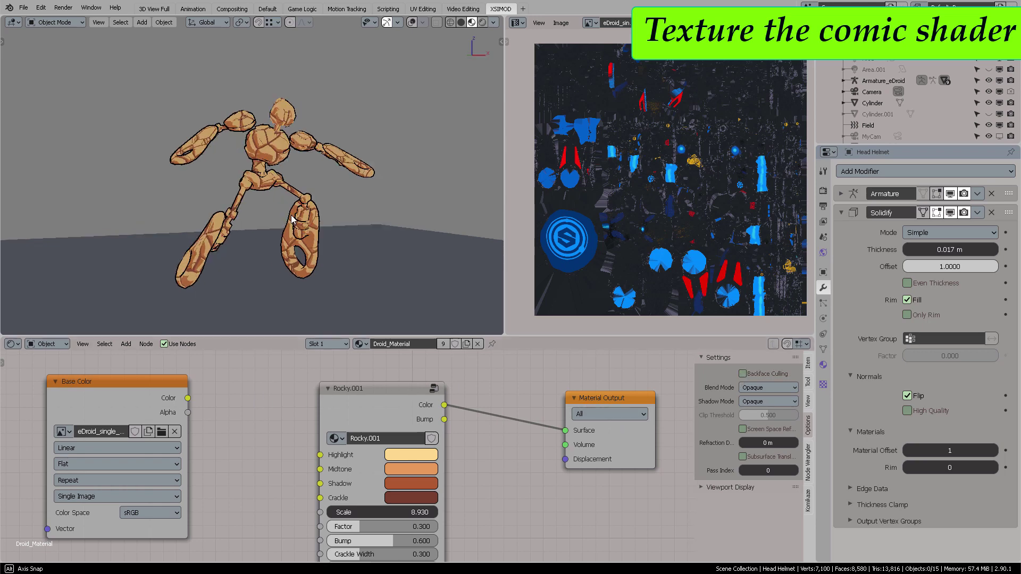
scroll(325, 248, "up", 5)
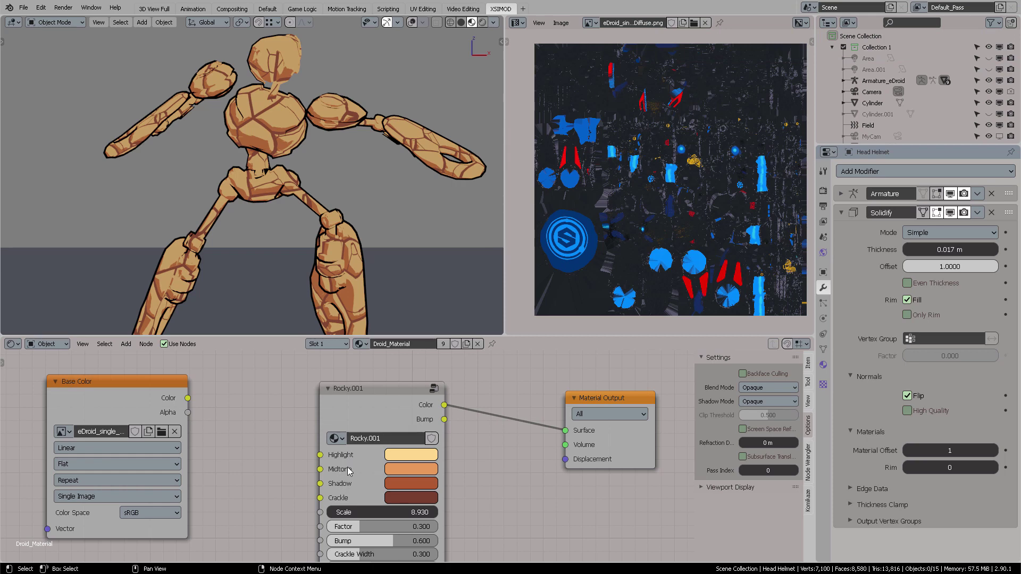
scroll(284, 498, "down", 1)
middle_click_drag(296, 447, 314, 427)
left_click_drag(213, 383, 286, 417)
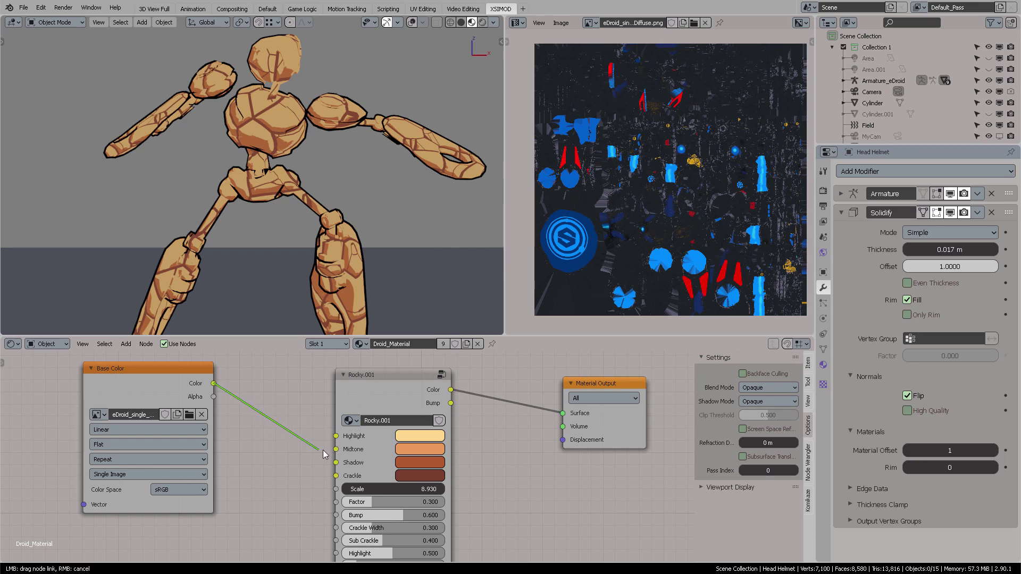
mouse_move(323, 450)
left_mouse_down()
mouse_move(294, 461)
mouse_move(335, 463)
mouse_move(311, 463)
mouse_move(295, 431)
mouse_move(335, 449)
left_mouse_up()
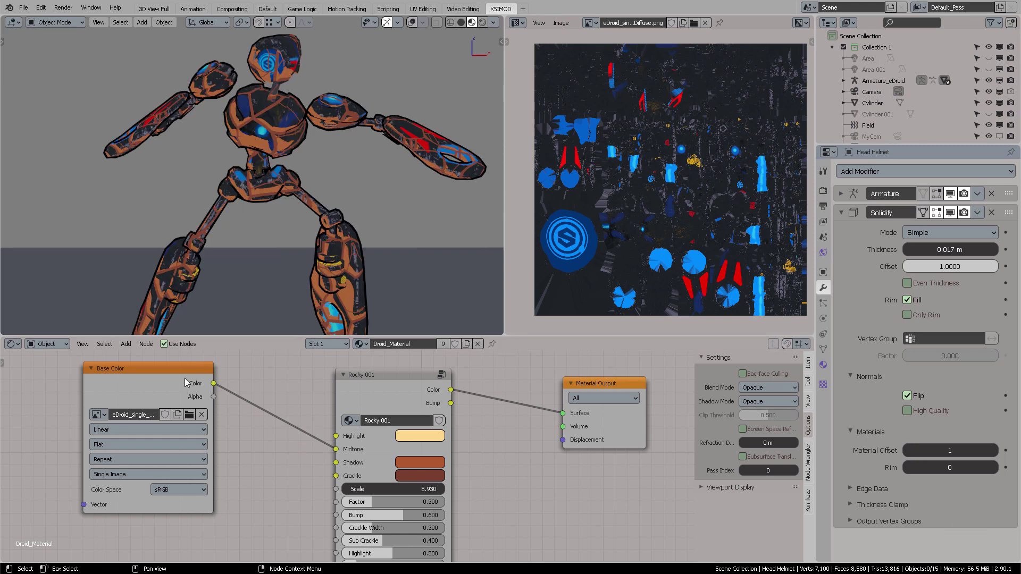
left_click_drag(187, 383, 196, 413)
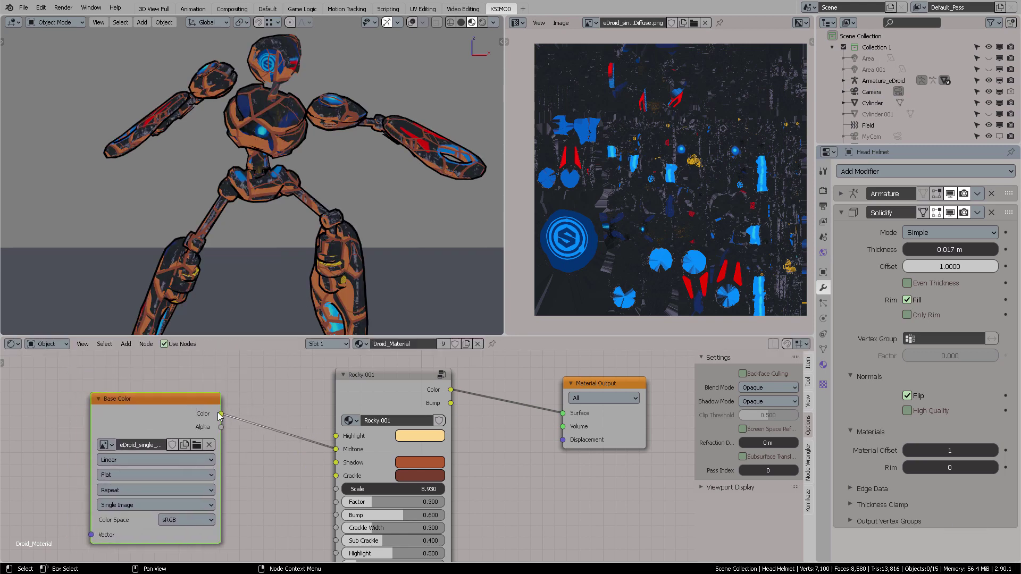
Set the Rocky shader's Factor to 0.334 and its Crackle Width to 0.406
middle_click_drag(317, 156, 363, 140)
scroll(313, 158, "up", 3)
mouse_move(345, 211)
middle_mouse_down()
mouse_move(338, 199)
mouse_move(351, 192)
middle_mouse_up()
scroll(351, 192, "down", 3)
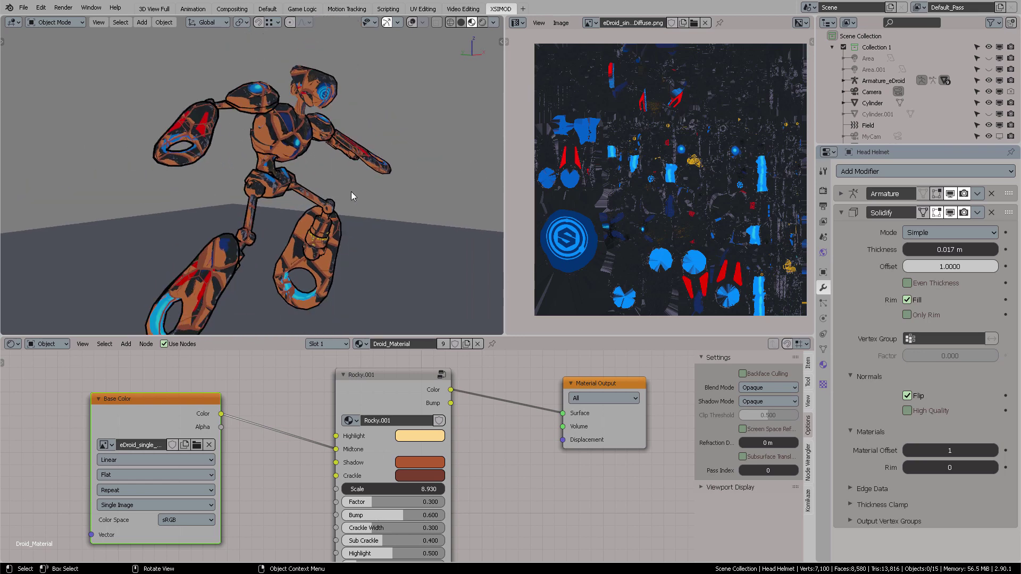
middle_click_drag(476, 488, 472, 463)
left_click_drag(369, 479, 374, 480)
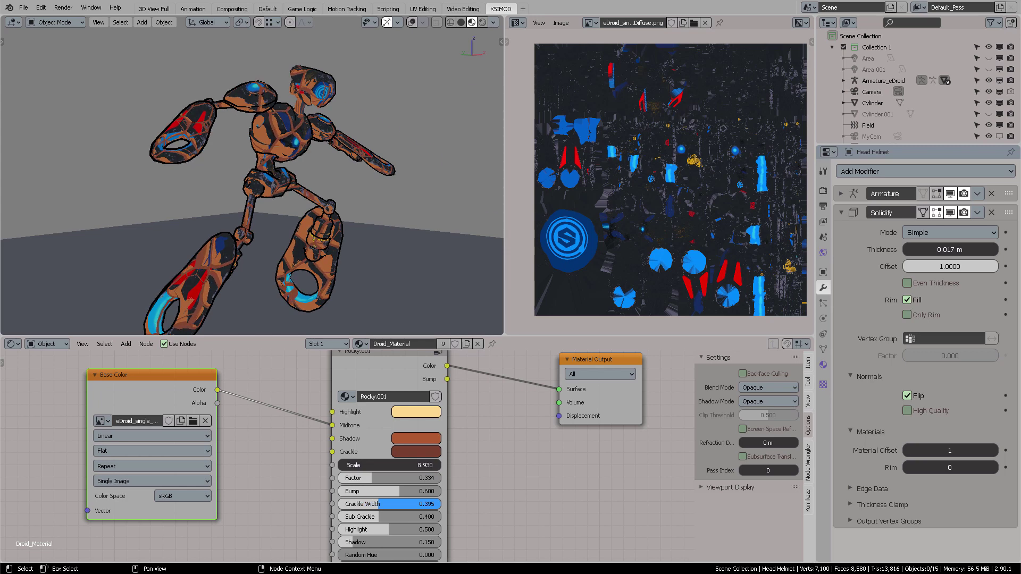
left_click_drag(378, 504, 379, 504)
Cut the link between the Base Color texture and the Rocky node's Midtone input
mouse_move(465, 504)
middle_mouse_down()
mouse_move(465, 477)
mouse_move(466, 489)
middle_mouse_up()
right_click_drag(303, 427, 310, 394, "ctrl")
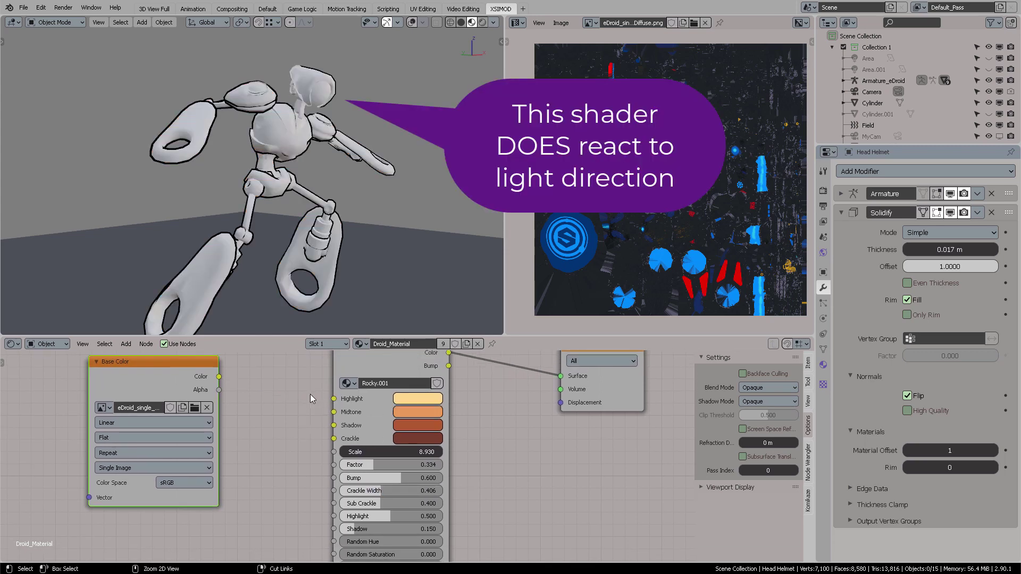
Set the Rocky shader's Highlight amount to 0.556, Shadow amount to 0.262 and Random Hue to 0.067
mouse_move(394, 515)
left_mouse_down()
mouse_move(423, 516)
mouse_move(397, 516)
left_mouse_up()
middle_click_drag(401, 193, 374, 197)
left_click_drag(376, 526, 388, 526)
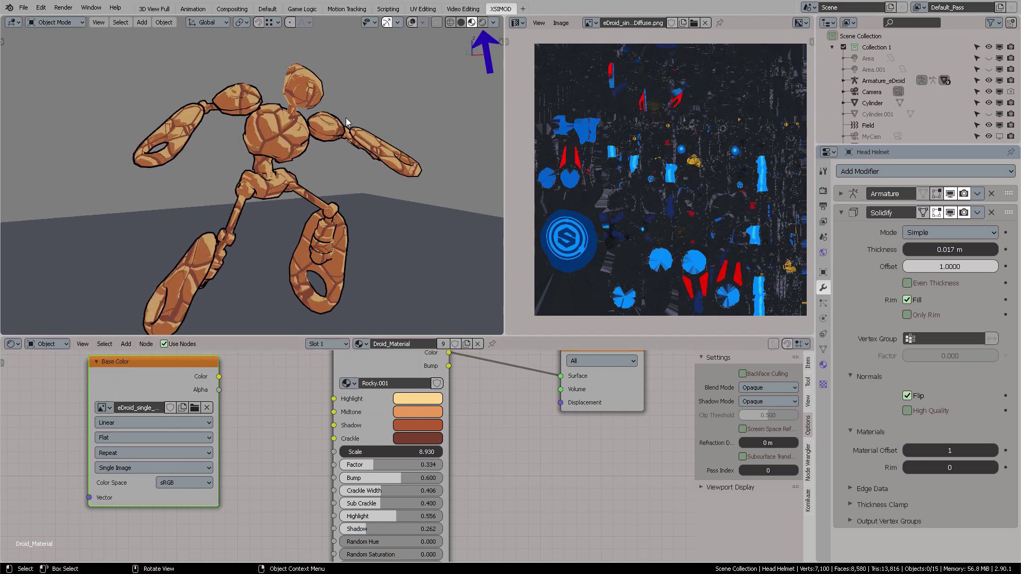
middle_click_drag(518, 462, 507, 405)
mouse_move(363, 485)
left_mouse_down()
mouse_move(392, 485)
mouse_move(370, 485)
left_mouse_up()
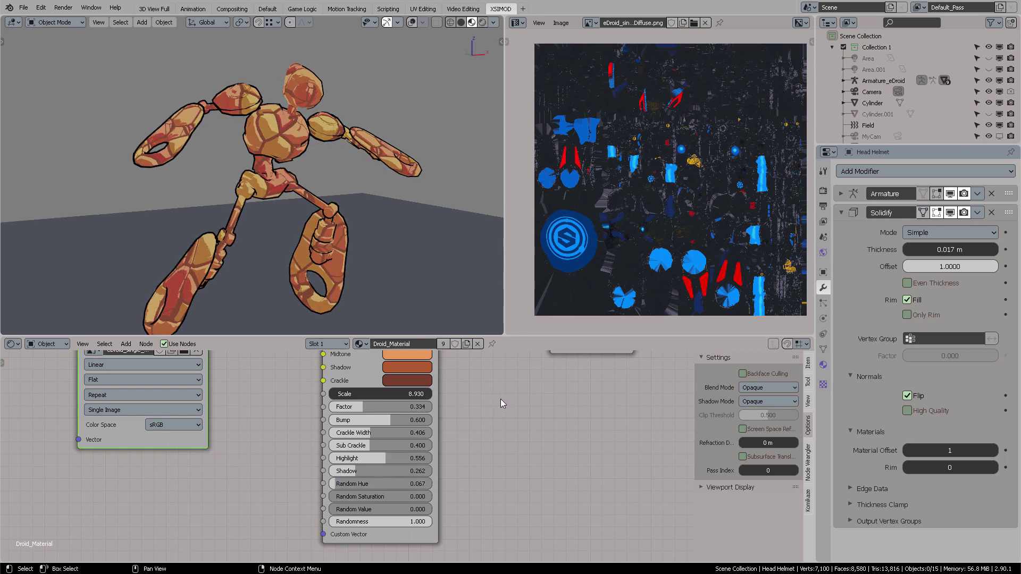
Change the Rocky shader's Highlight color to light blue and its Midtone color to medium purple
middle_click_drag(501, 403, 495, 480)
mouse_move(346, 186)
middle_mouse_down()
mouse_move(307, 194)
mouse_move(352, 189)
middle_mouse_up()
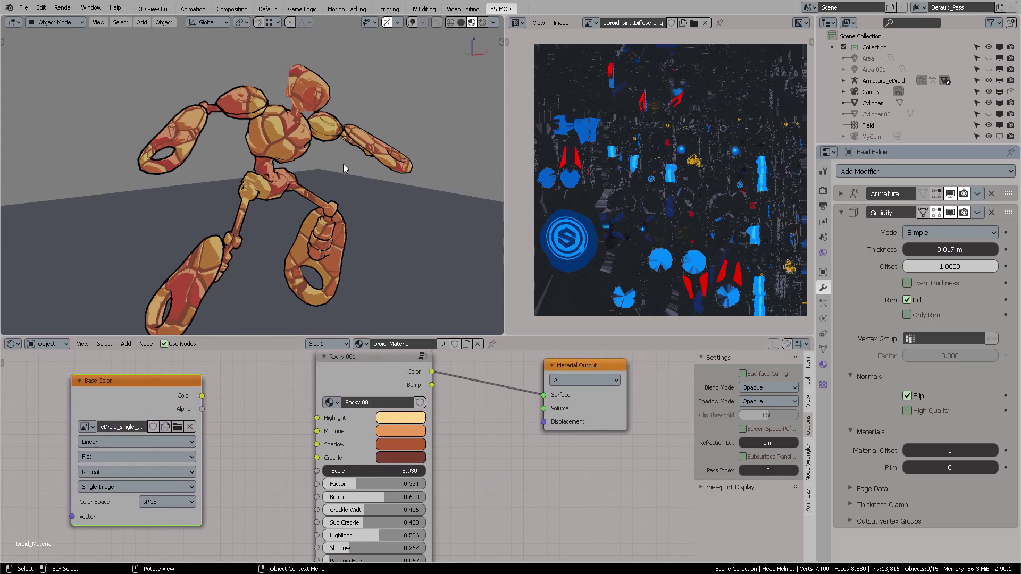
left_click(407, 418)
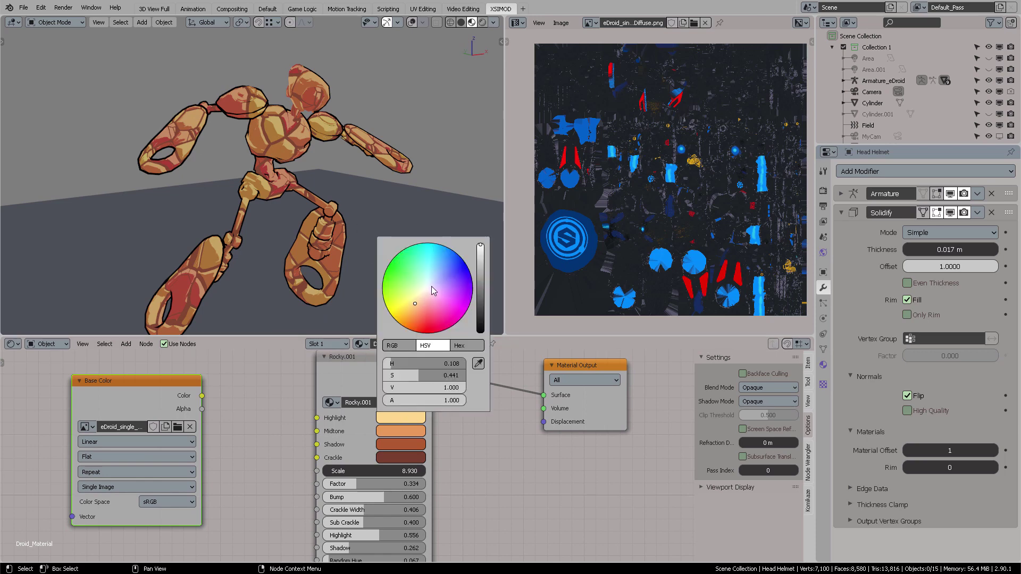
left_click(400, 433)
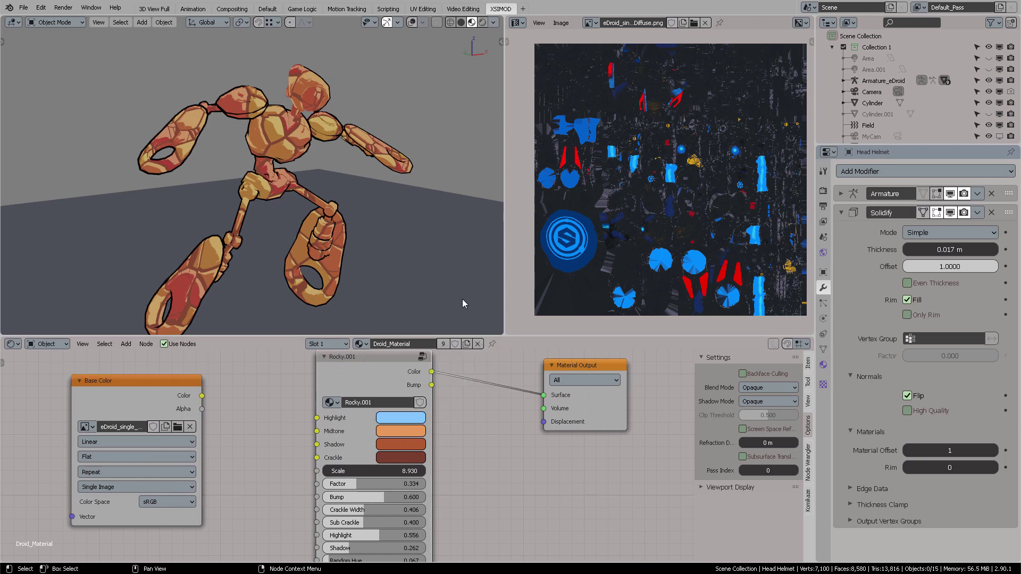
left_click(393, 432)
left_click(447, 294)
mouse_move(480, 277)
left_mouse_down()
mouse_move(481, 295)
mouse_move(480, 279)
left_mouse_up()
Change the Rocky shader's Shadow color to dark navy blue
left_click(401, 445)
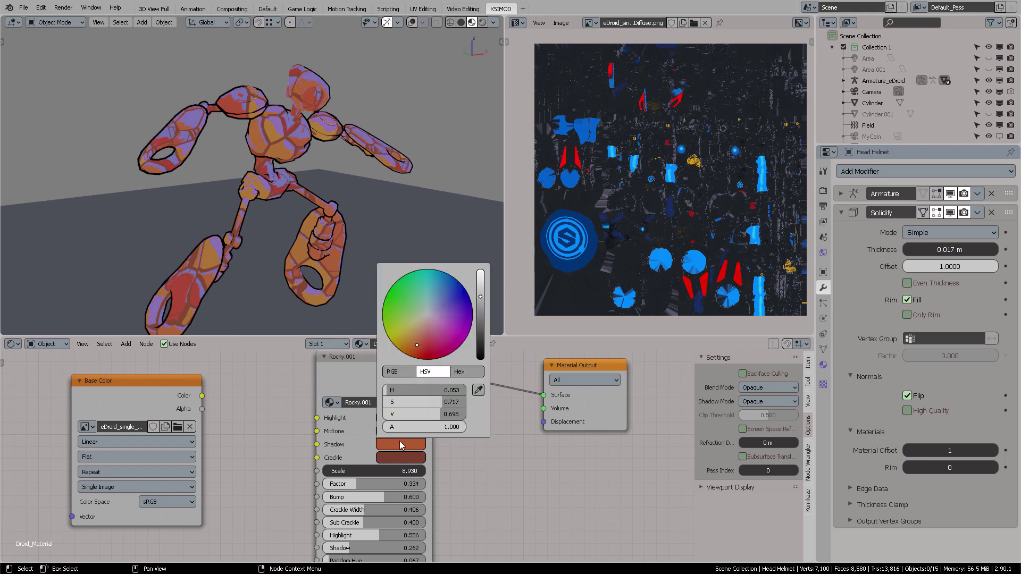
left_click(450, 293)
left_click(481, 325)
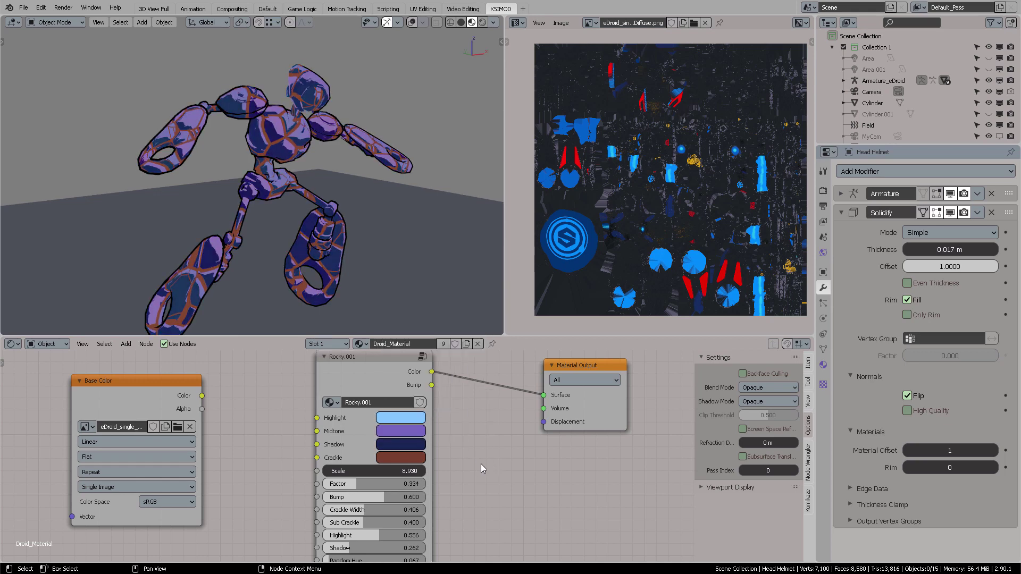
Change the Rocky shader's Crackle color to dark purple after trying grayish purple and brown
left_click(399, 455)
left_click(436, 329)
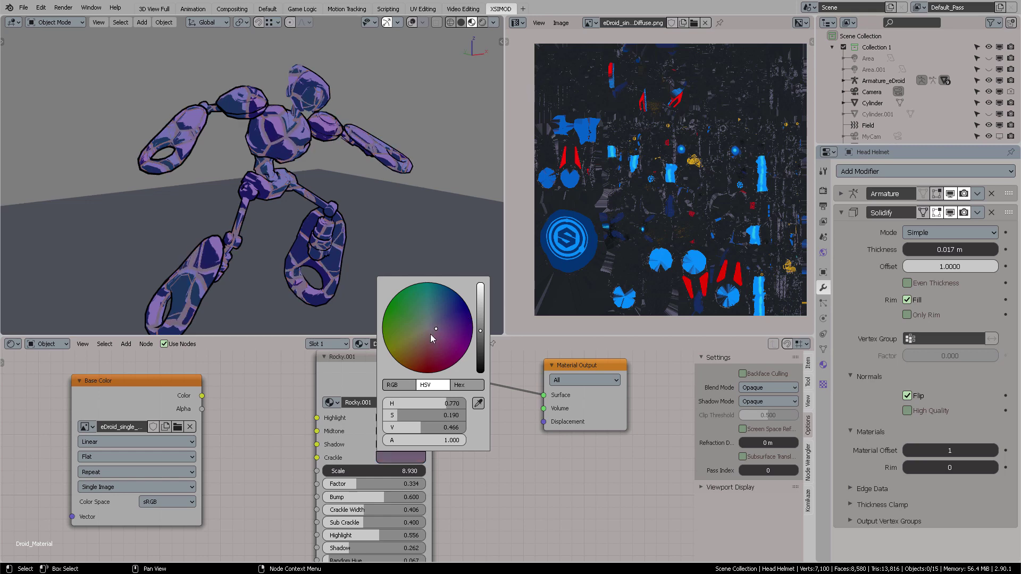
left_click_drag(430, 334, 480, 337)
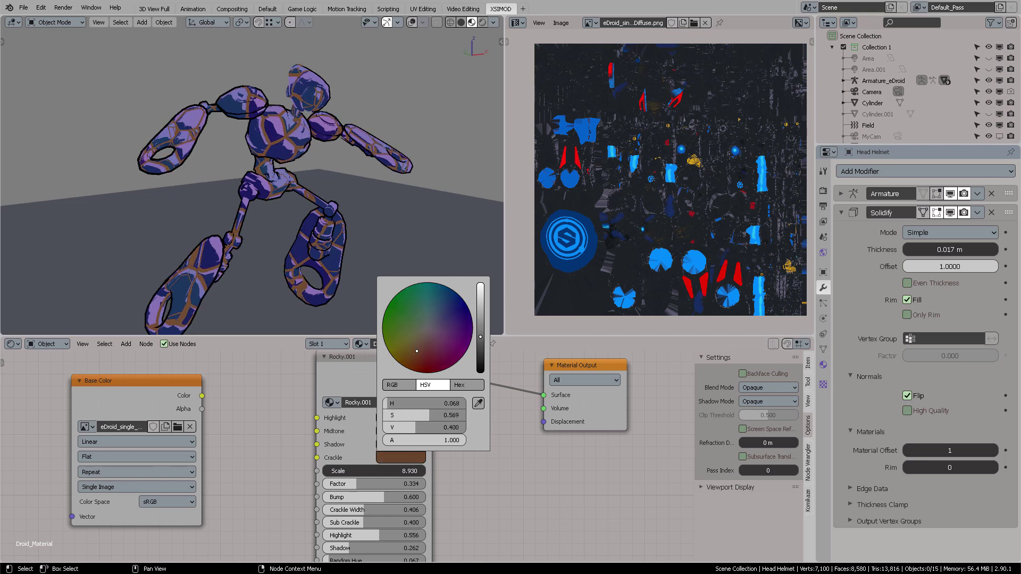
left_click(430, 363)
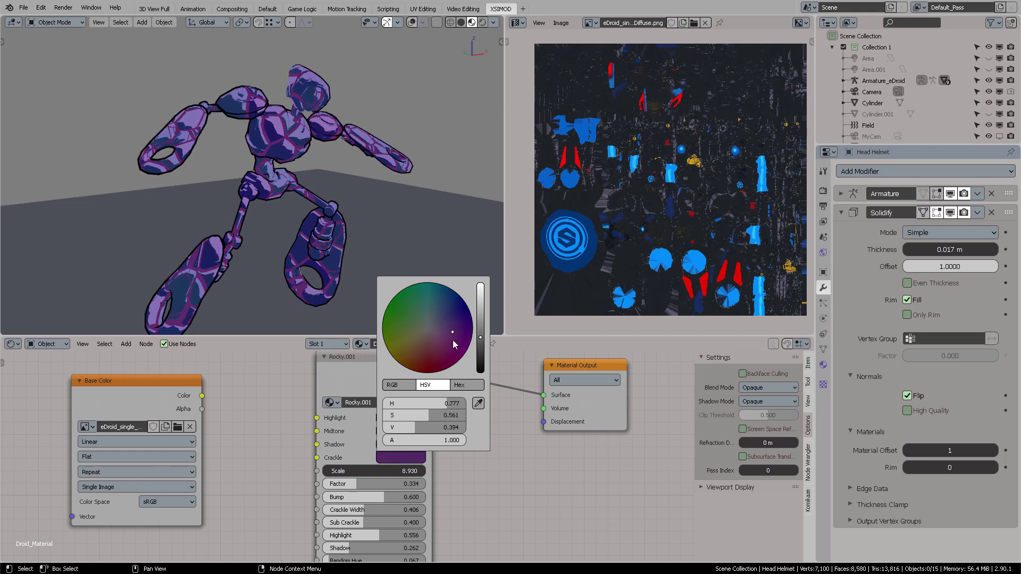
Set the Rocky shader's Scale to 11.030 and check the crackle pattern on the robot
middle_click_drag(383, 244, 289, 213)
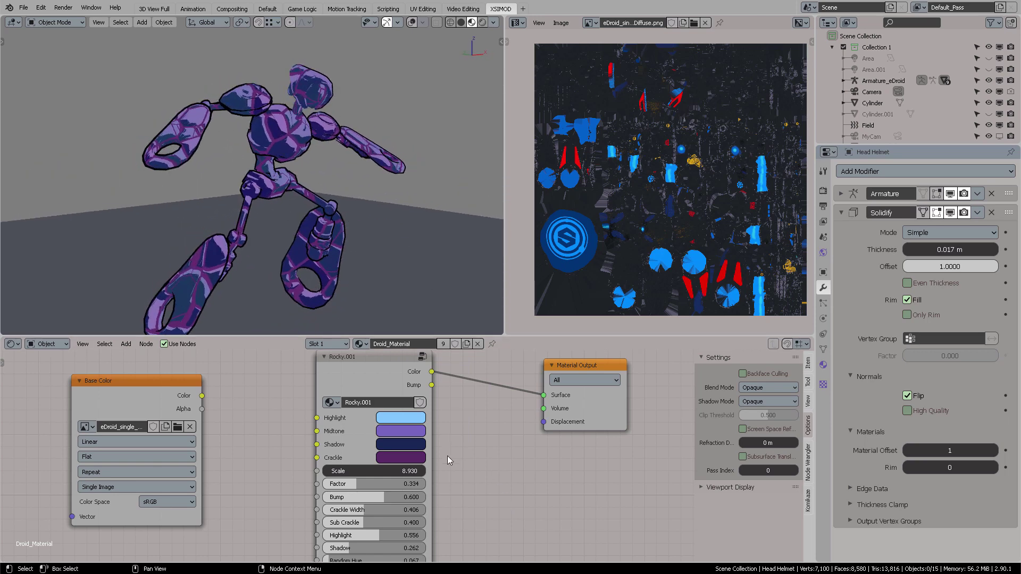
left_click_drag(357, 472, 410, 472)
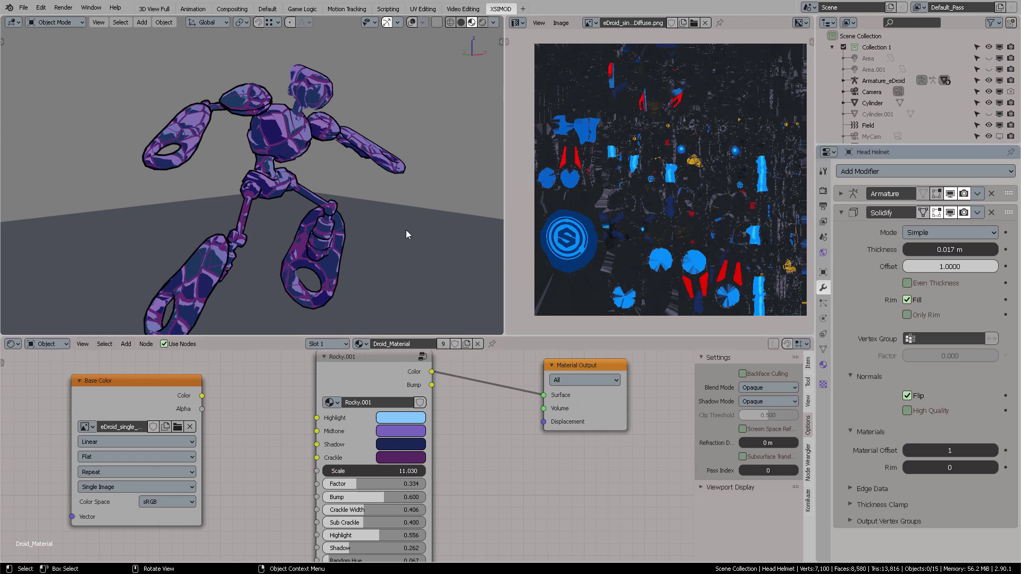
middle_click_drag(407, 231, 383, 239)
scroll(459, 438, "down", 2)
middle_click_drag(459, 438, 462, 429)
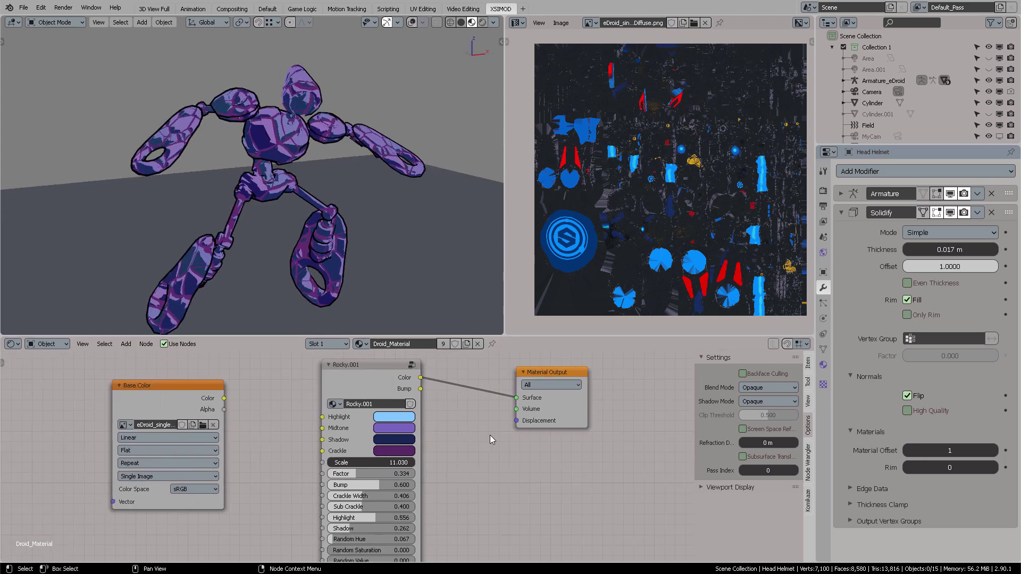